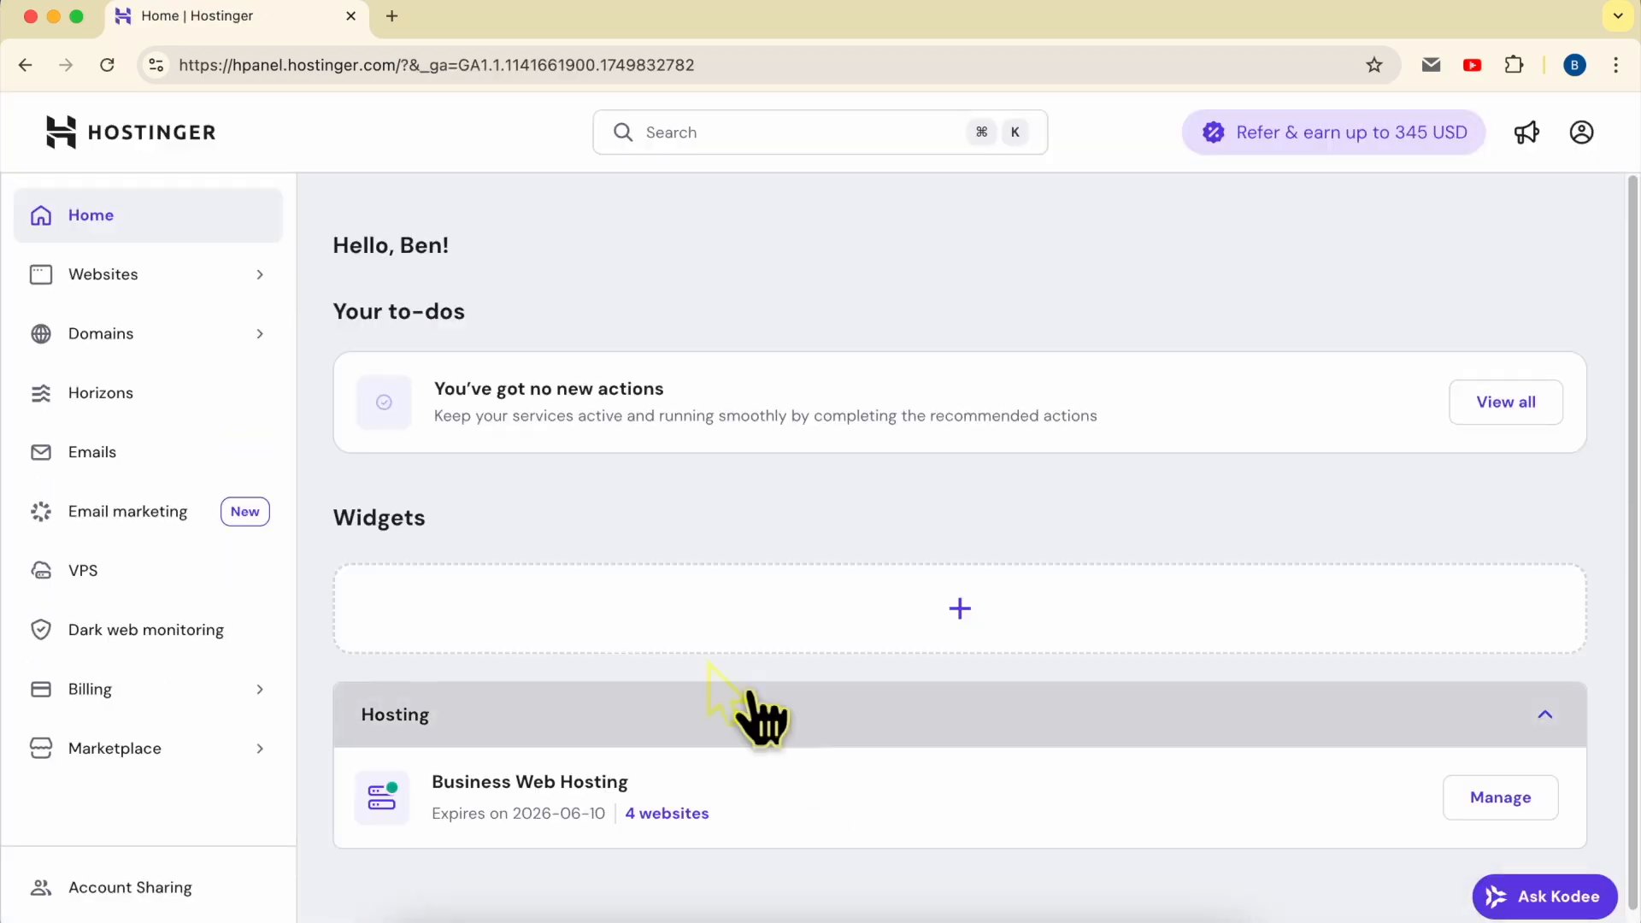
- From the websites list, start adding a Custom PHP/HTML website to the Business Web Hosting plan
{"action": "left_click", "coordinate": [158, 279]}
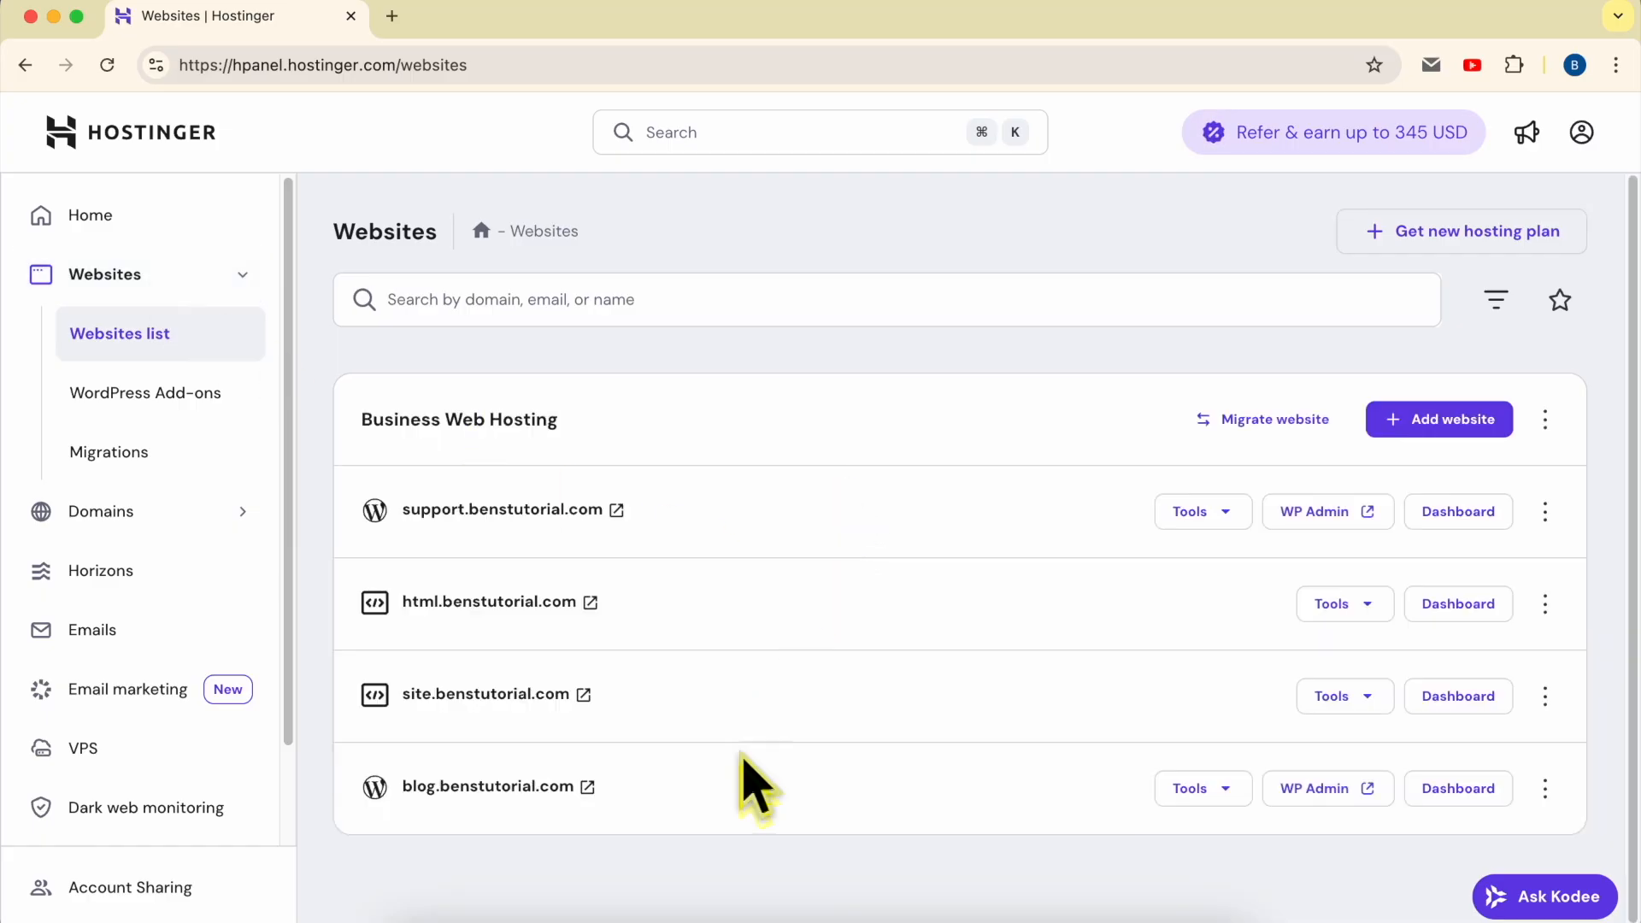
{"action": "left_click_drag", "start_coordinate": [751, 813], "coordinate": [590, 513]}
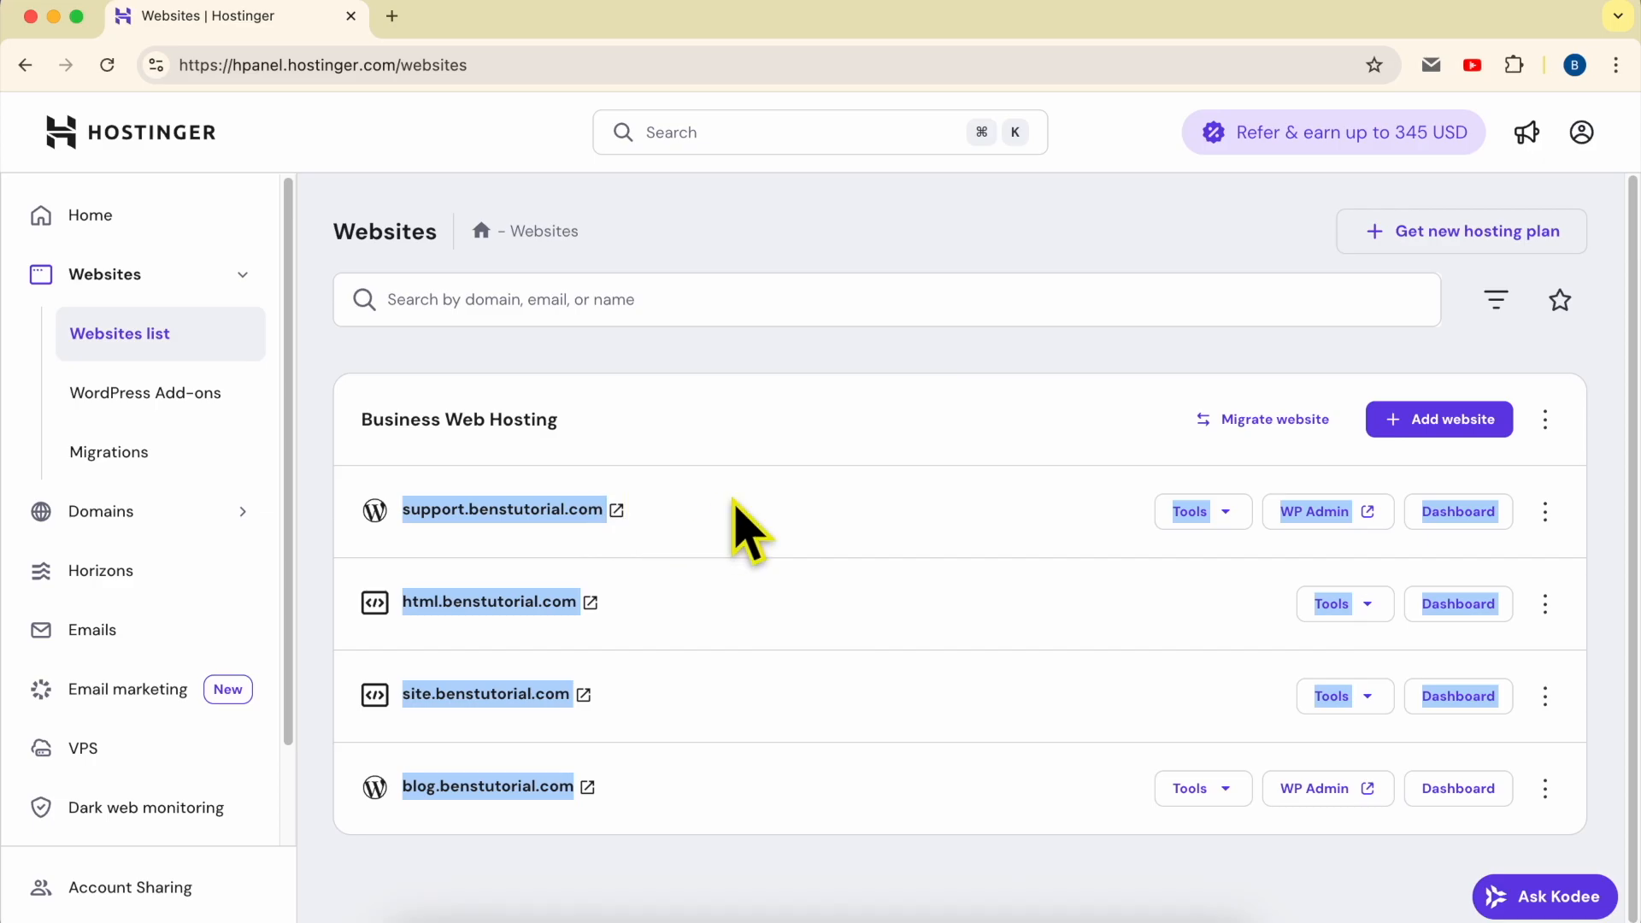
{"action": "left_click", "coordinate": [747, 524]}
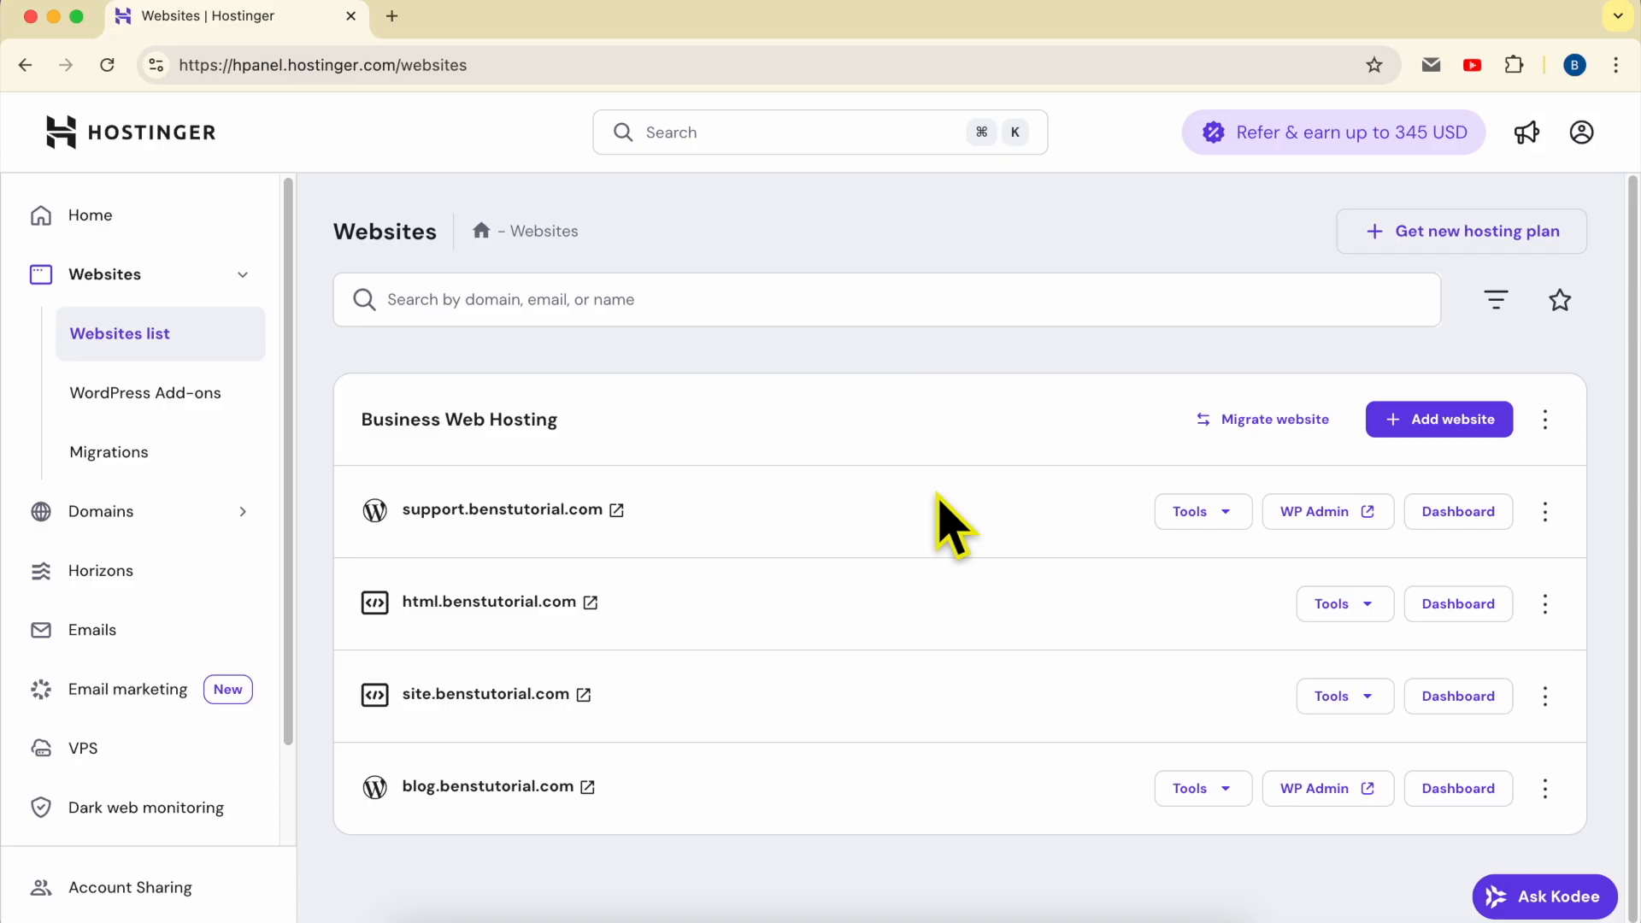
{"action": "left_click", "coordinate": [1438, 421]}
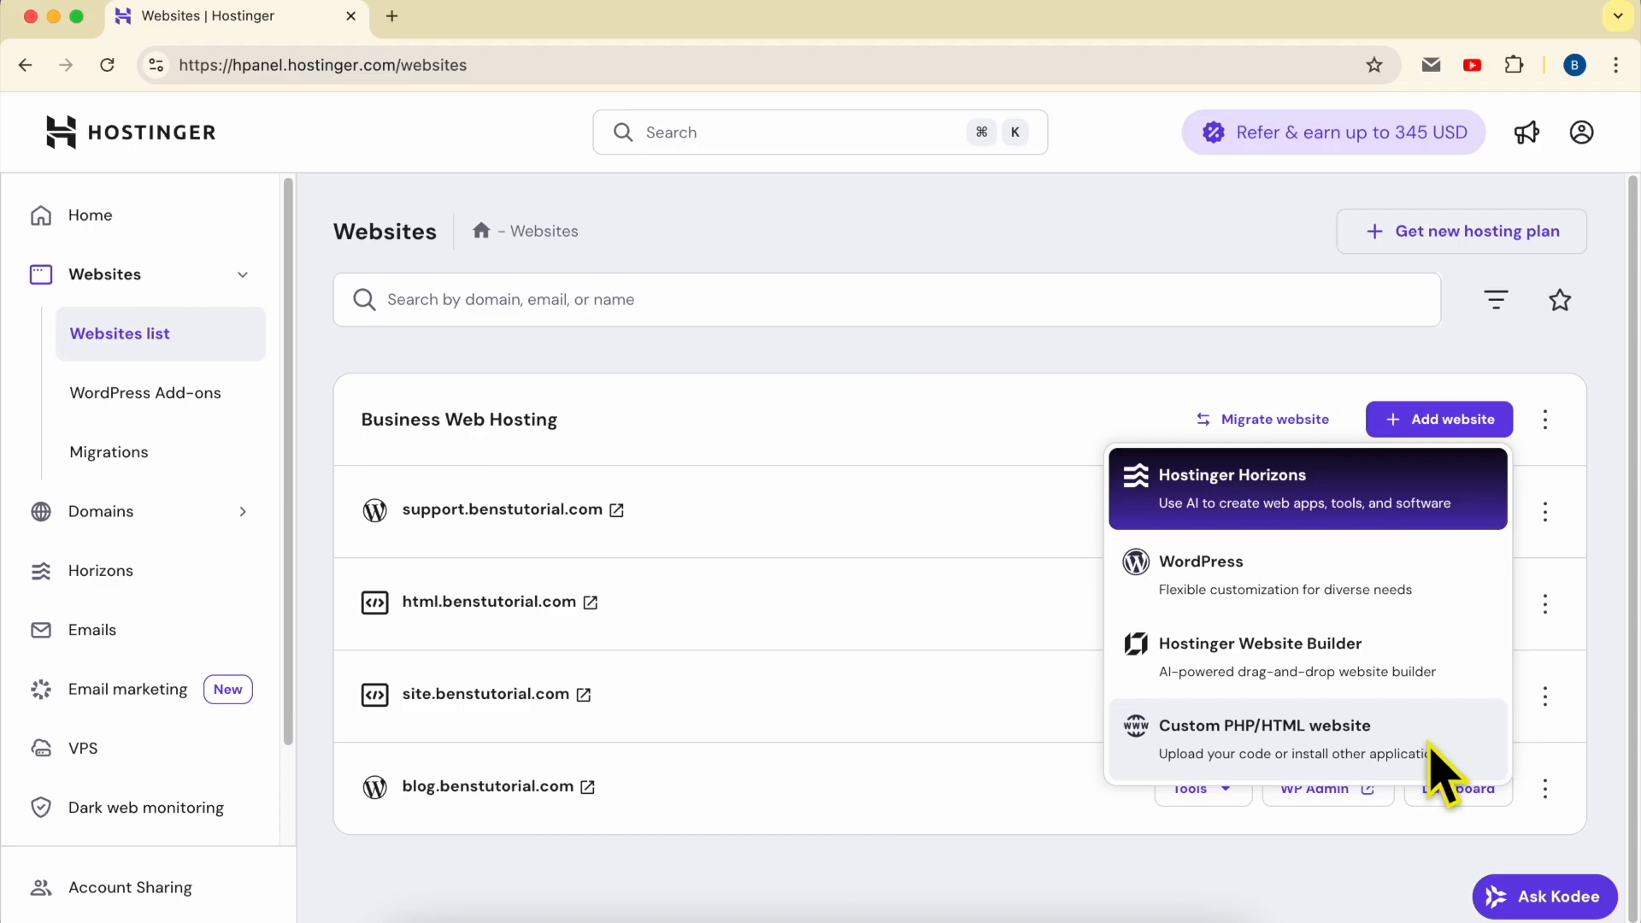
{"action": "left_click", "coordinate": [1291, 746]}
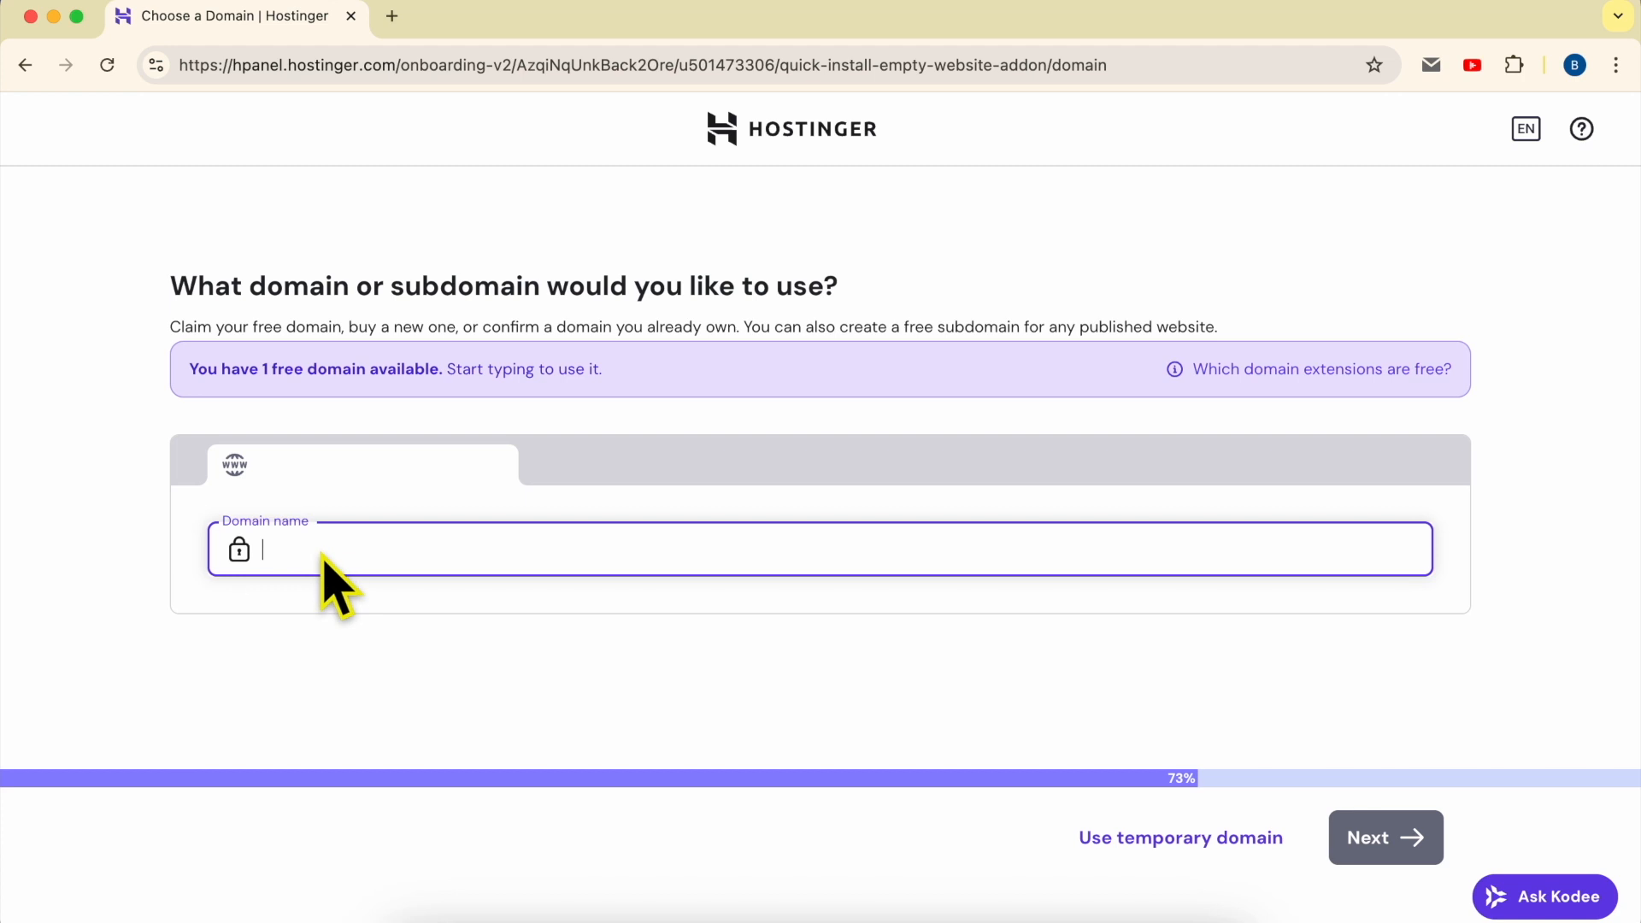
- Set the new website's domain to wordpress.benstutorial.com, choose to use it as an owned domain, and continue the setup
{"action": "type", "text": "s"}
{"action": "type", "text": "w"}
{"action": "type", "text": "ordpress"}
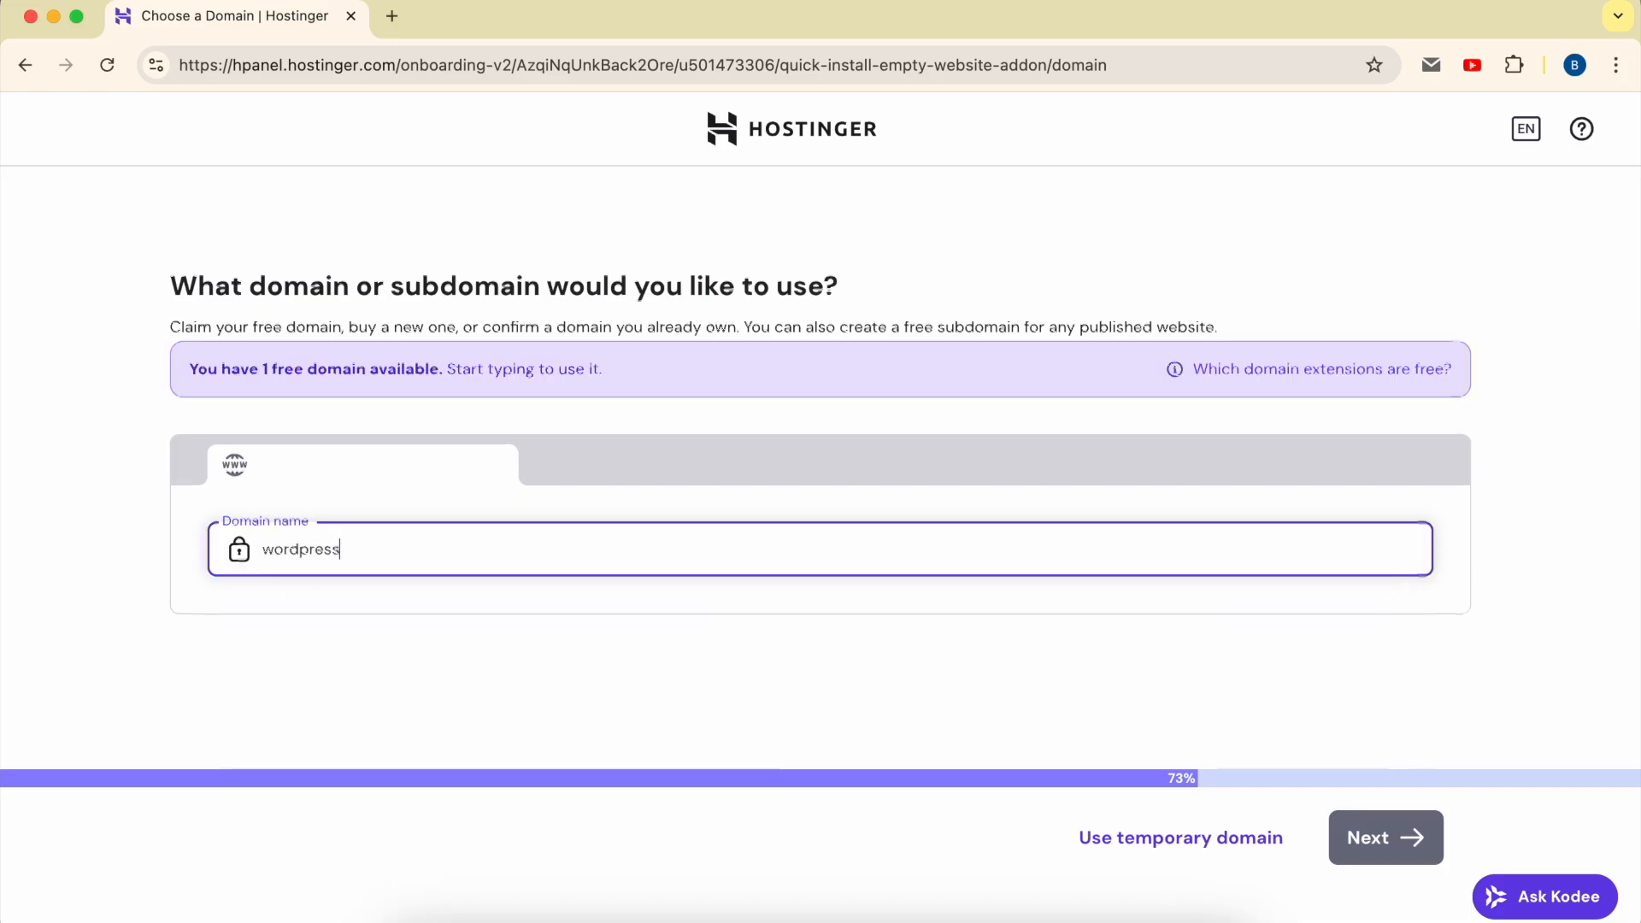
{"action": "type", "text": ".benstuti"}
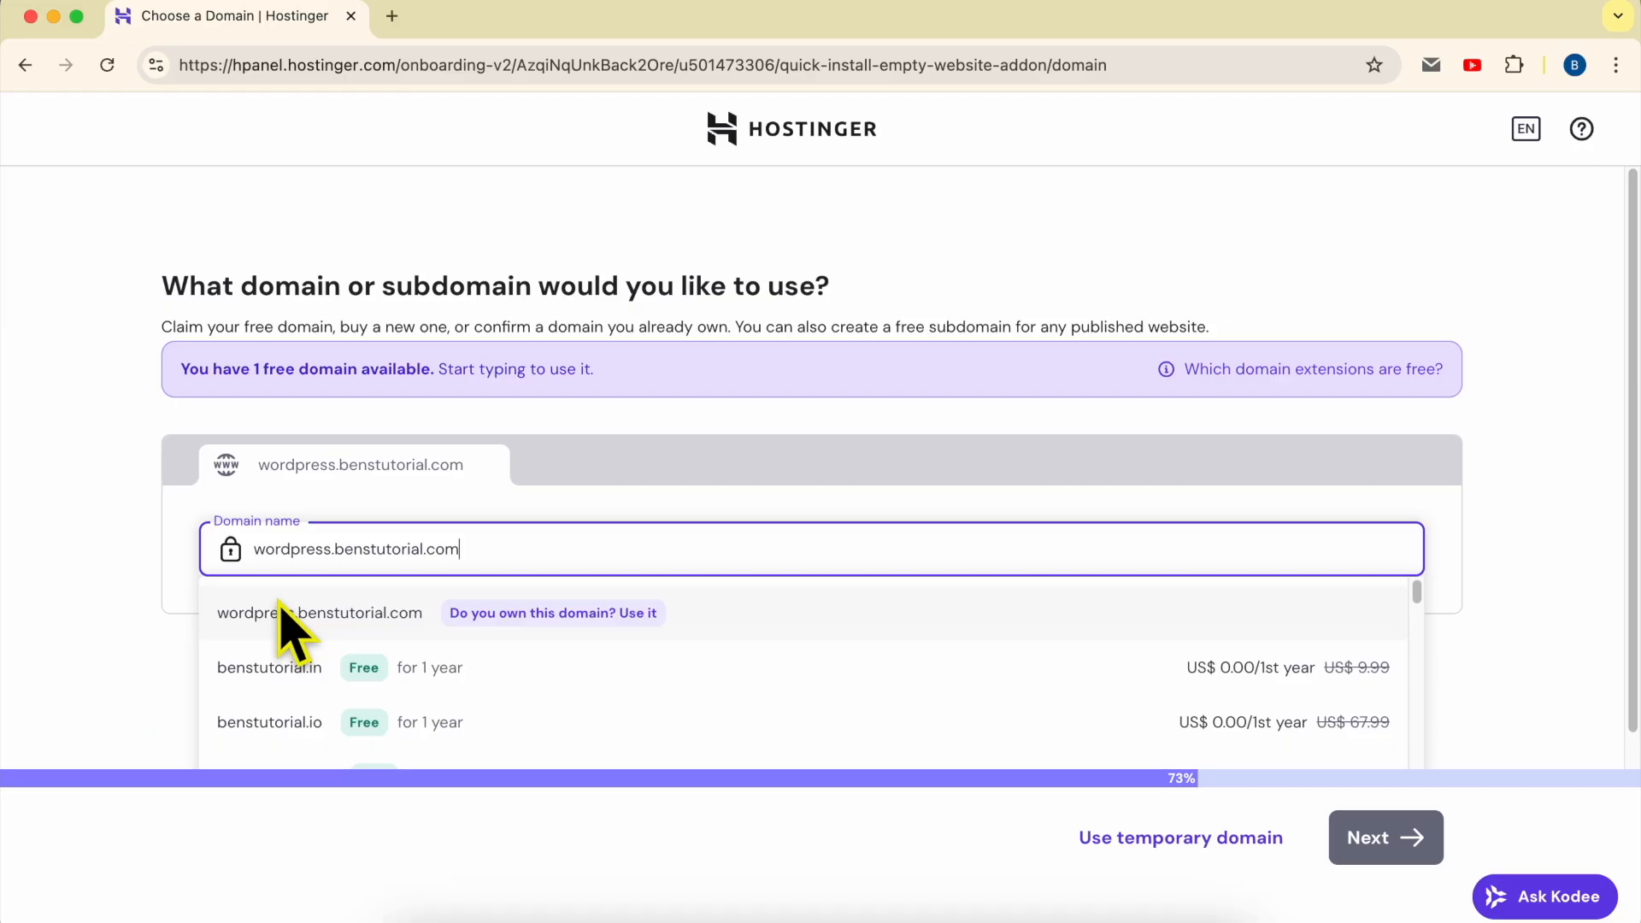
{"action": "left_click", "coordinate": [631, 618]}
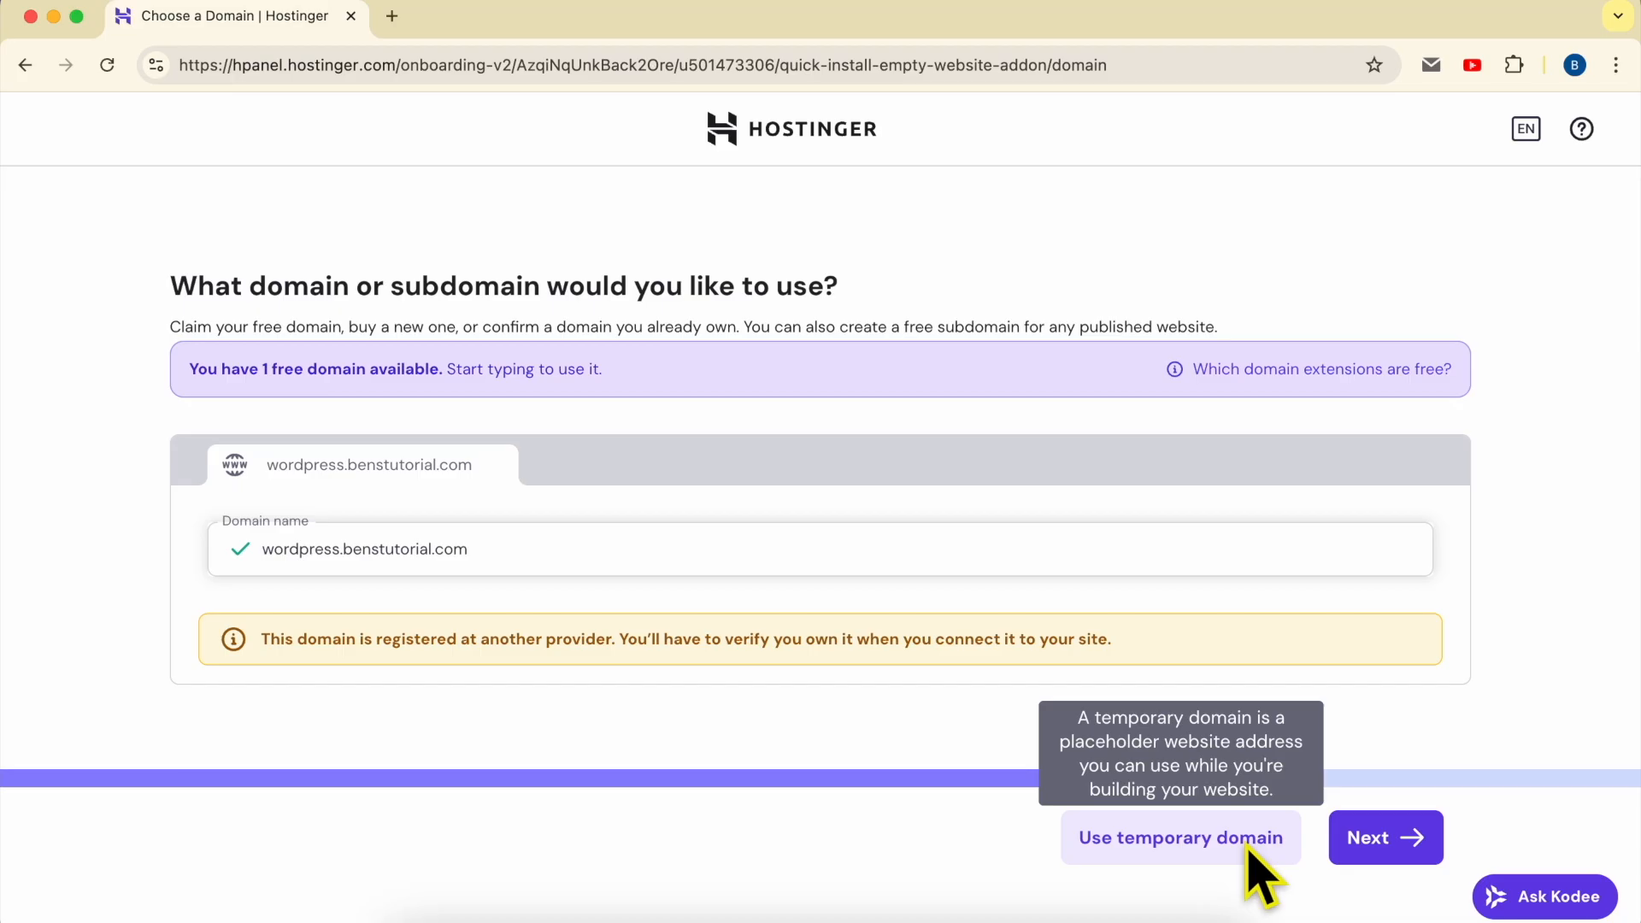
{"action": "left_click", "coordinate": [1384, 842]}
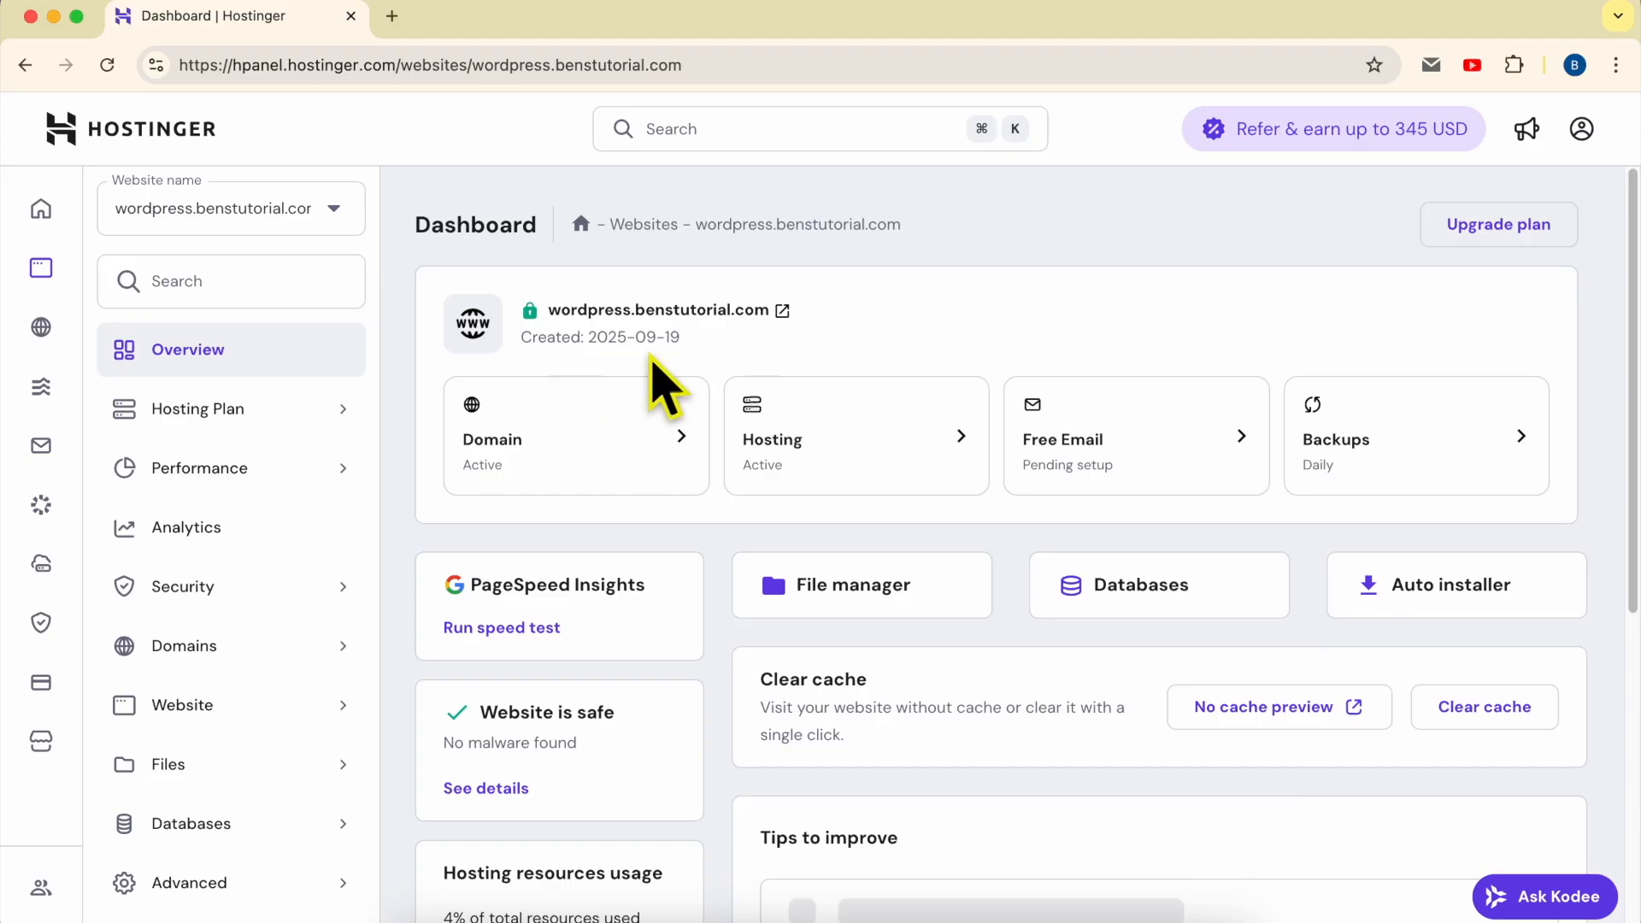
- Open the live wordpress.benstutorial.com site from its dashboard and check its address and default page
{"action": "left_click", "coordinate": [780, 311]}
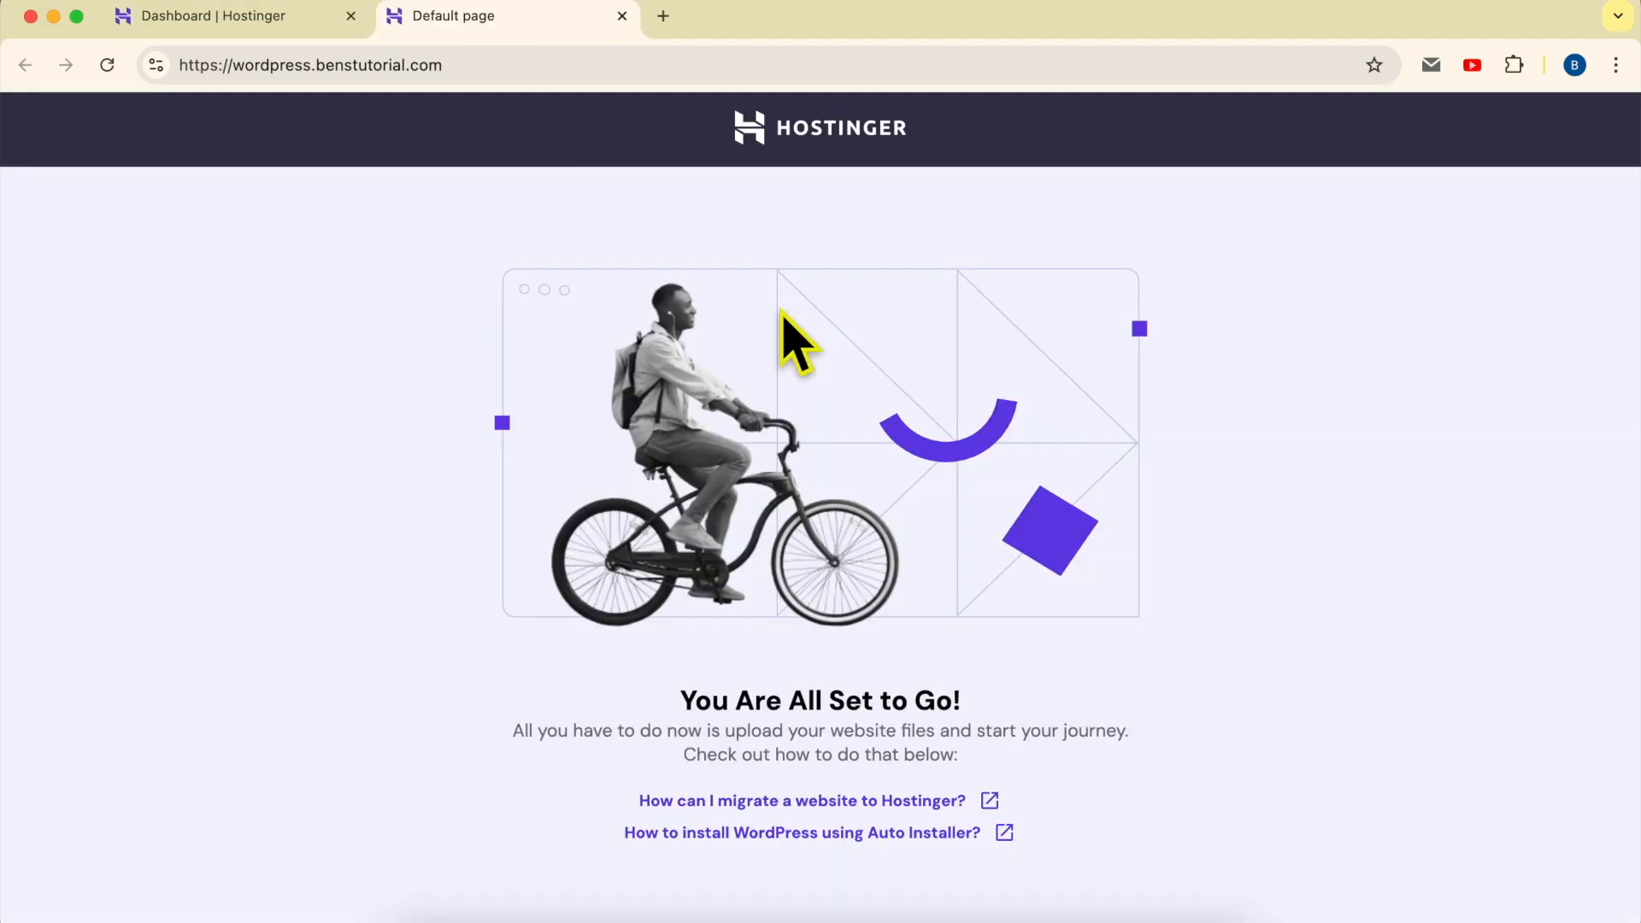
{"action": "left_click_drag", "start_coordinate": [233, 65], "coordinate": [521, 62]}
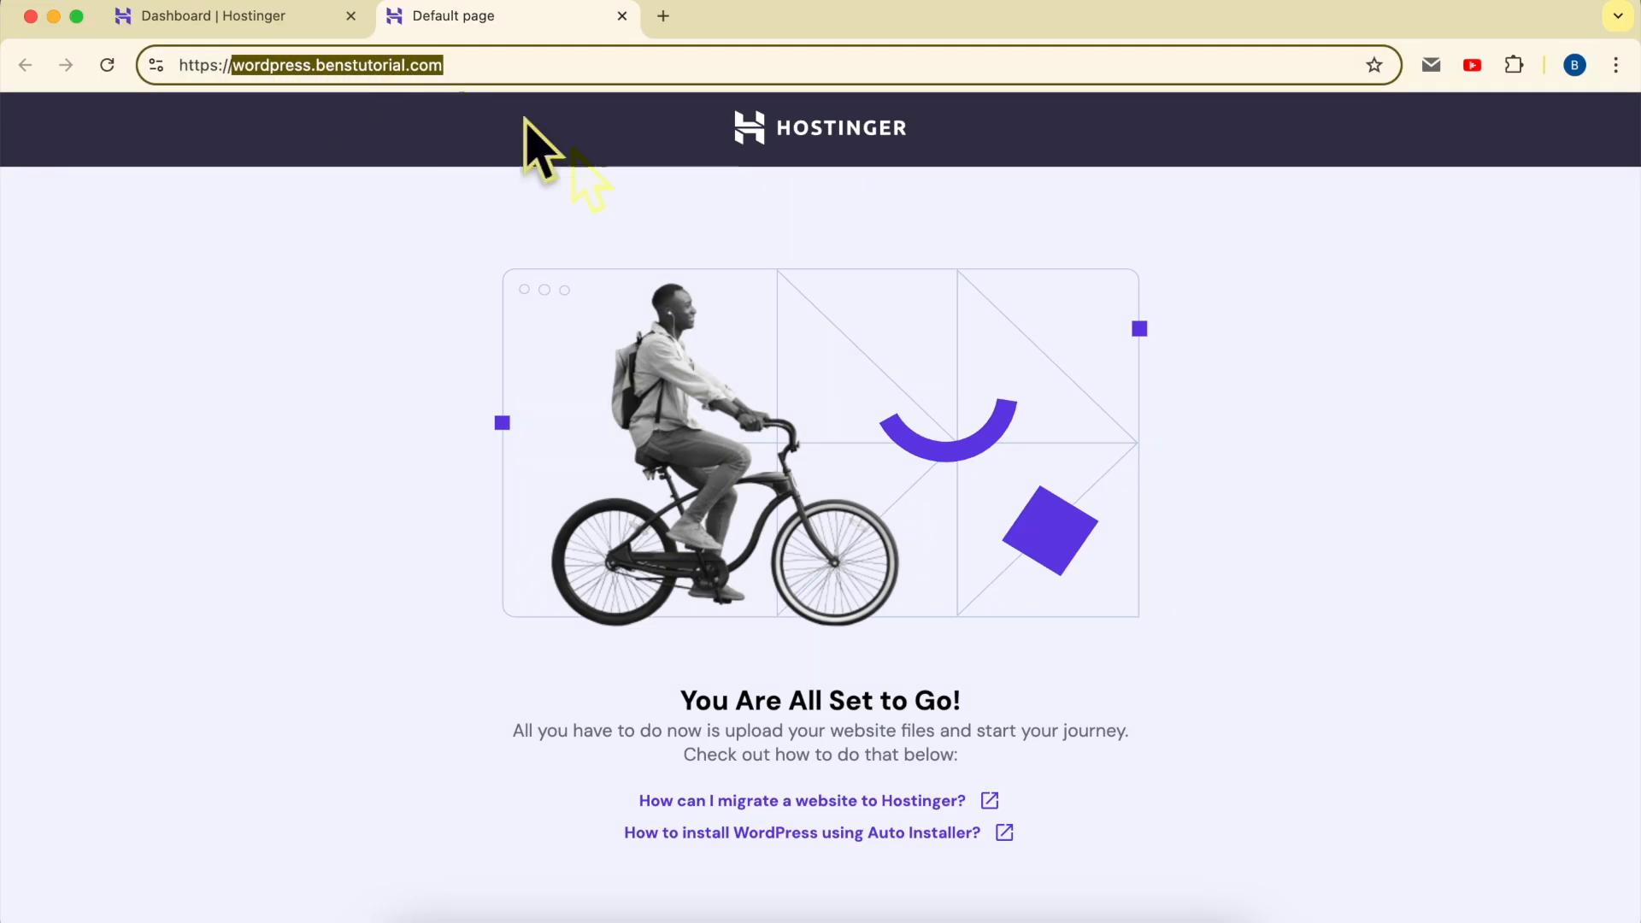
{"action": "left_click", "coordinate": [735, 244]}
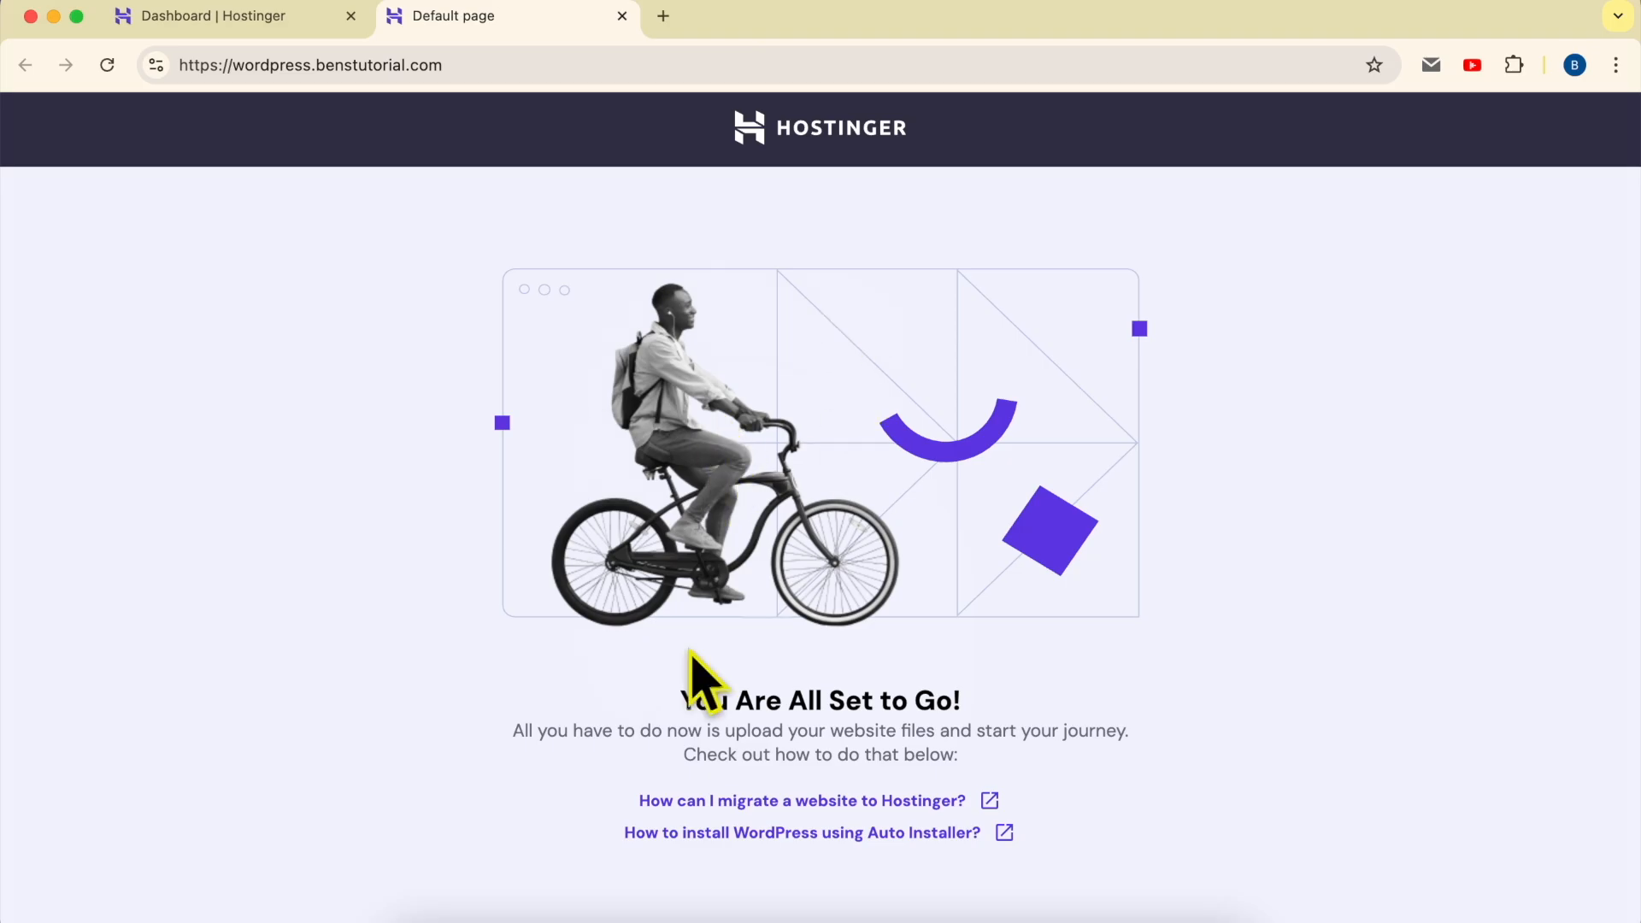
- Return to the hosting dashboard and open the File Manager for the files of wordpress.benstutorial.com only
{"action": "left_click", "coordinate": [190, 25]}
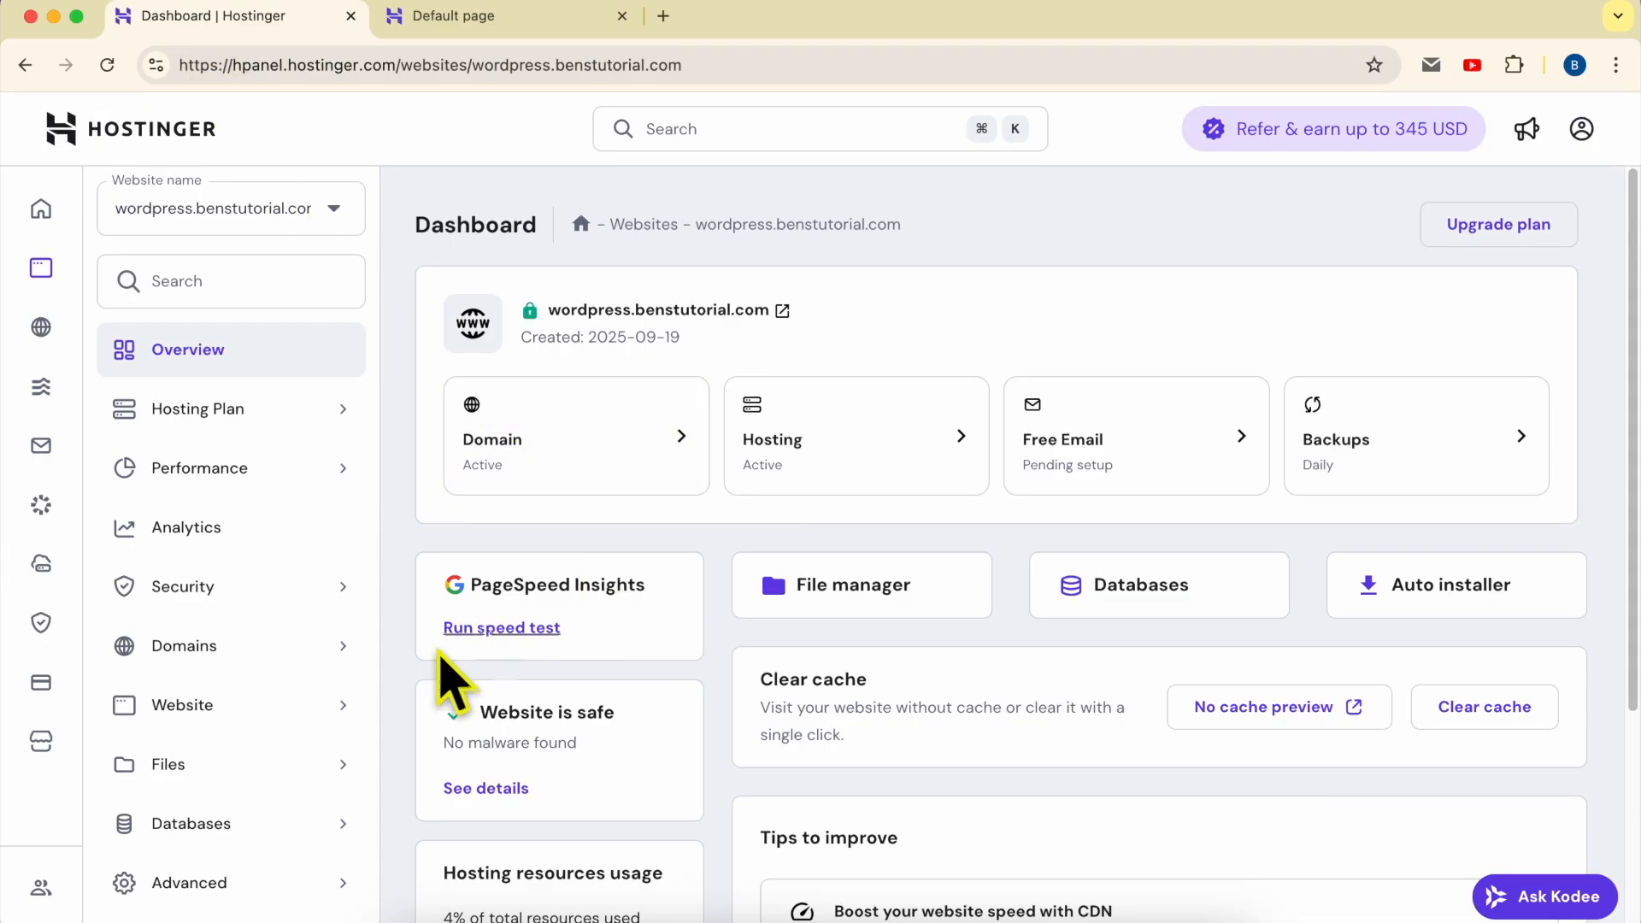
{"action": "left_click", "coordinate": [229, 769]}
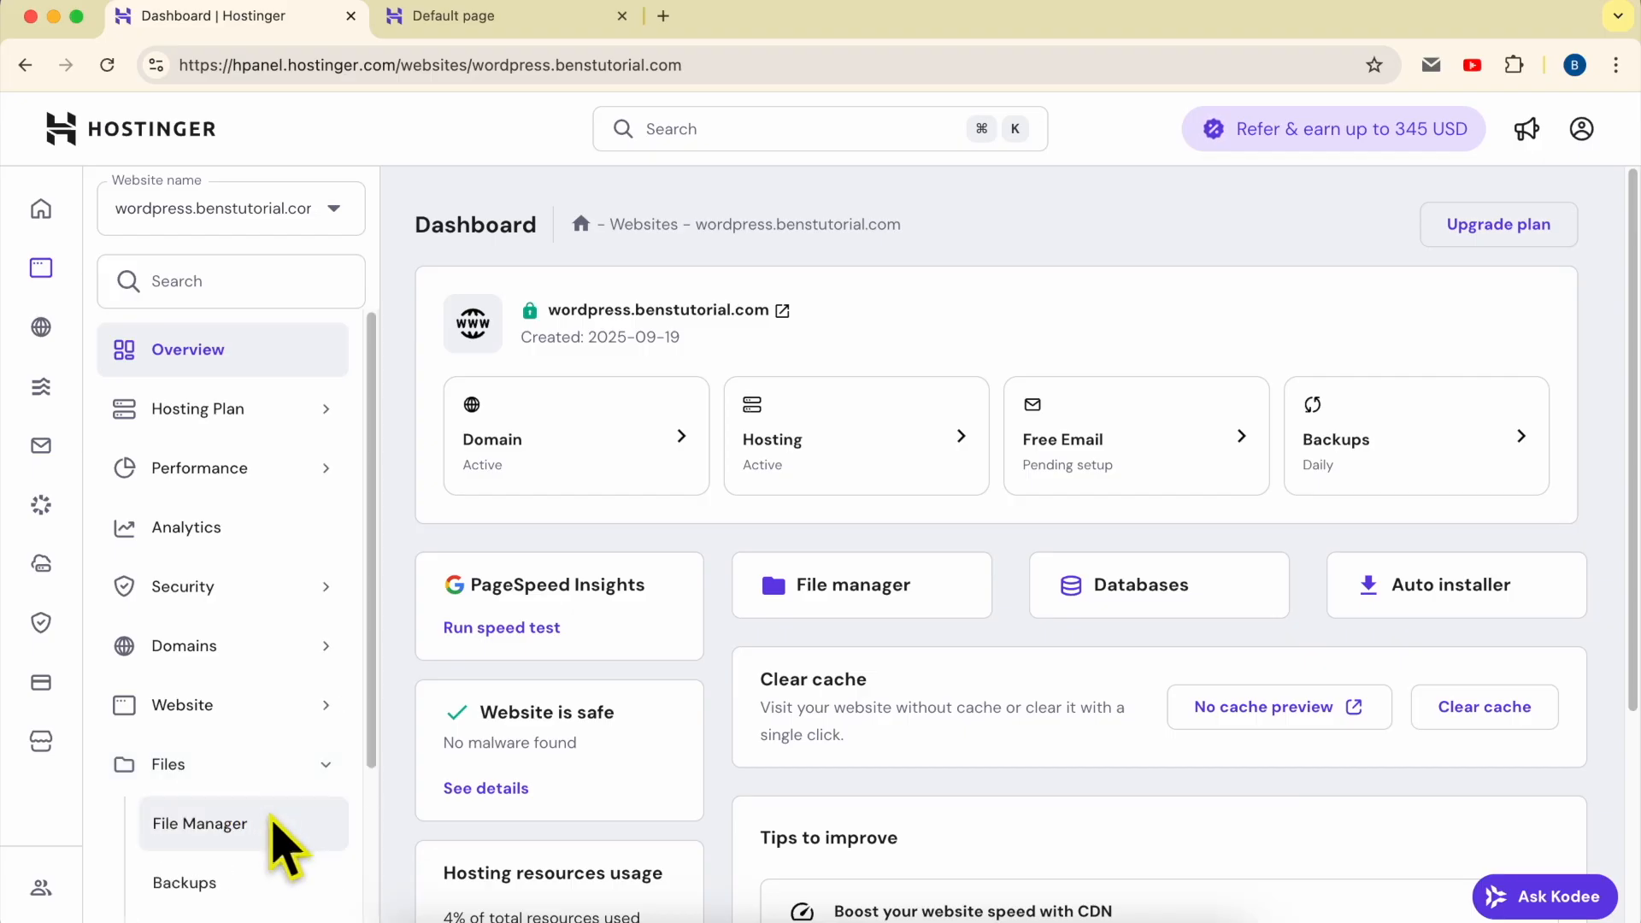
{"action": "left_click", "coordinate": [299, 863]}
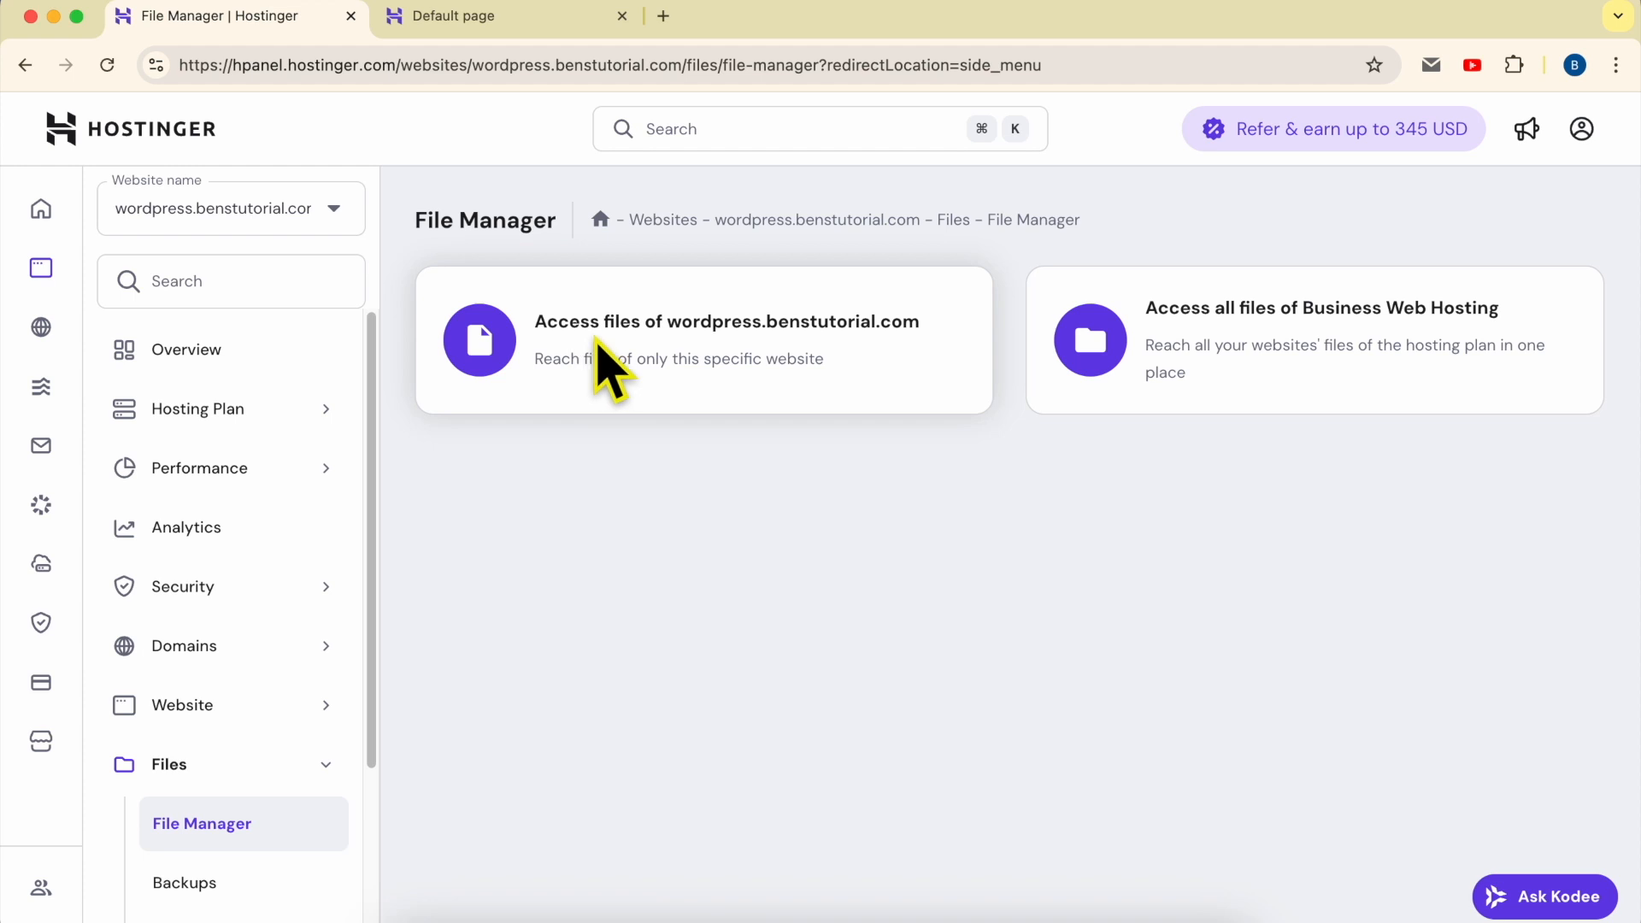
{"action": "left_click", "coordinate": [732, 335]}
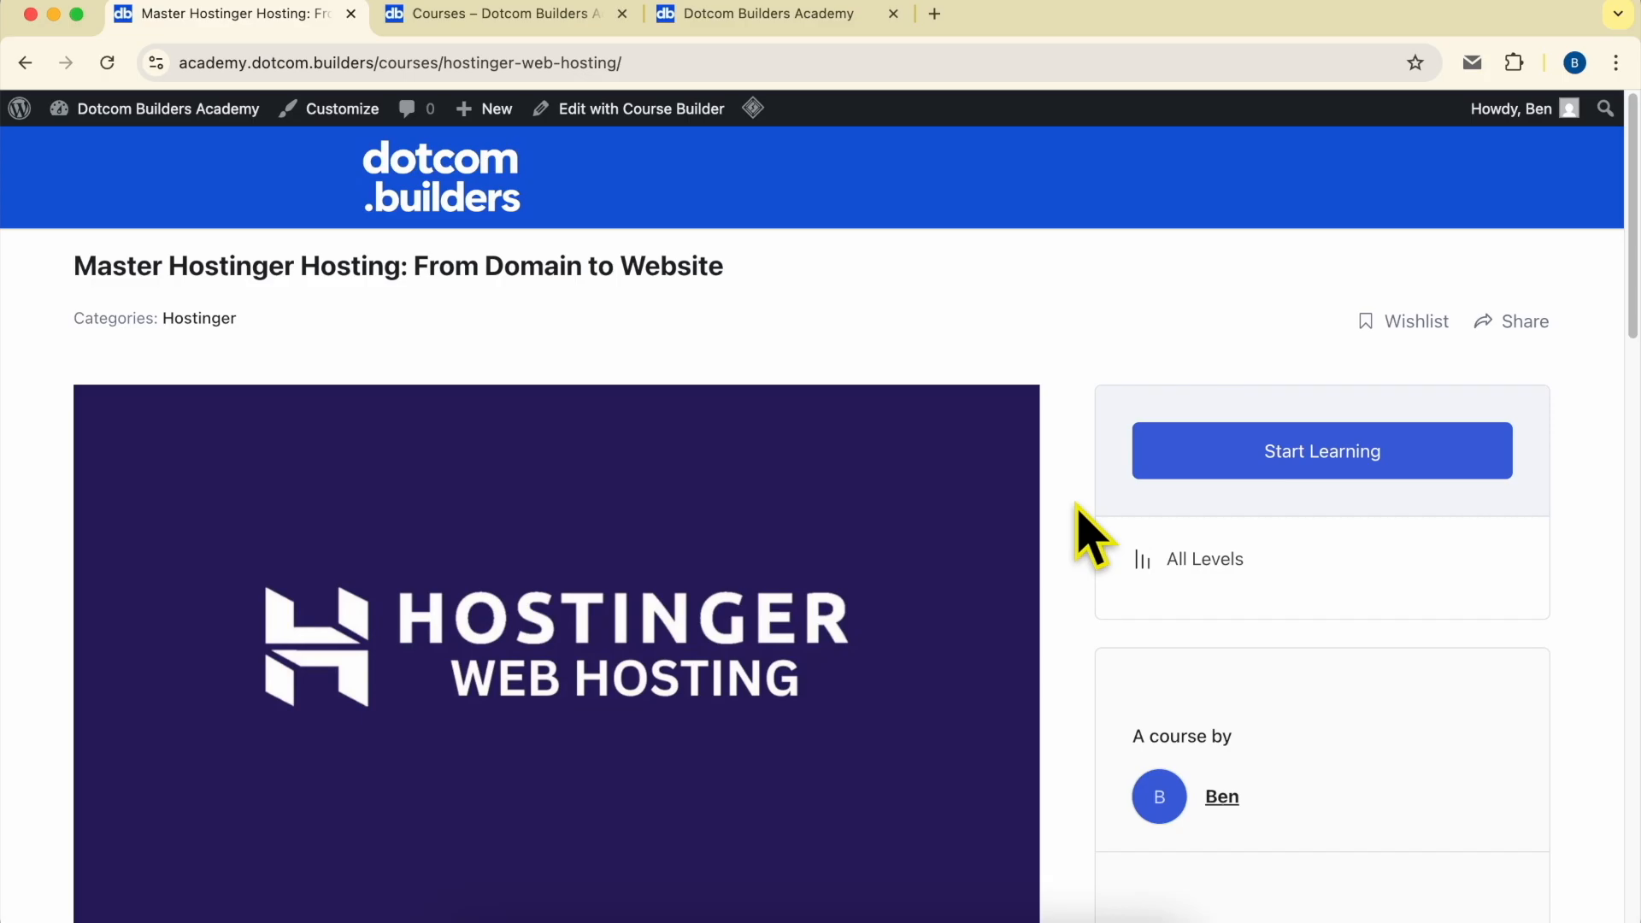
- Review the Master Hostinger Hosting course page, expanding the WordPress setup, website customization and SSL, Security & Privacy lesson sections
{"action": "scroll", "coordinate": [1079, 507], "scroll_direction": "down", "scroll_amount": 15}
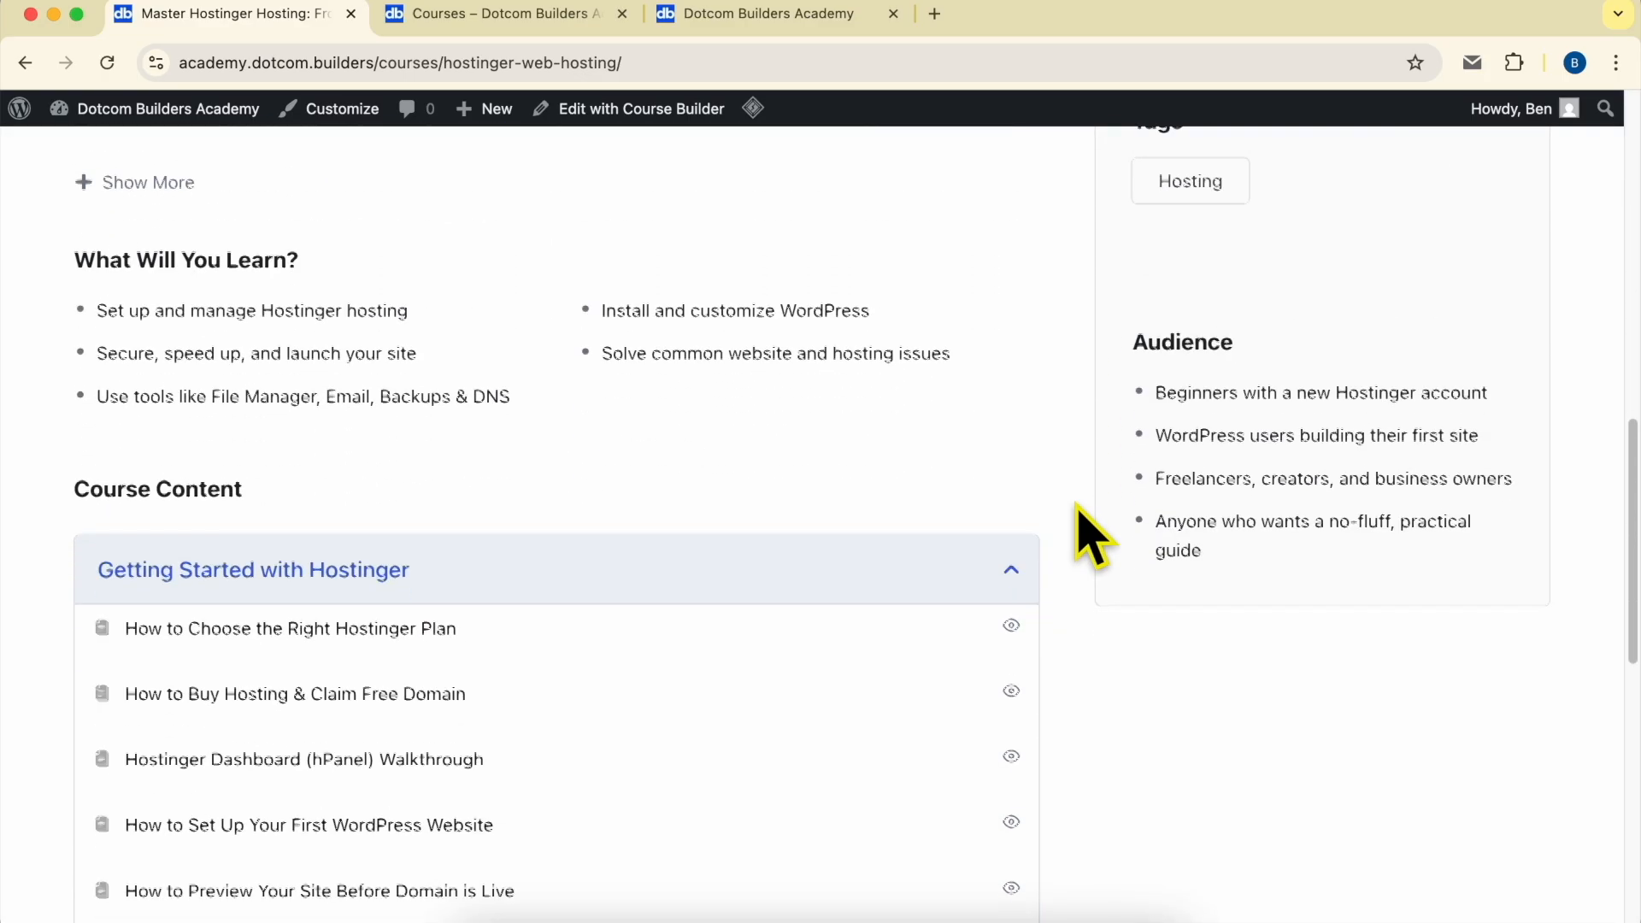
{"action": "scroll", "coordinate": [1078, 508], "scroll_direction": "down", "scroll_amount": 1}
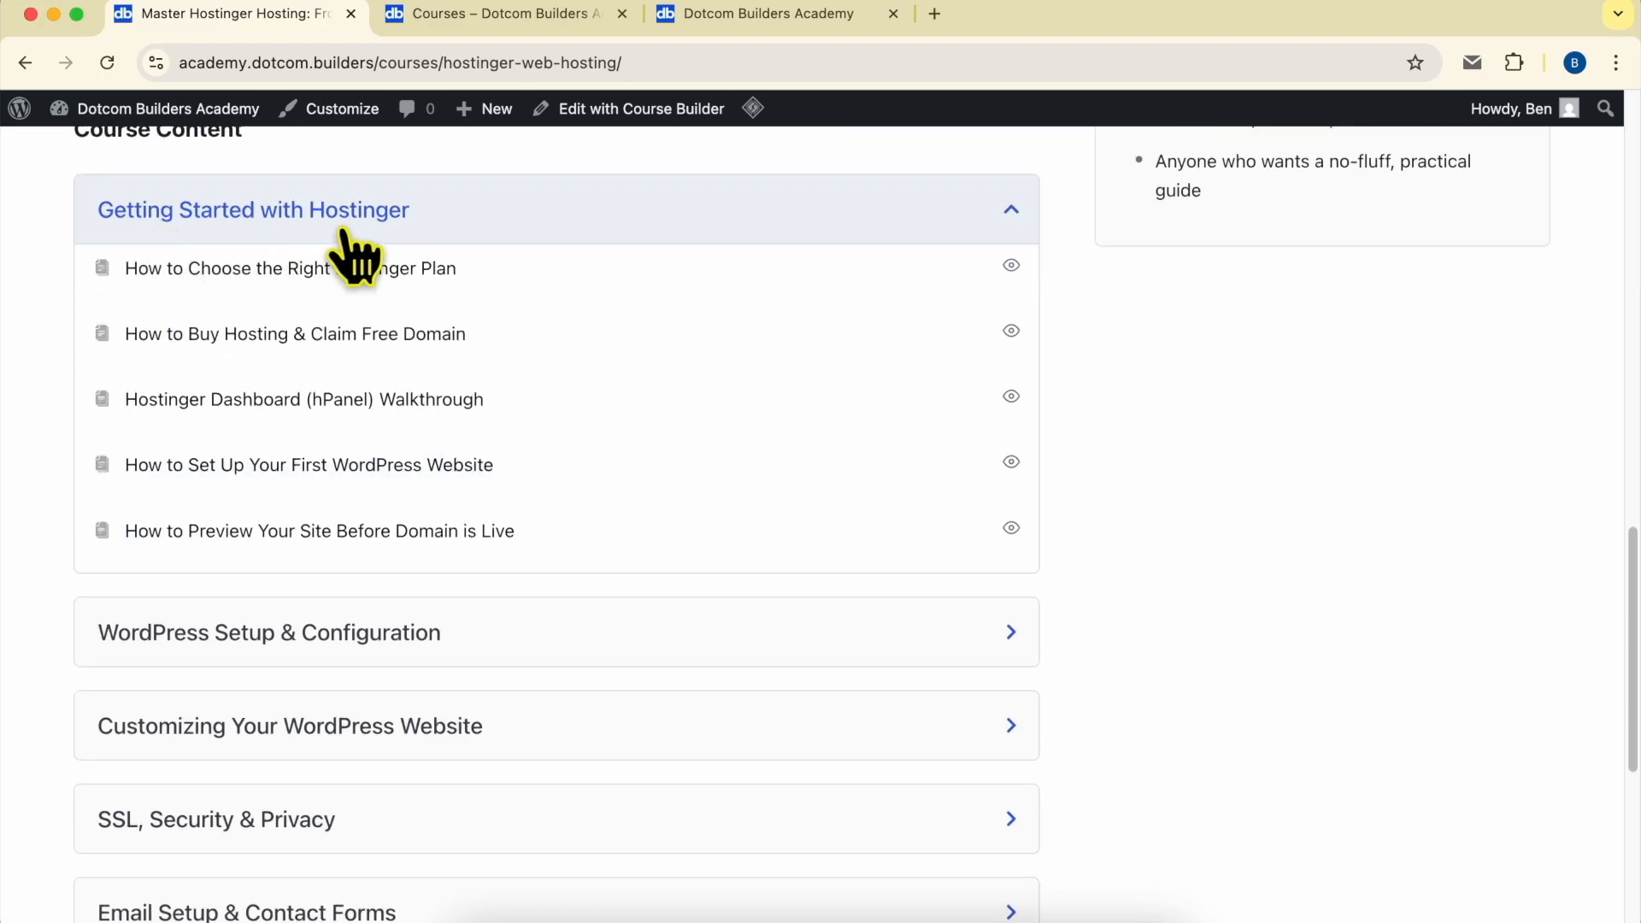
{"action": "left_click", "coordinate": [252, 631]}
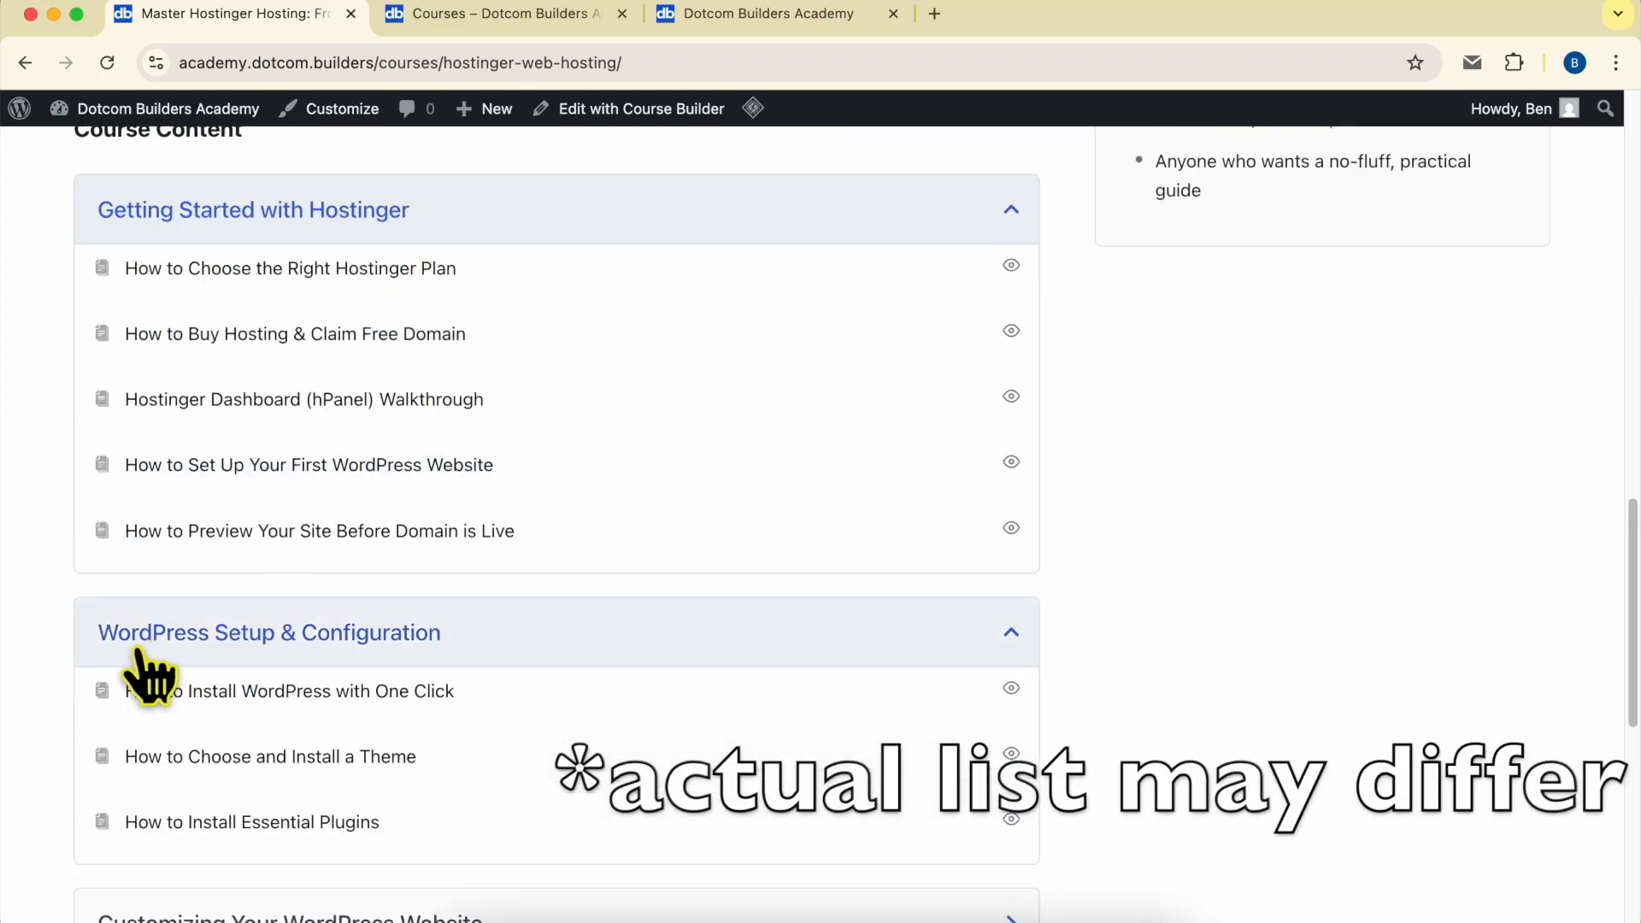
{"action": "scroll", "coordinate": [410, 671], "scroll_direction": "down", "scroll_amount": 5}
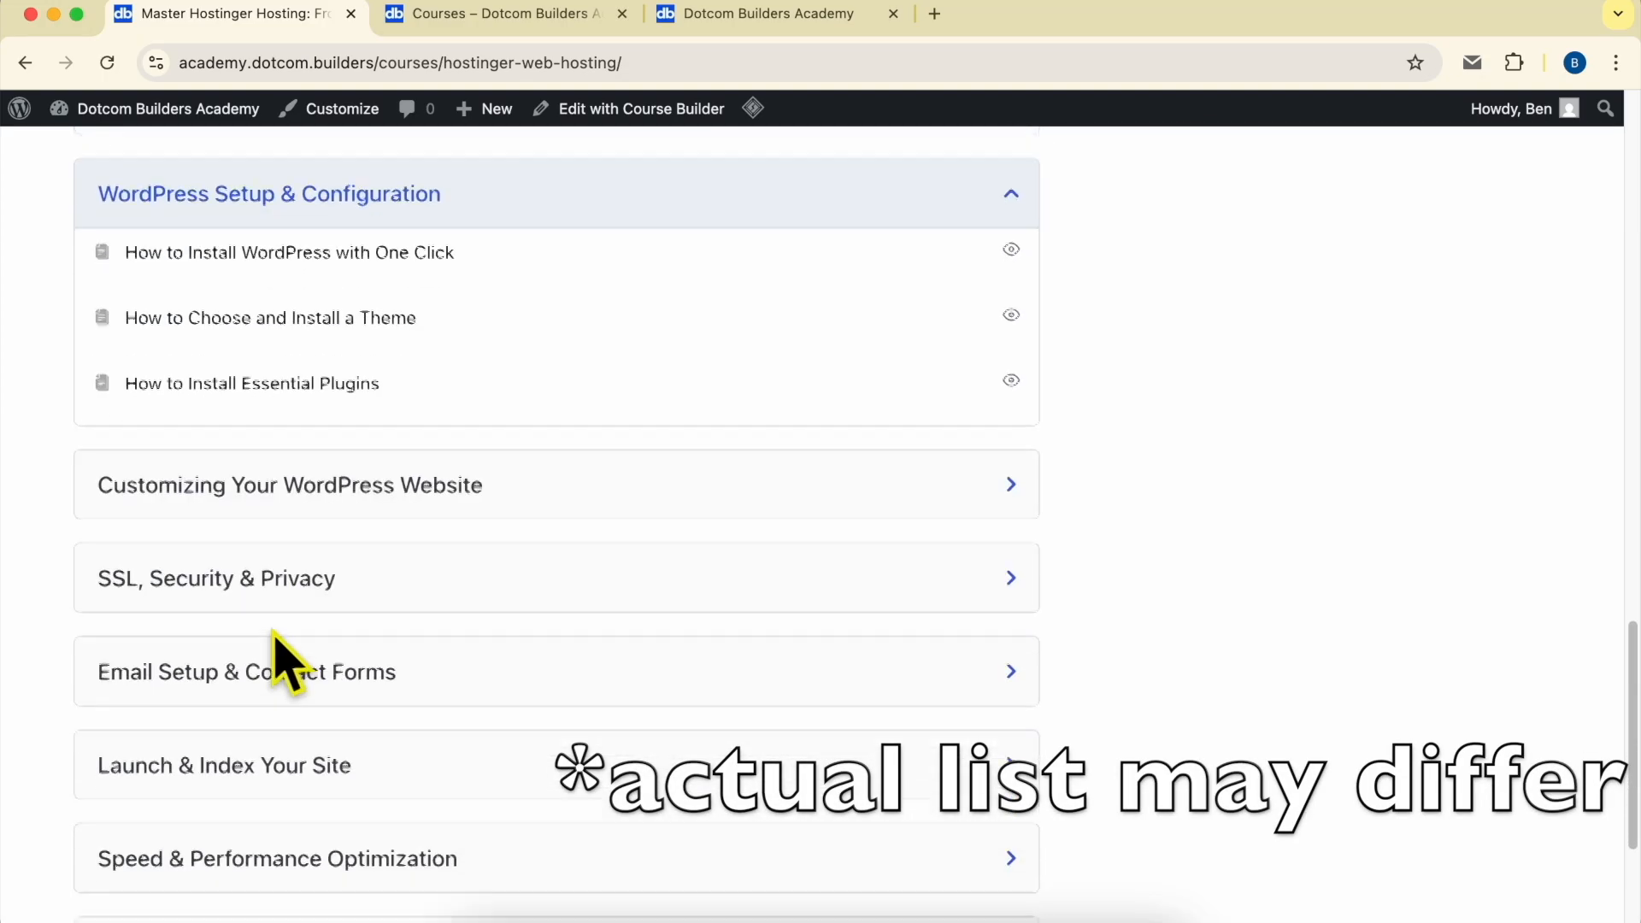
{"action": "scroll", "coordinate": [282, 504], "scroll_direction": "down", "scroll_amount": 2}
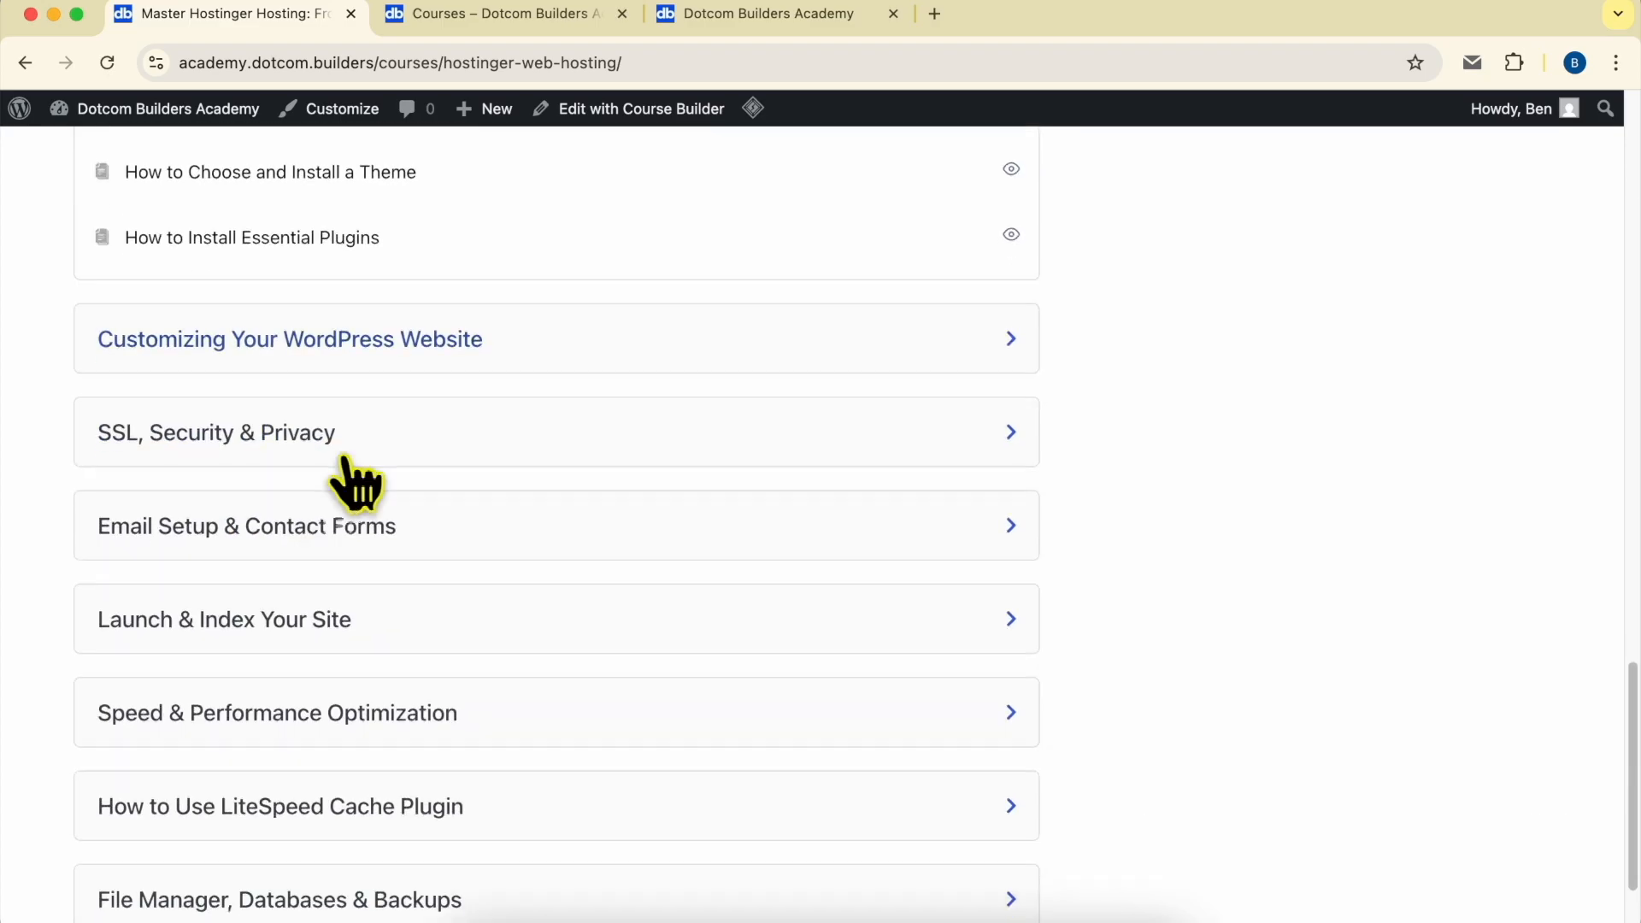
{"action": "left_click", "coordinate": [392, 359]}
{"action": "scroll", "coordinate": [295, 535], "scroll_direction": "down", "scroll_amount": 3}
{"action": "left_click", "coordinate": [322, 504]}
{"action": "scroll", "coordinate": [350, 530], "scroll_direction": "down", "scroll_amount": 7}
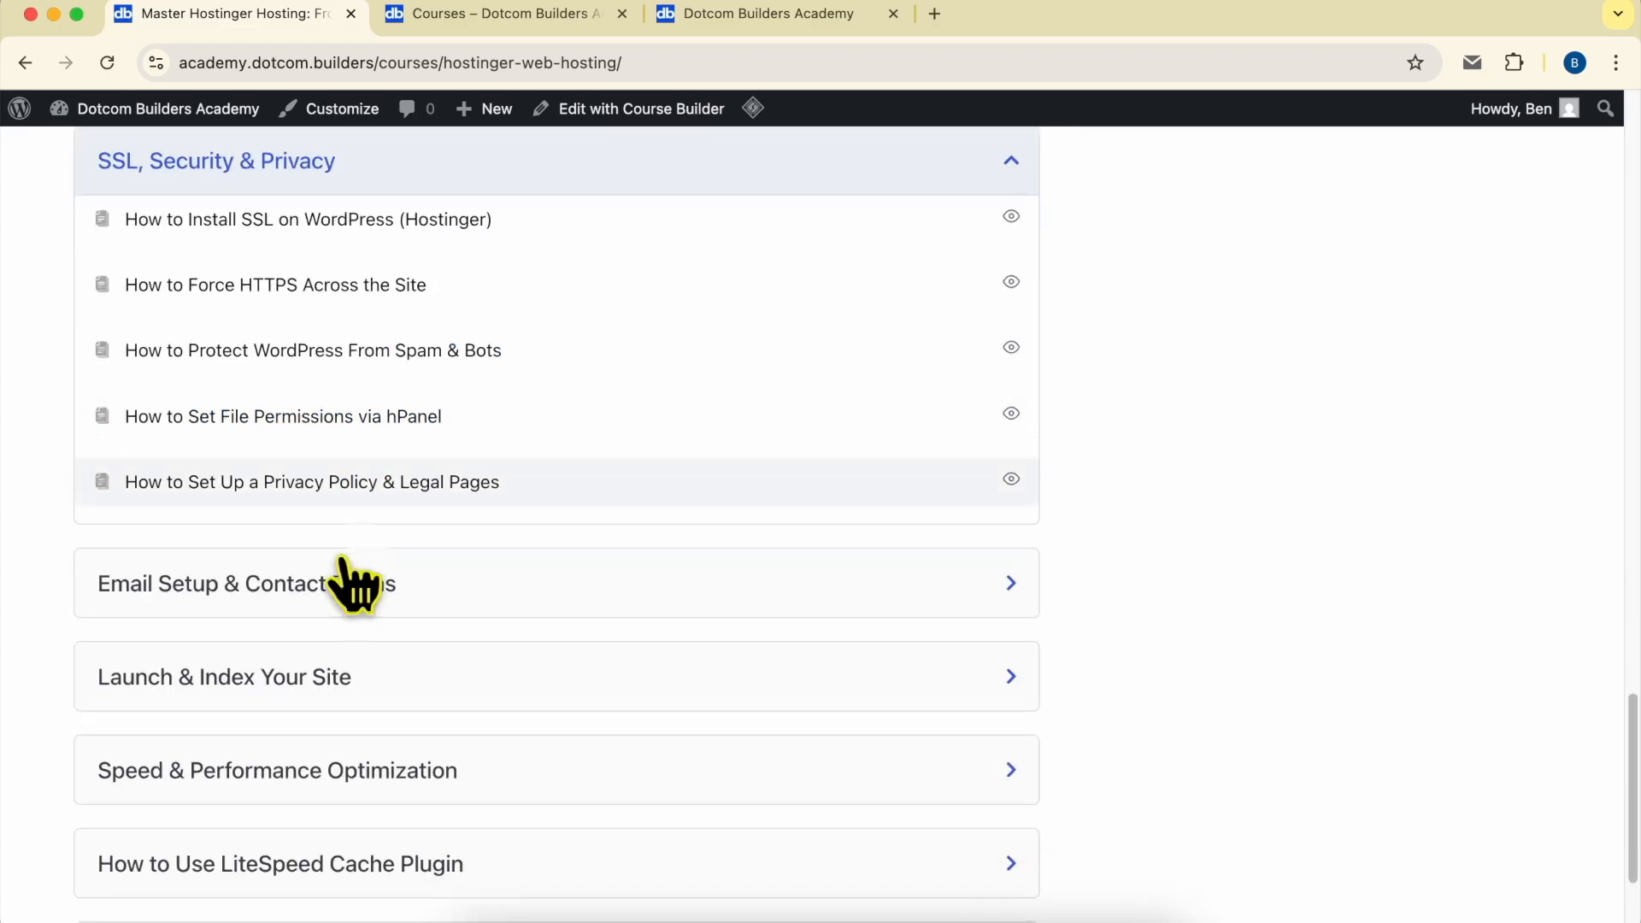
- Examine the course's remaining lesson sections, from email setup and site launch to LiteSpeed Cache and File Manager, Databases & Backups
{"action": "scroll", "coordinate": [263, 512], "scroll_direction": "down", "scroll_amount": 3}
{"action": "left_click", "coordinate": [257, 494]}
{"action": "scroll", "coordinate": [291, 539], "scroll_direction": "down", "scroll_amount": 4}
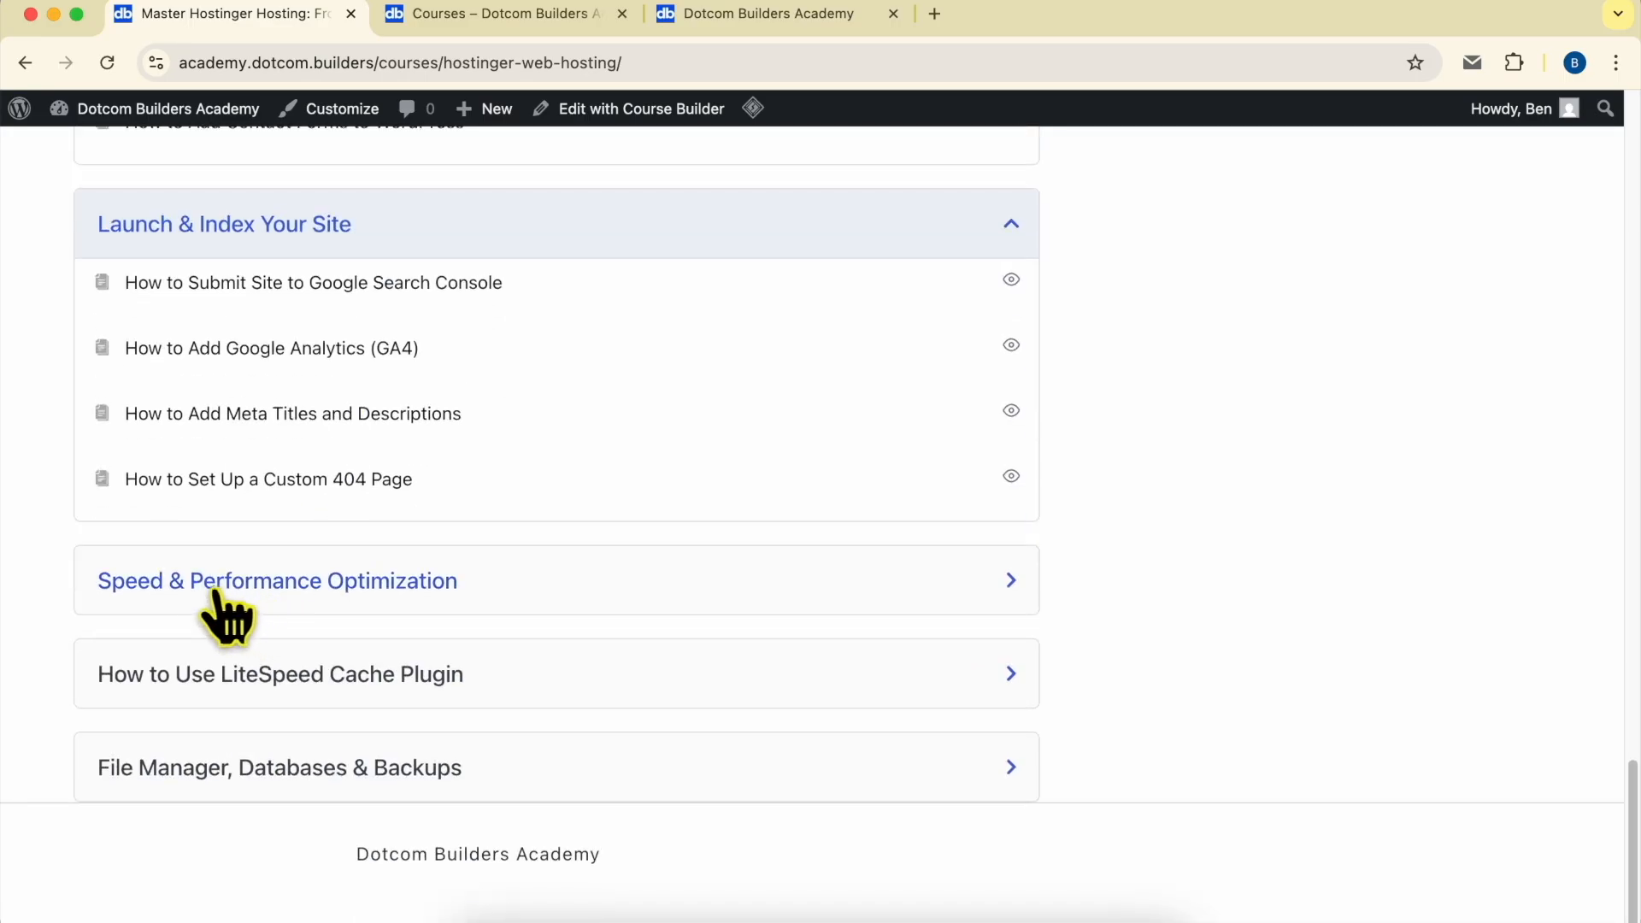
{"action": "left_click", "coordinate": [286, 583]}
{"action": "left_click", "coordinate": [330, 588]}
{"action": "left_click", "coordinate": [328, 588]}
{"action": "left_click", "coordinate": [312, 680]}
{"action": "scroll", "coordinate": [341, 692], "scroll_direction": "down", "scroll_amount": 3}
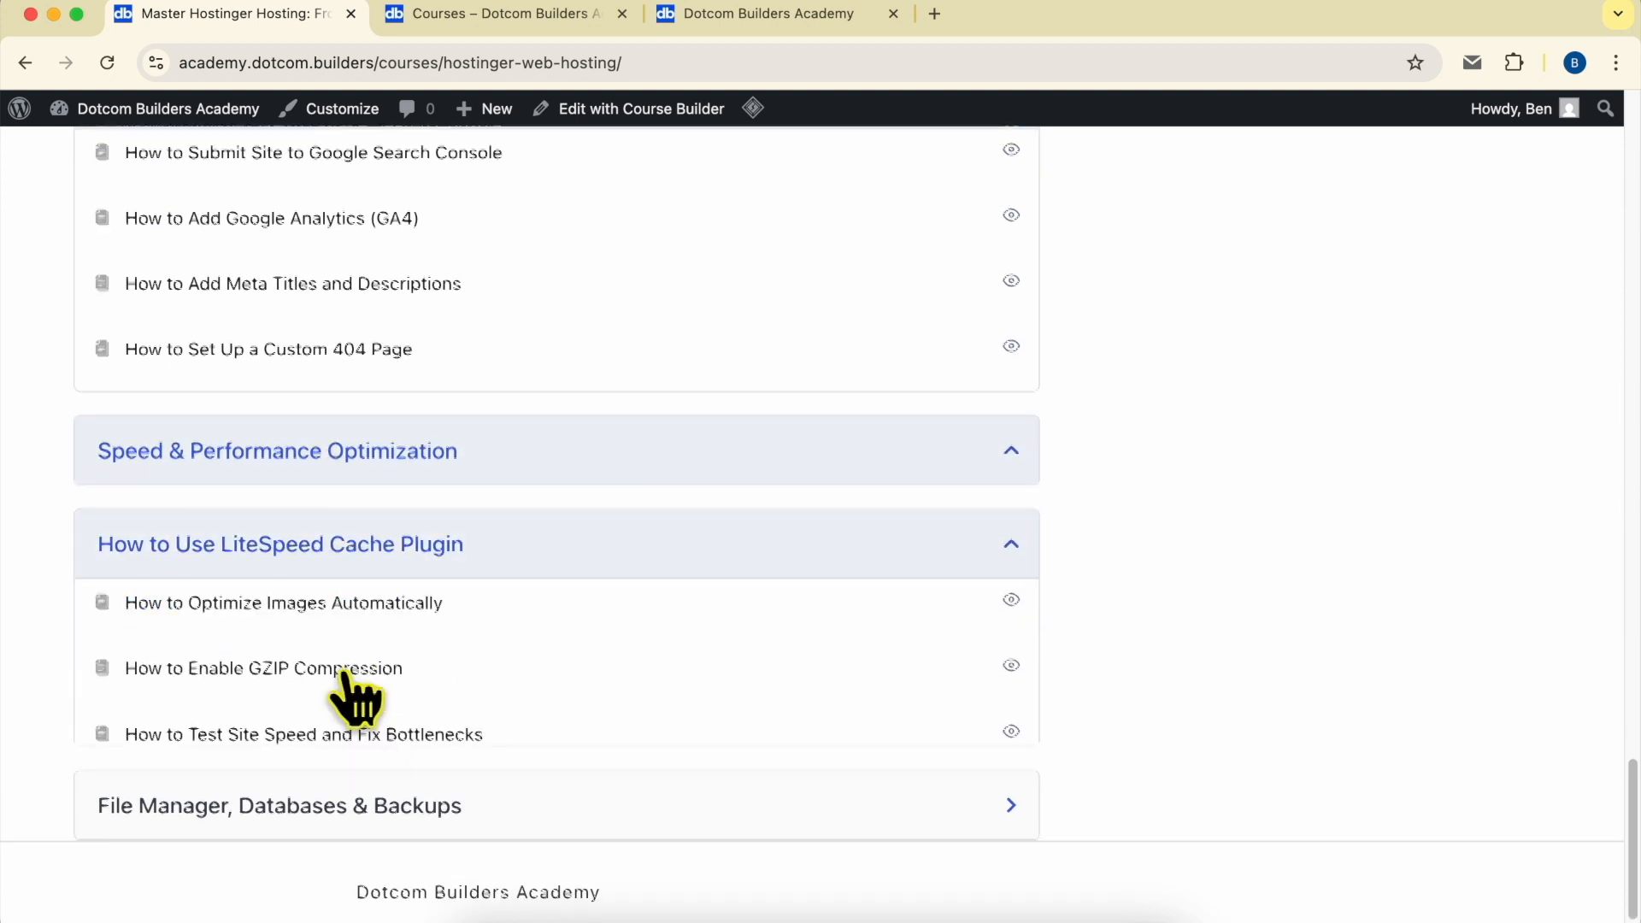
{"action": "left_click", "coordinate": [309, 757]}
{"action": "scroll", "coordinate": [329, 683], "scroll_direction": "down", "scroll_amount": 5}
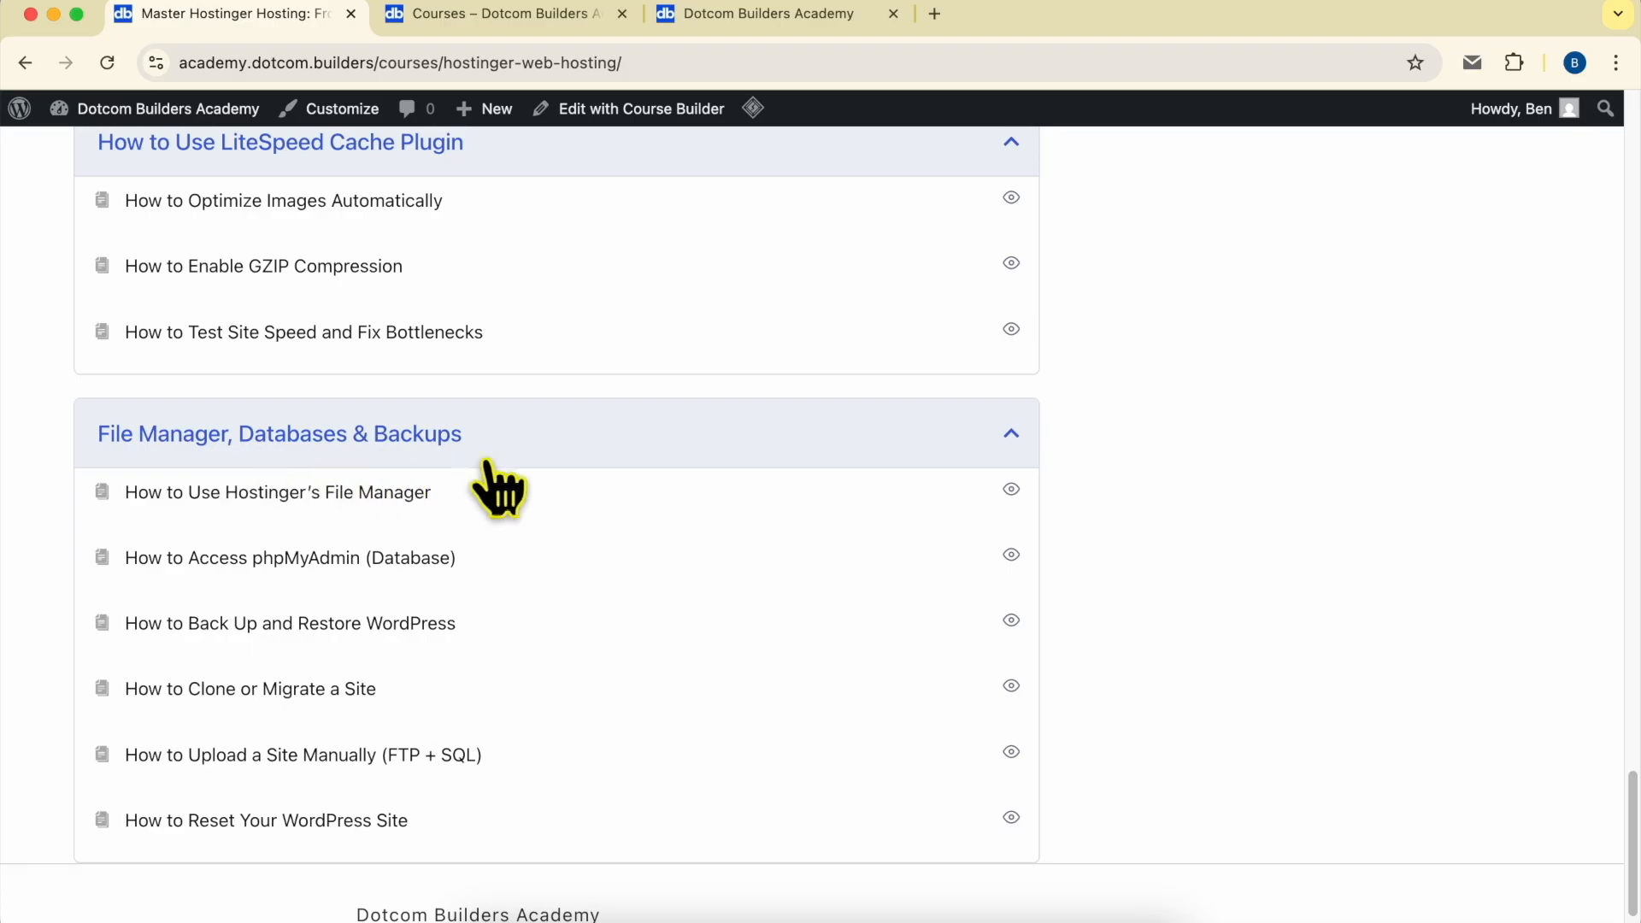
{"action": "scroll", "coordinate": [701, 650], "scroll_direction": "up", "scroll_amount": 20}
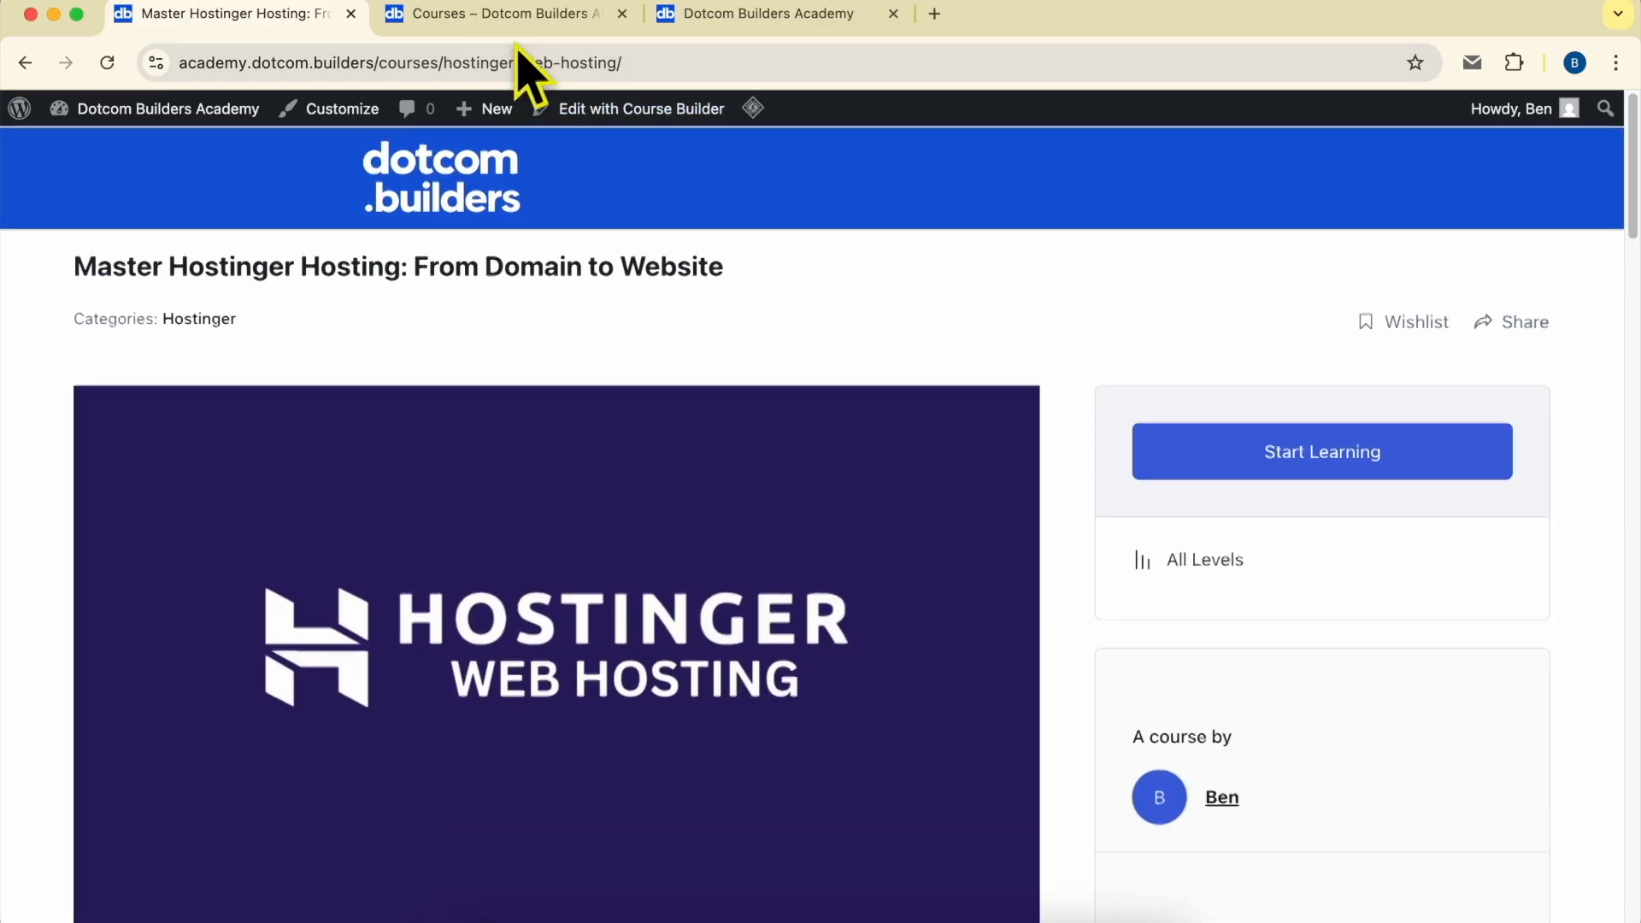
- View the academy's course catalogue and read through the Join Dotcom Builders Academy page at academy.dotcom.builders
{"action": "left_click", "coordinate": [504, 13]}
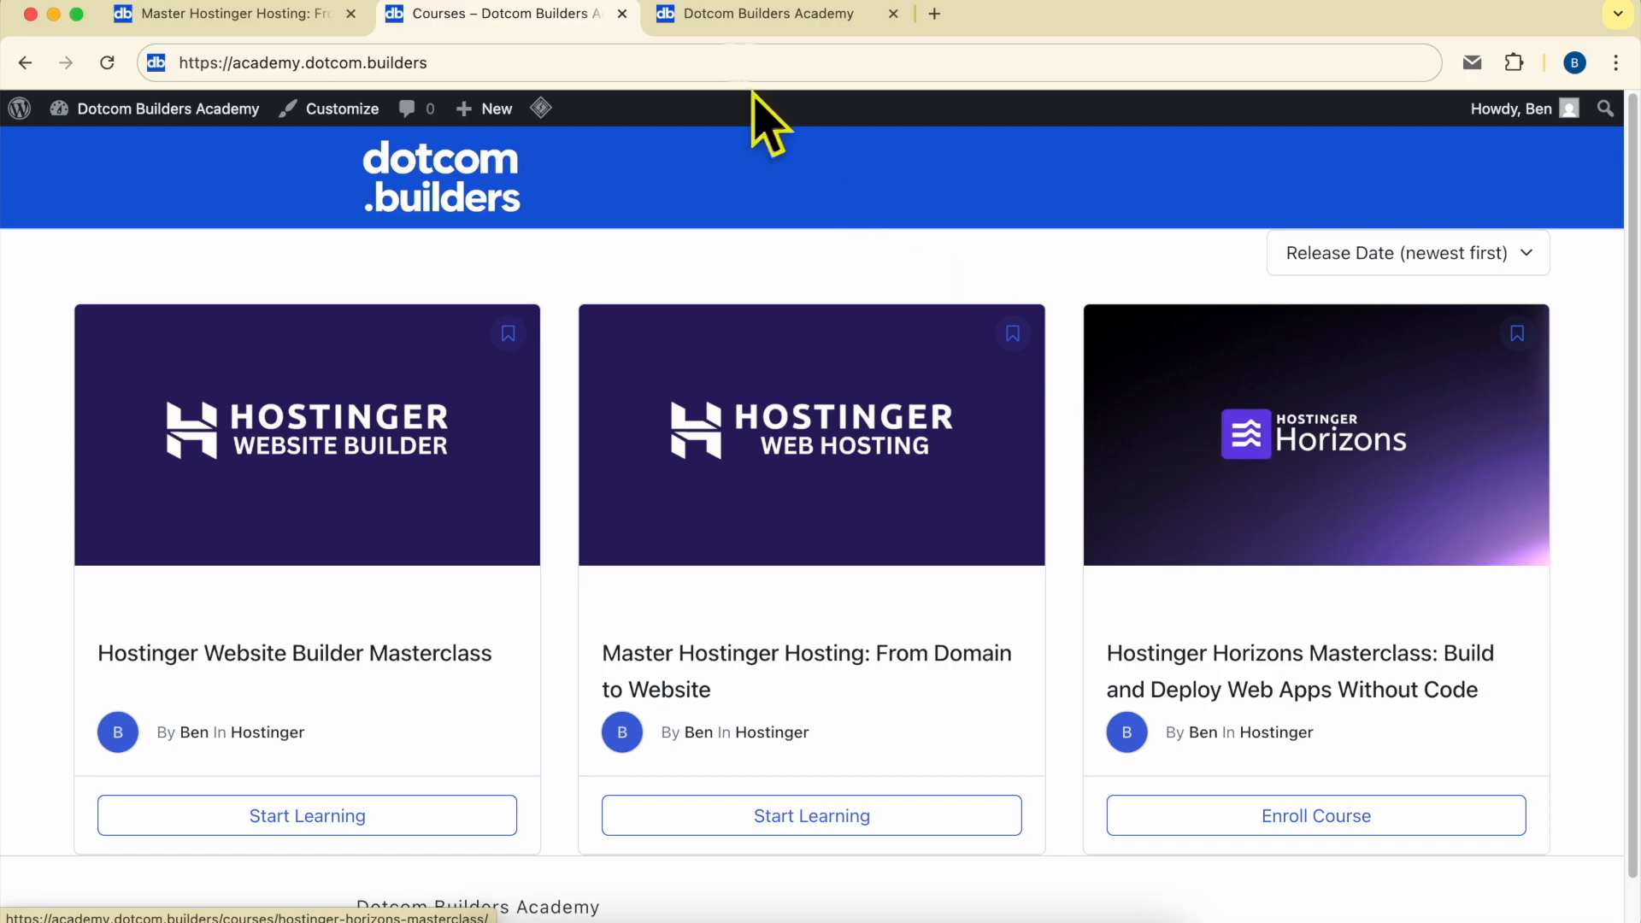
{"action": "left_click", "coordinate": [701, 13]}
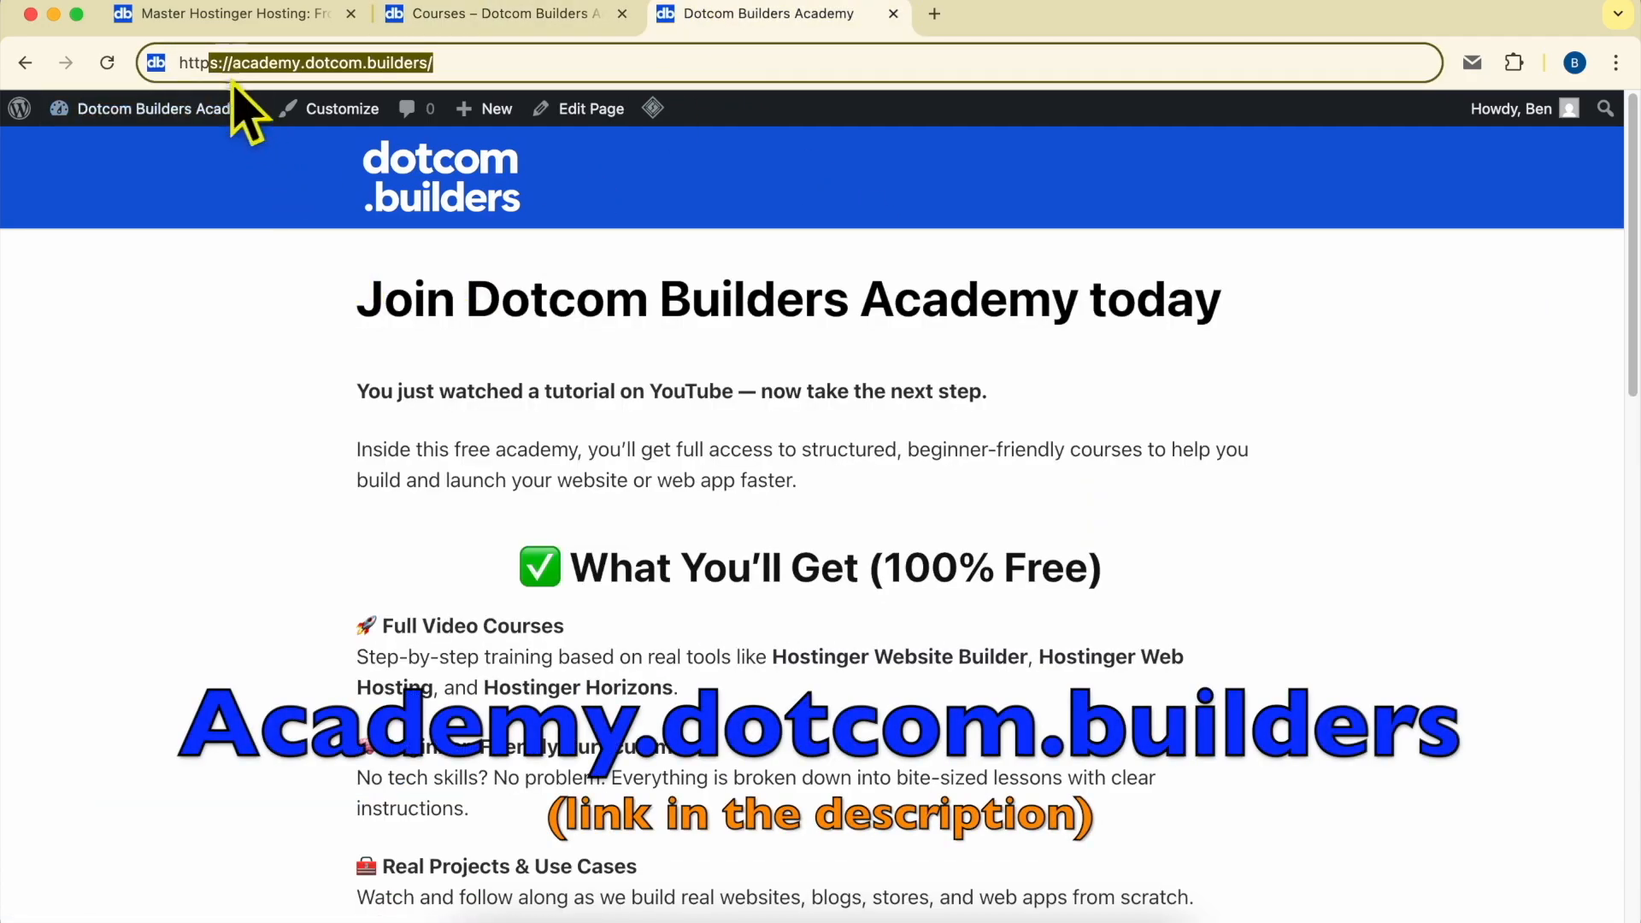
{"action": "left_click_drag", "start_coordinate": [231, 62], "coordinate": [597, 62]}
{"action": "scroll", "coordinate": [806, 439], "scroll_direction": "down", "scroll_amount": 10}
{"action": "scroll", "coordinate": [812, 441], "scroll_direction": "down", "scroll_amount": 3}
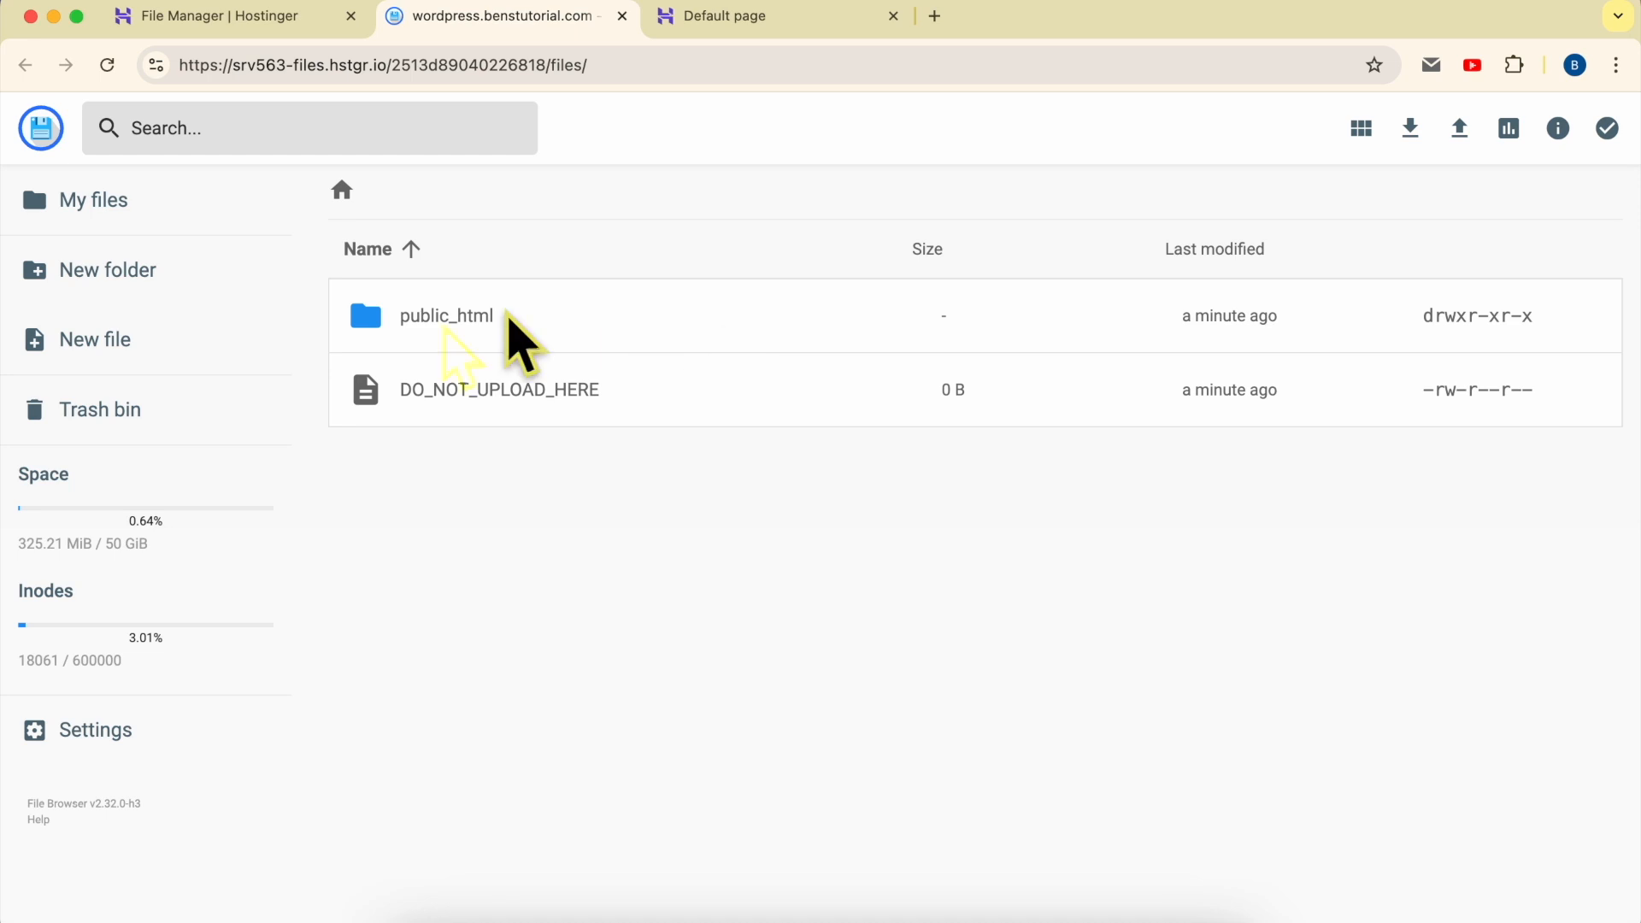
- Open the public_html folder and permanently delete default.php, skipping the trash bin
{"action": "double_click", "coordinate": [560, 323]}
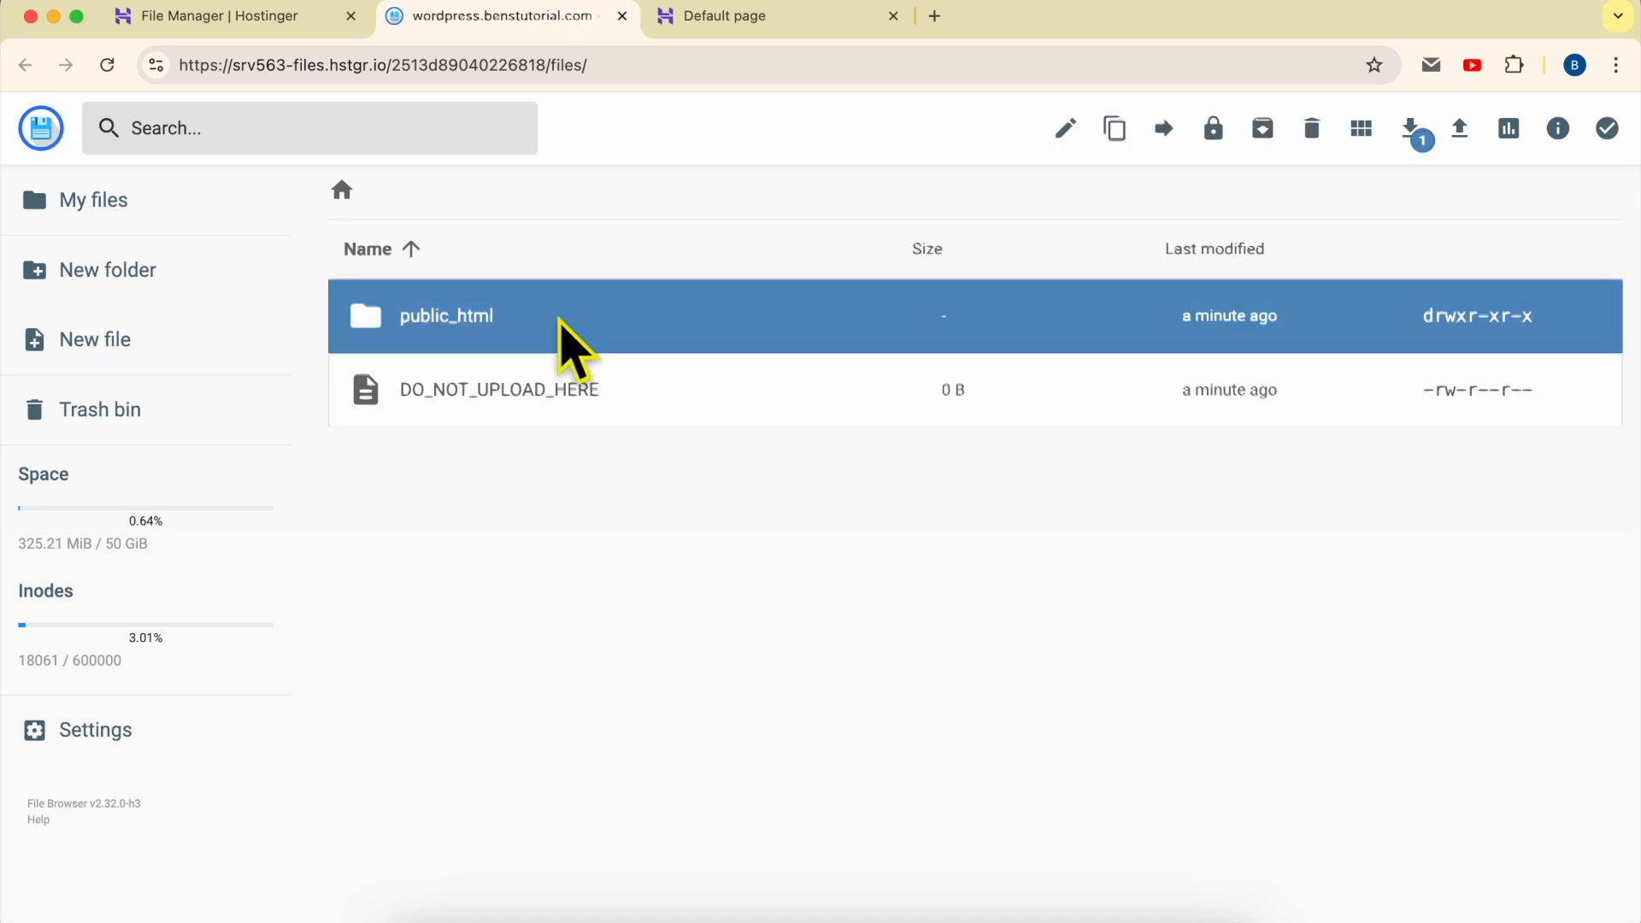
{"action": "left_click", "coordinate": [567, 318]}
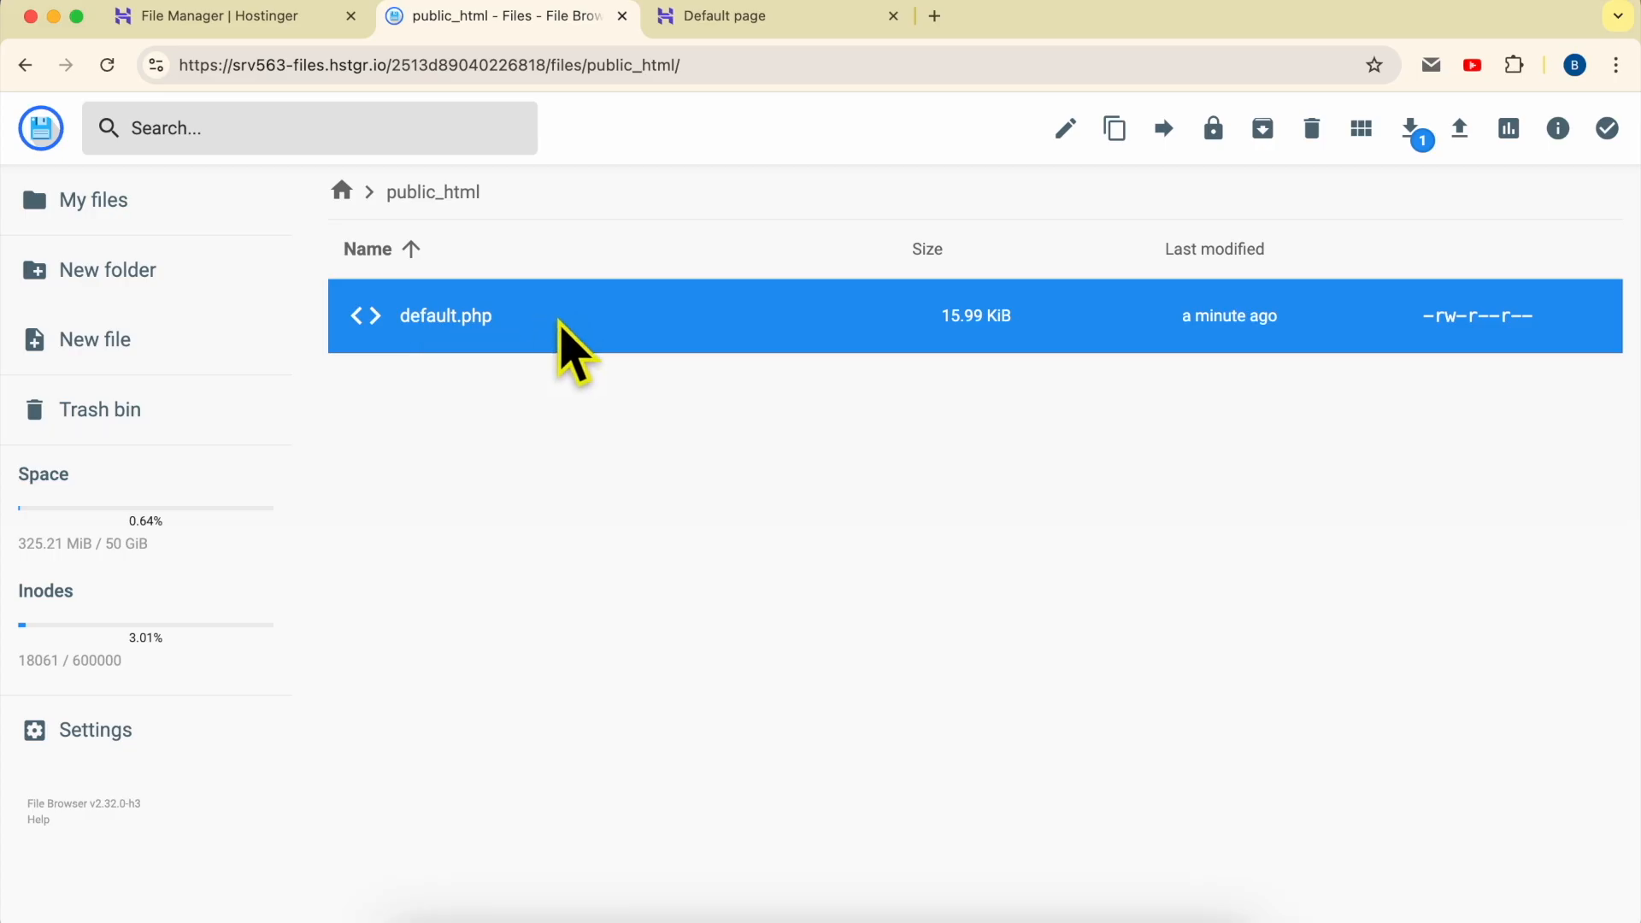
{"action": "right_click", "coordinate": [568, 346]}
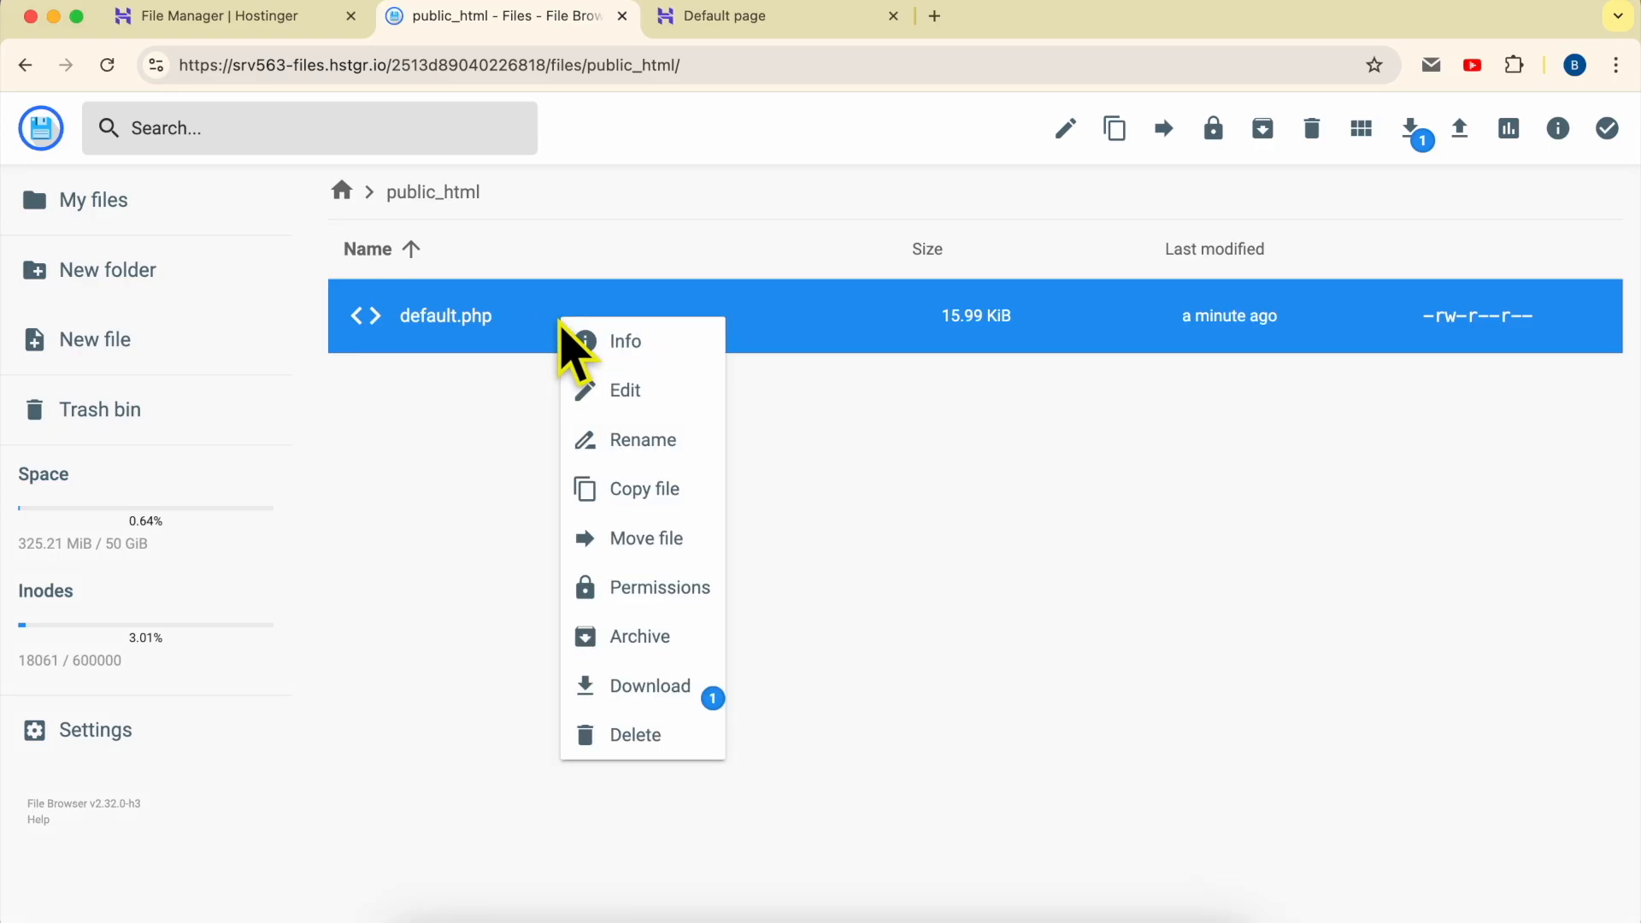
{"action": "left_click", "coordinate": [602, 742]}
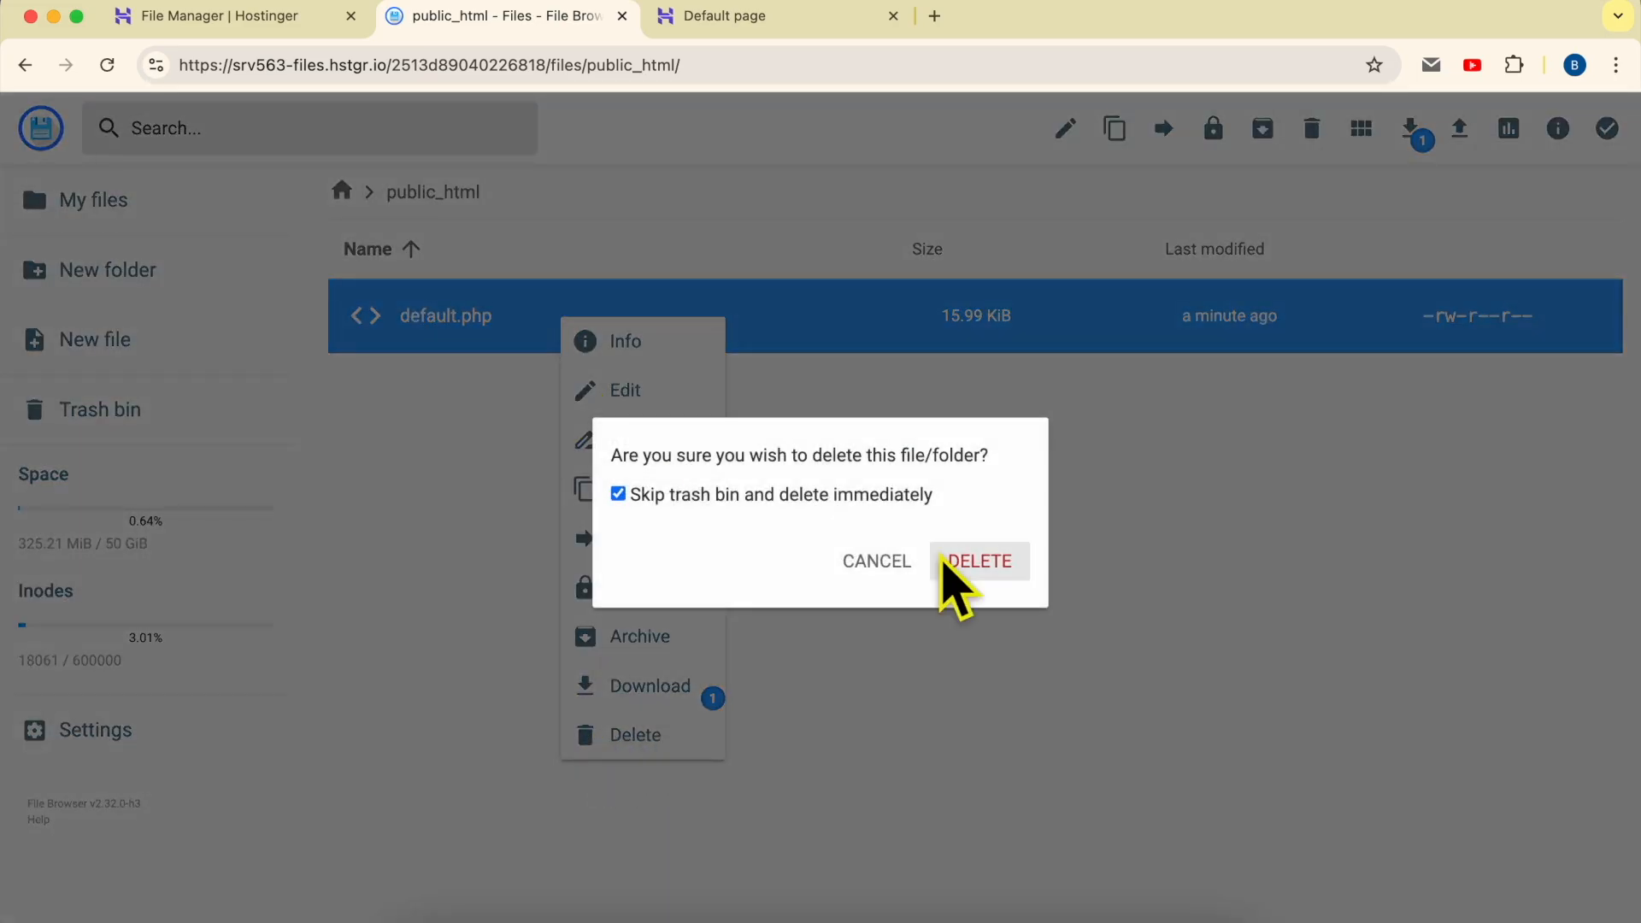
{"action": "left_click", "coordinate": [983, 564]}
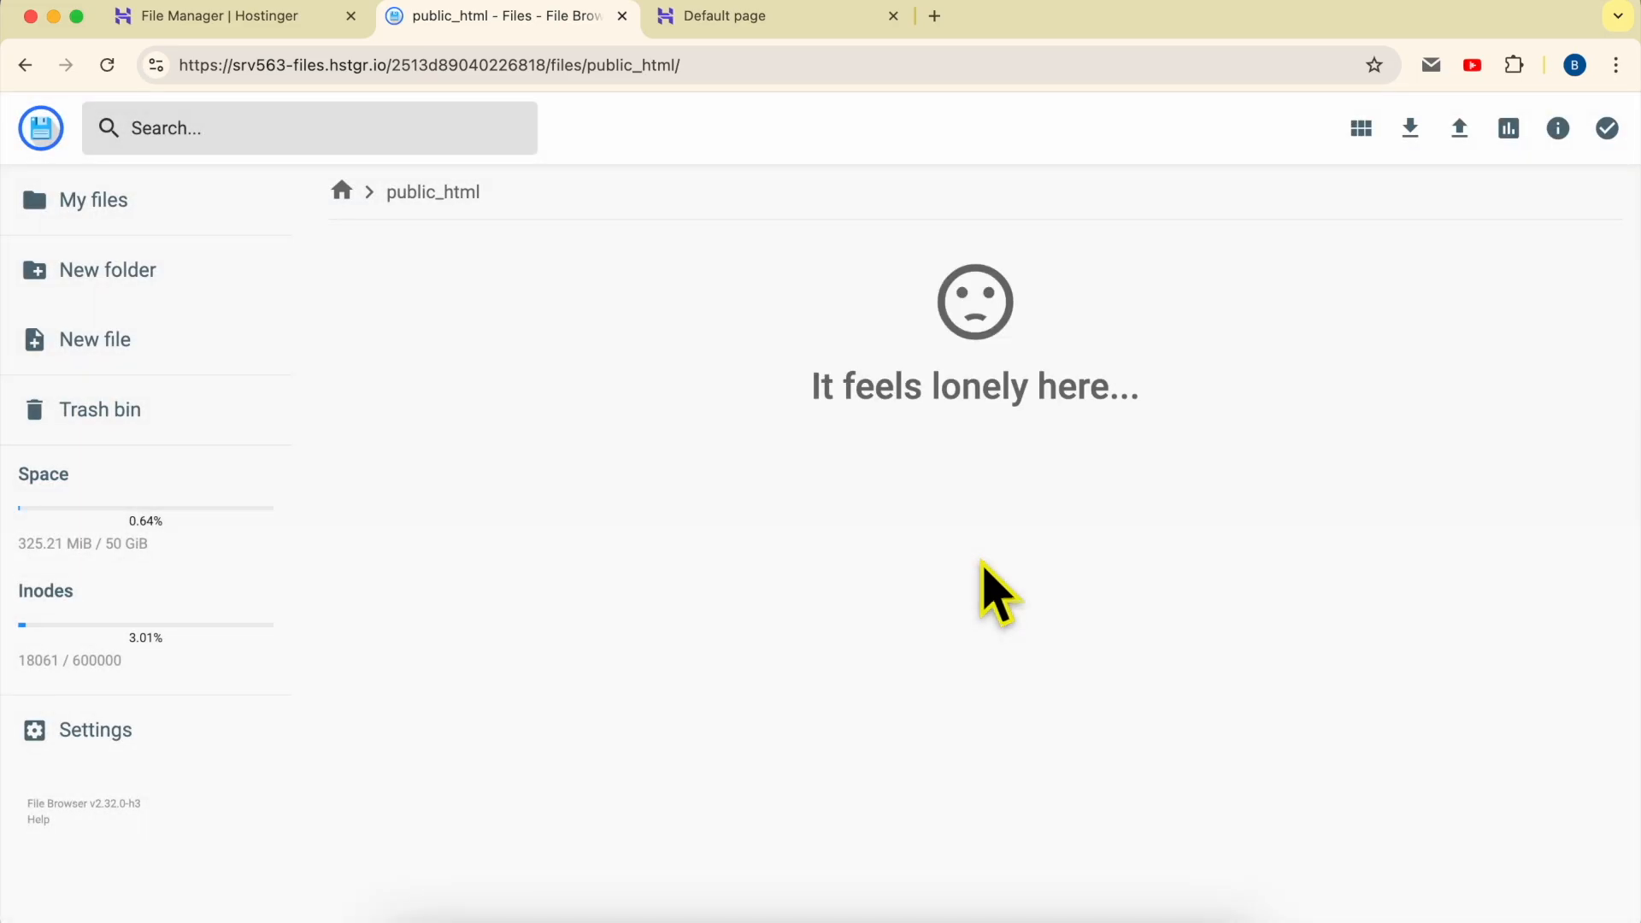
- Reload the live wordpress.benstutorial.com site to check how it loads with an empty public_html folder
{"action": "left_click", "coordinate": [763, 17]}
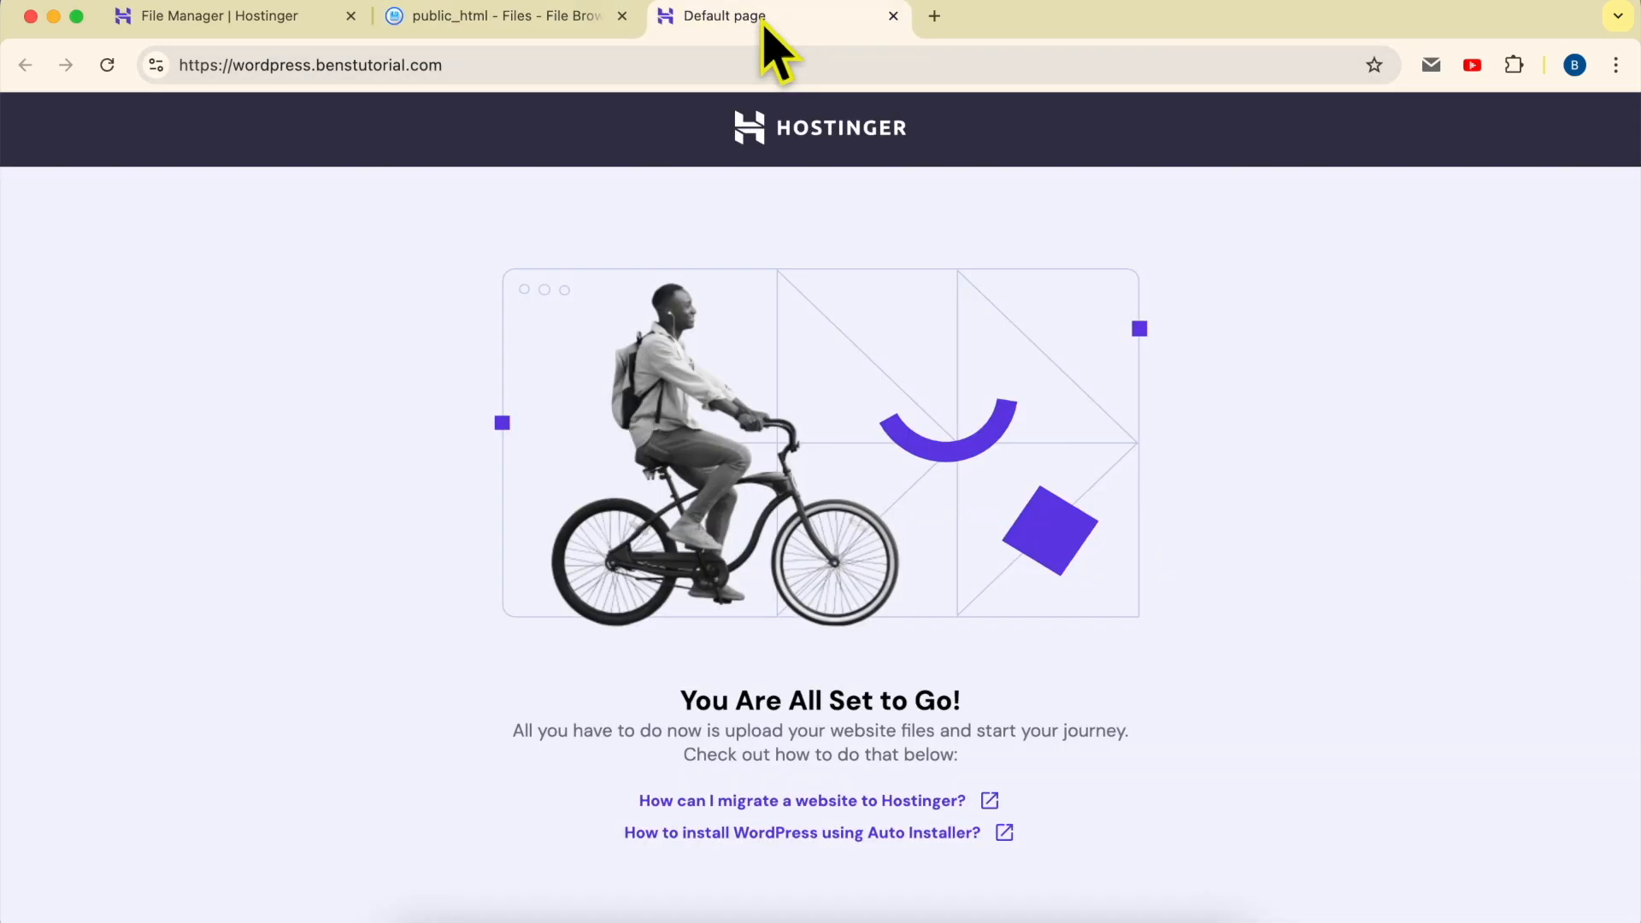
{"action": "left_click", "coordinate": [107, 65]}
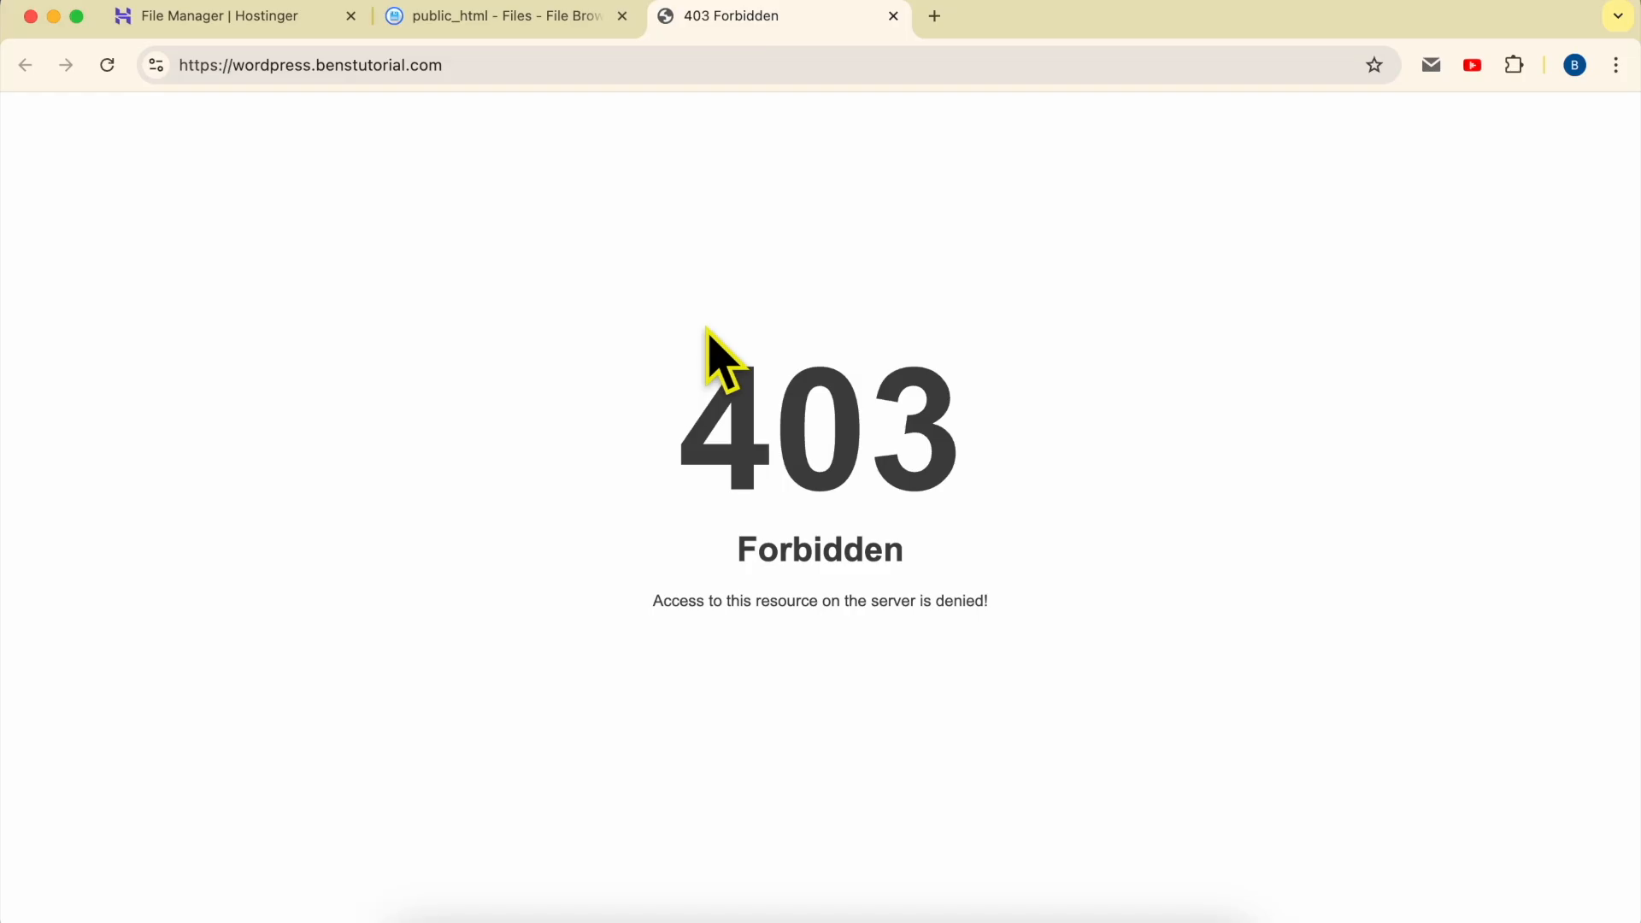
{"action": "left_click", "coordinate": [503, 31]}
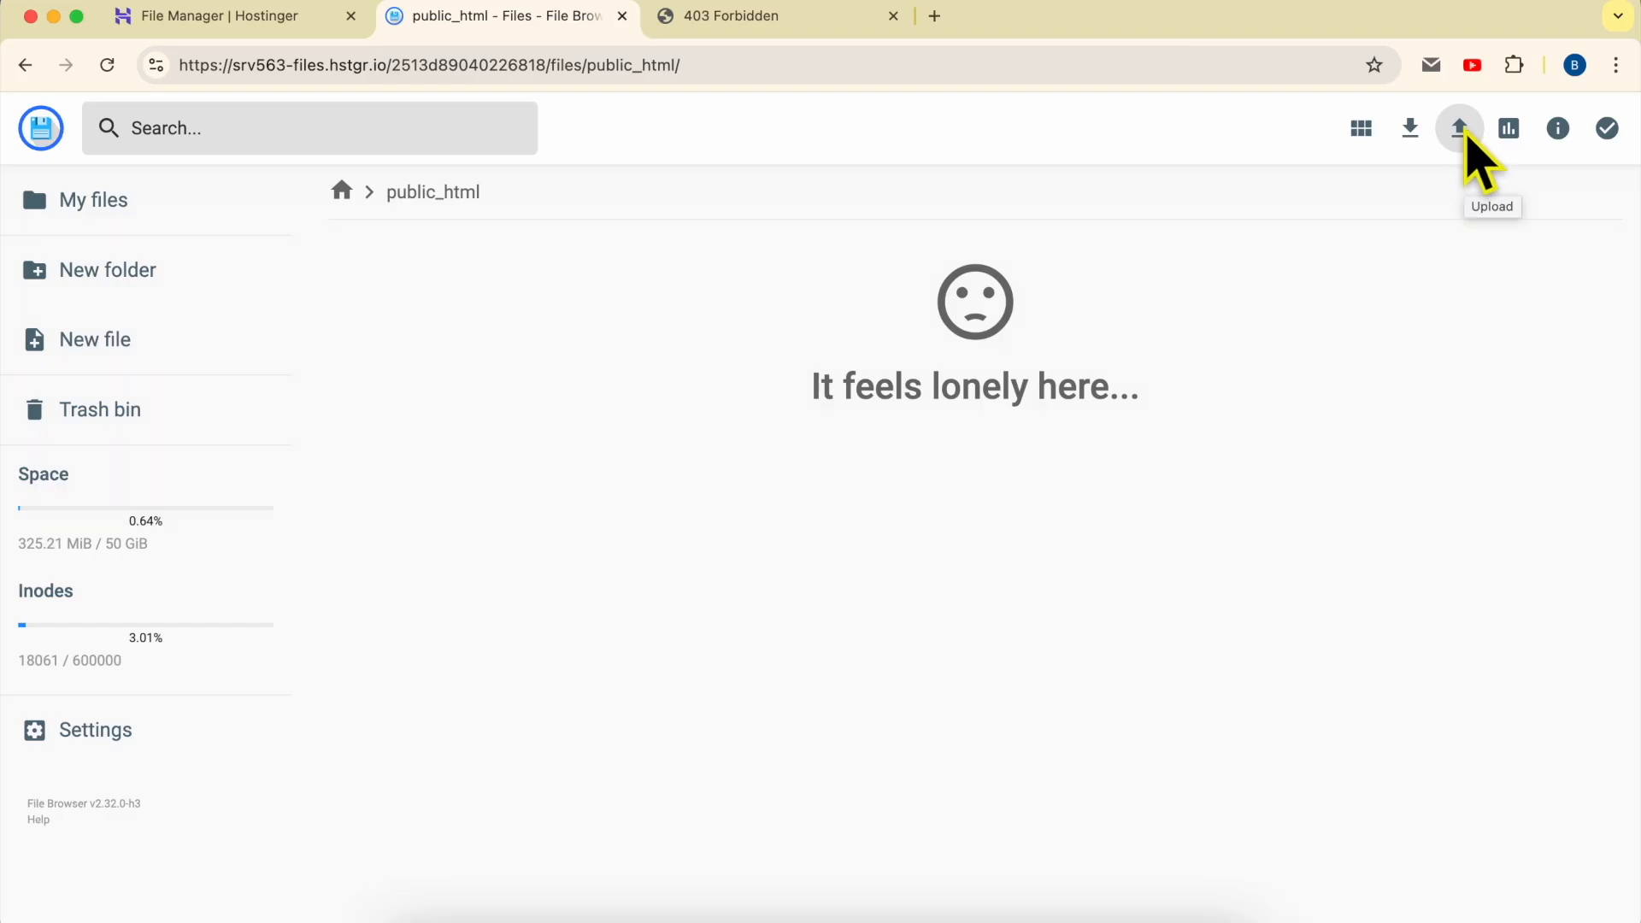
- Upload the index.html file from the Downloads folder into public_html
{"action": "left_click", "coordinate": [1460, 128]}
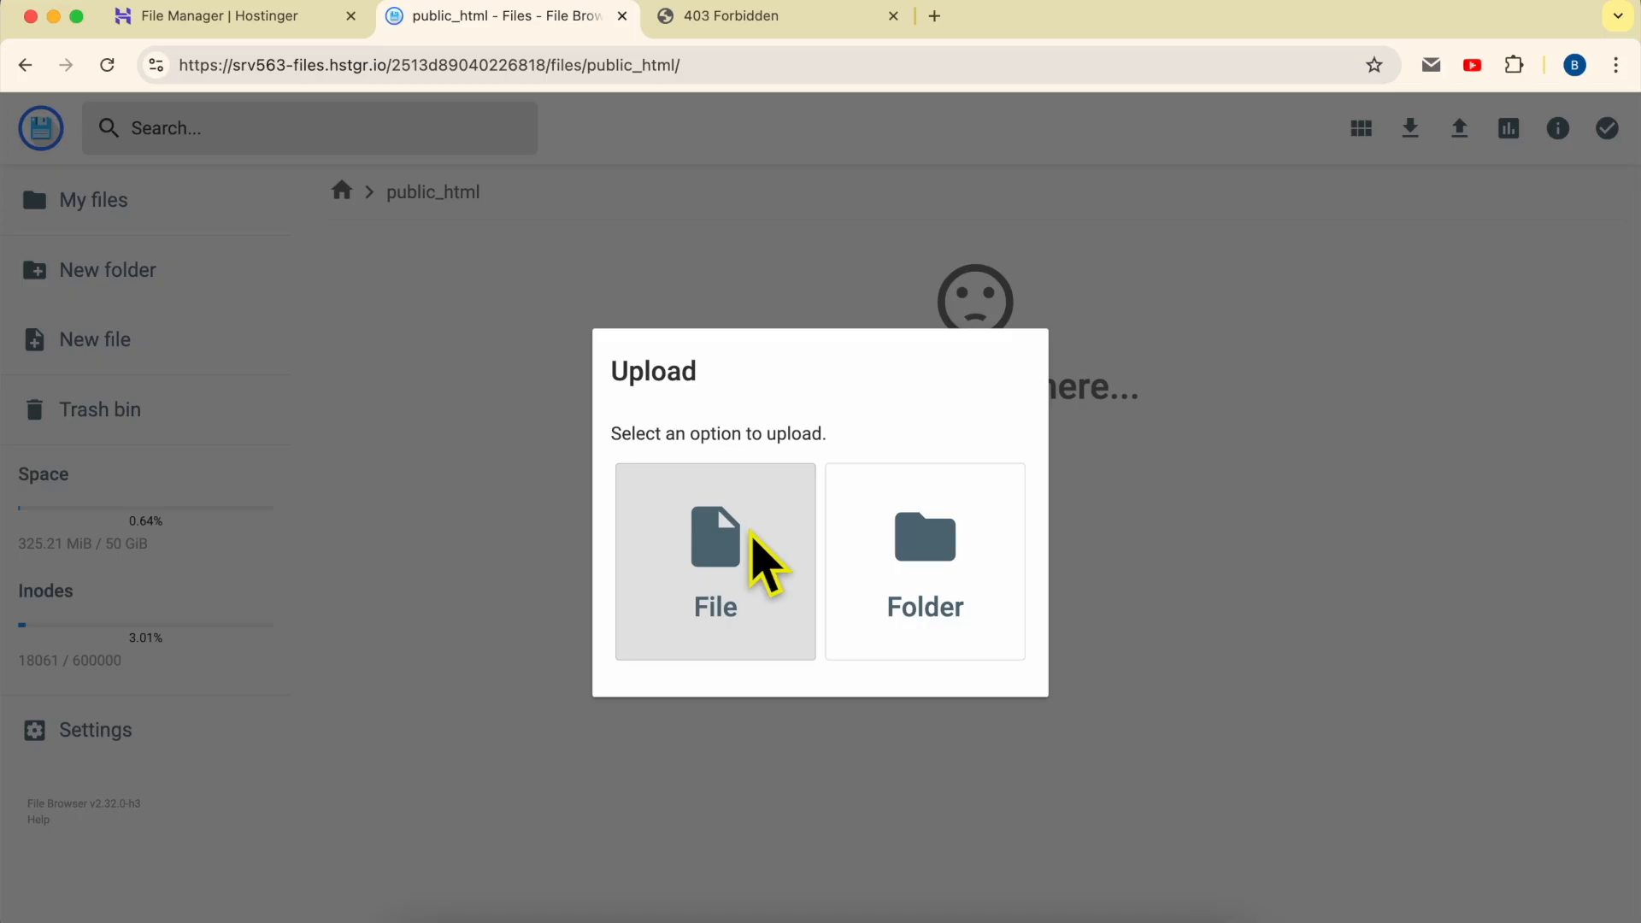
{"action": "left_click", "coordinate": [723, 528]}
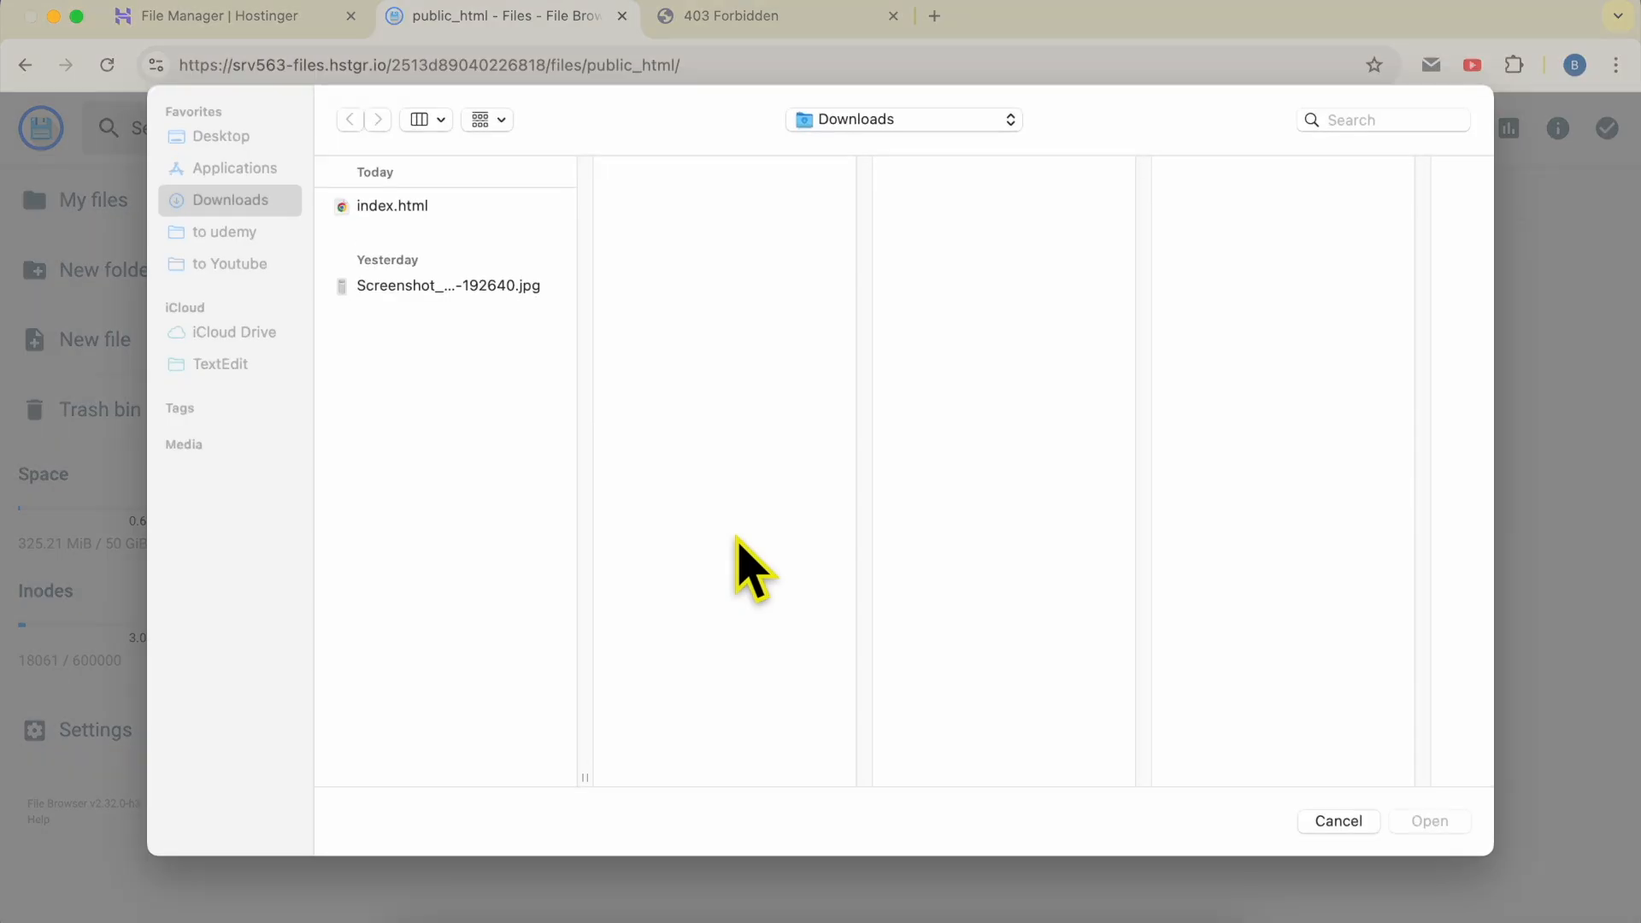
{"action": "left_click", "coordinate": [478, 210]}
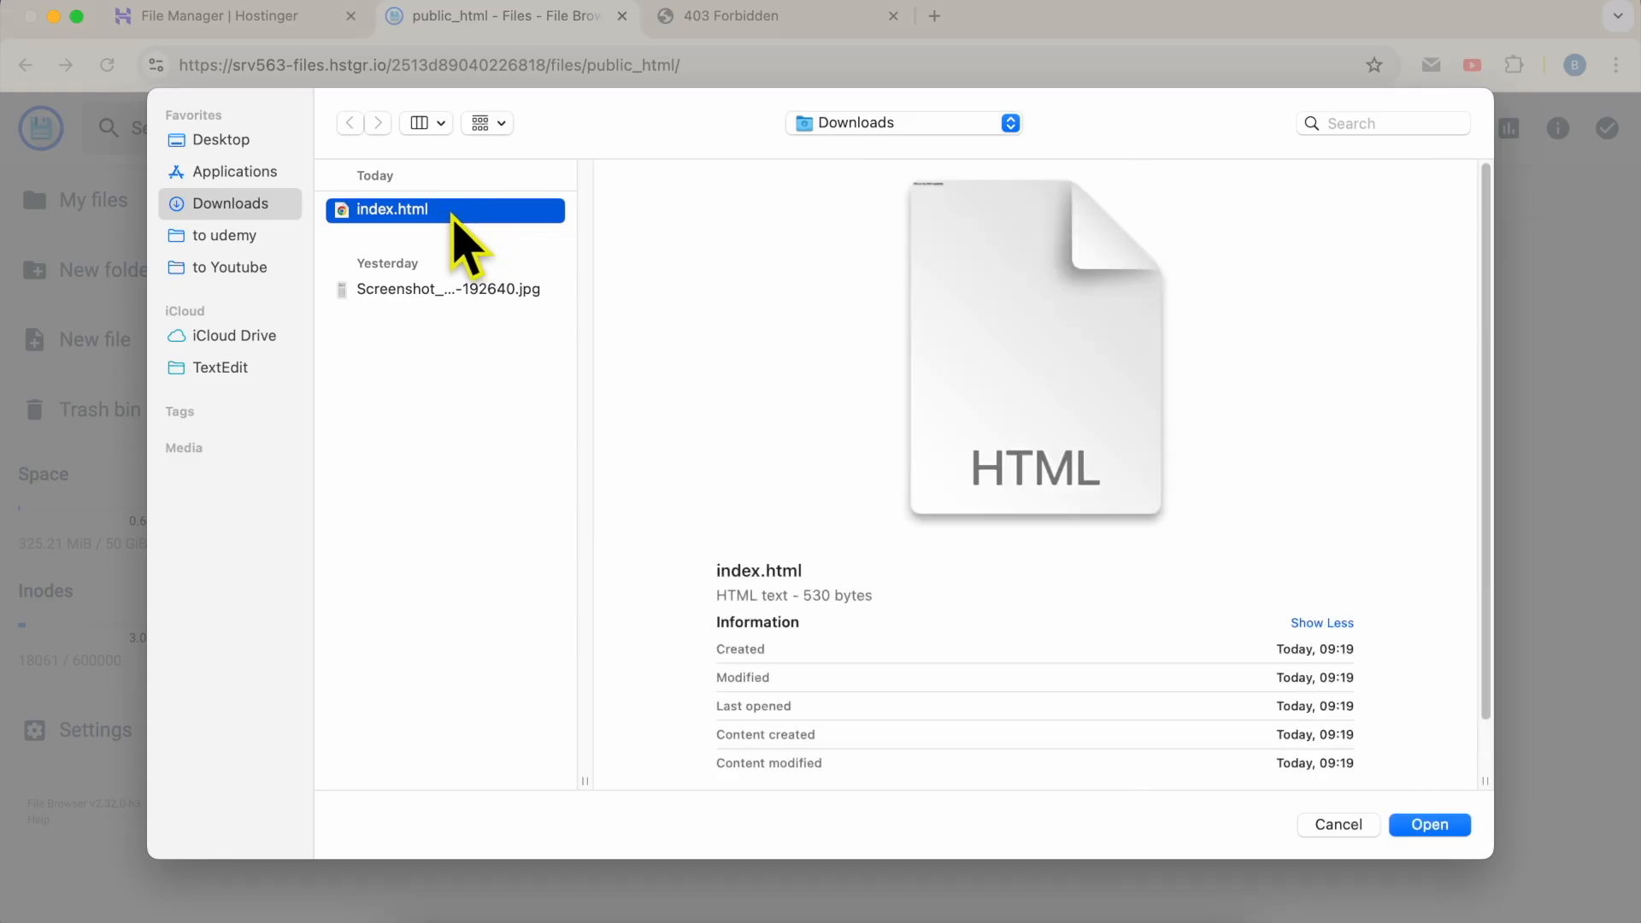
{"action": "double_click", "coordinate": [453, 219]}
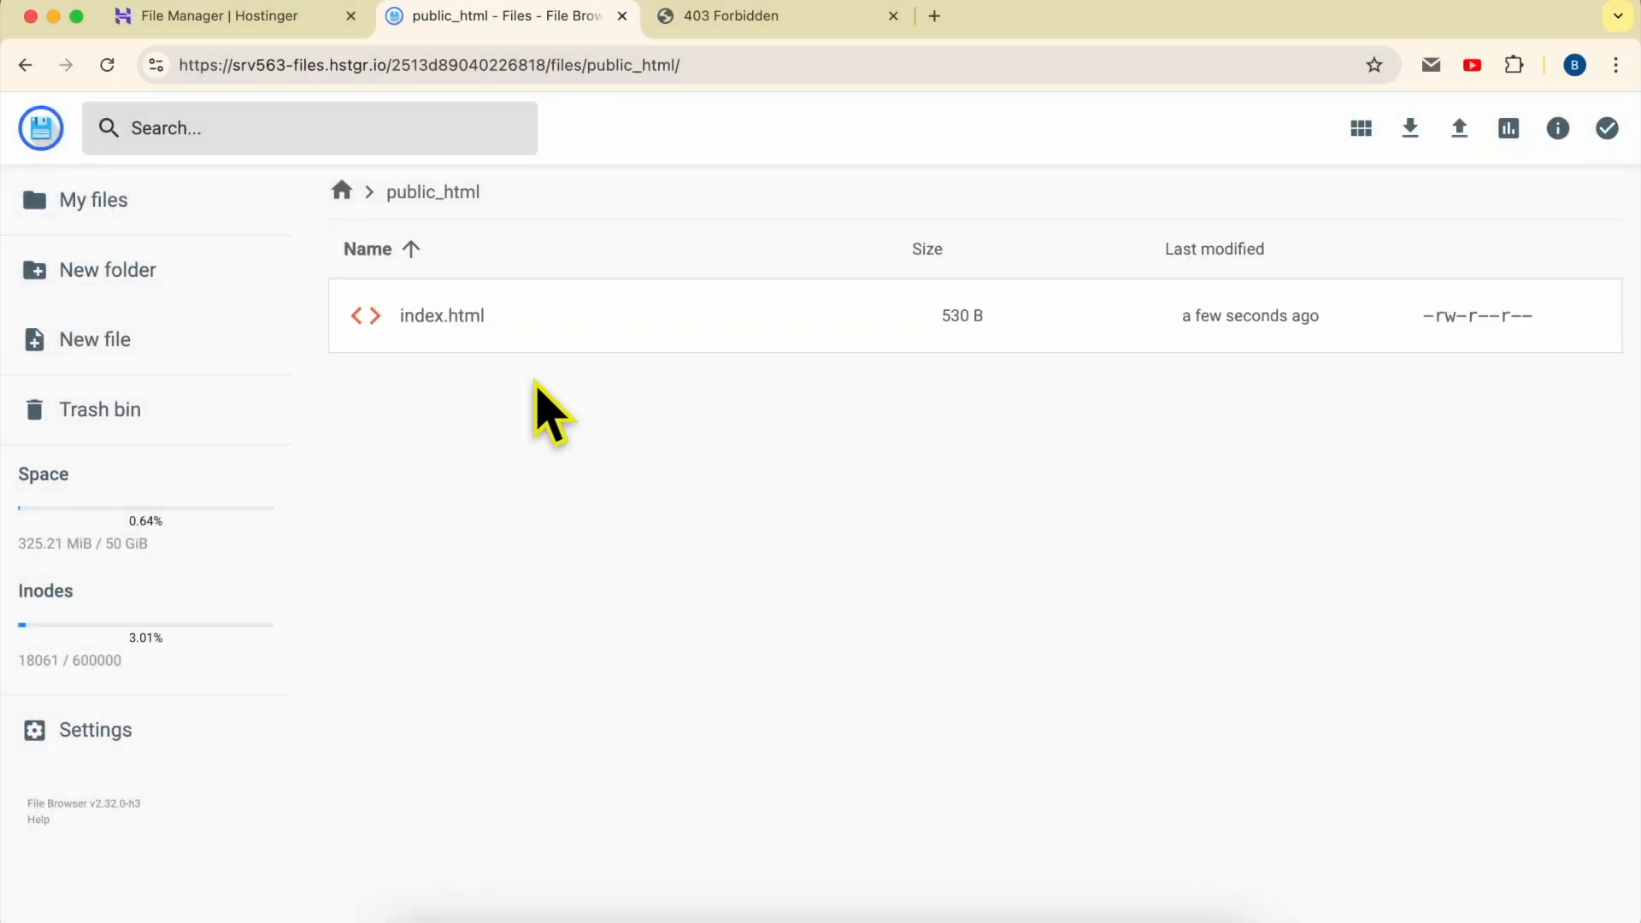
- View the live wordpress.benstutorial.com page and compare its text with the index.html file in public_html
{"action": "left_click", "coordinate": [704, 26]}
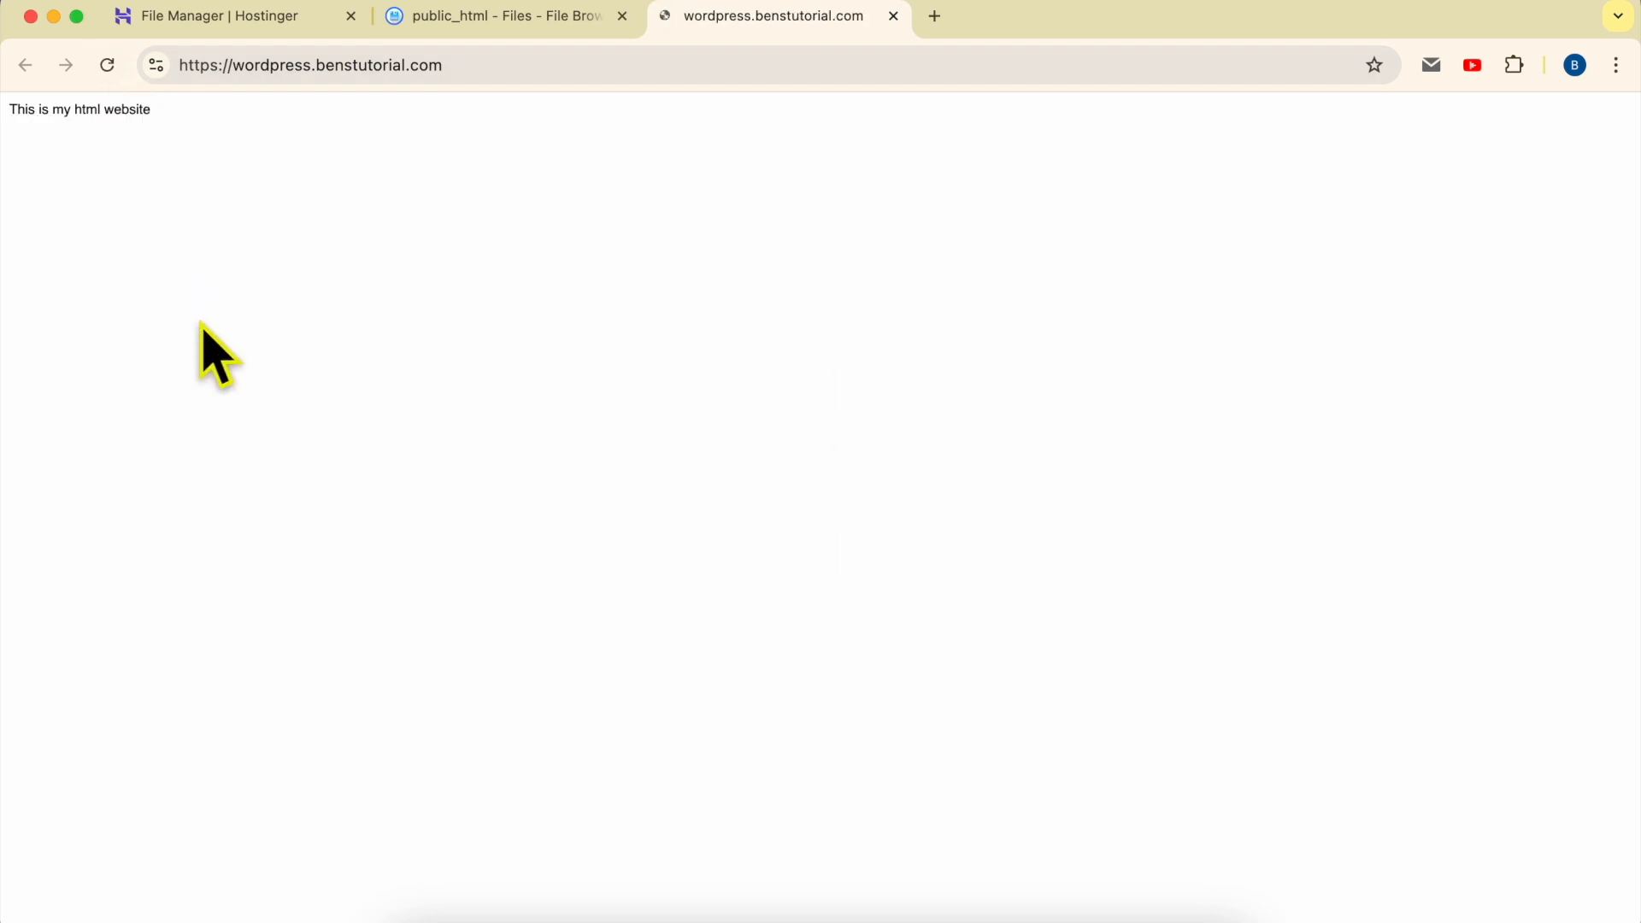
{"action": "left_click_drag", "start_coordinate": [3, 140], "coordinate": [8, 120]}
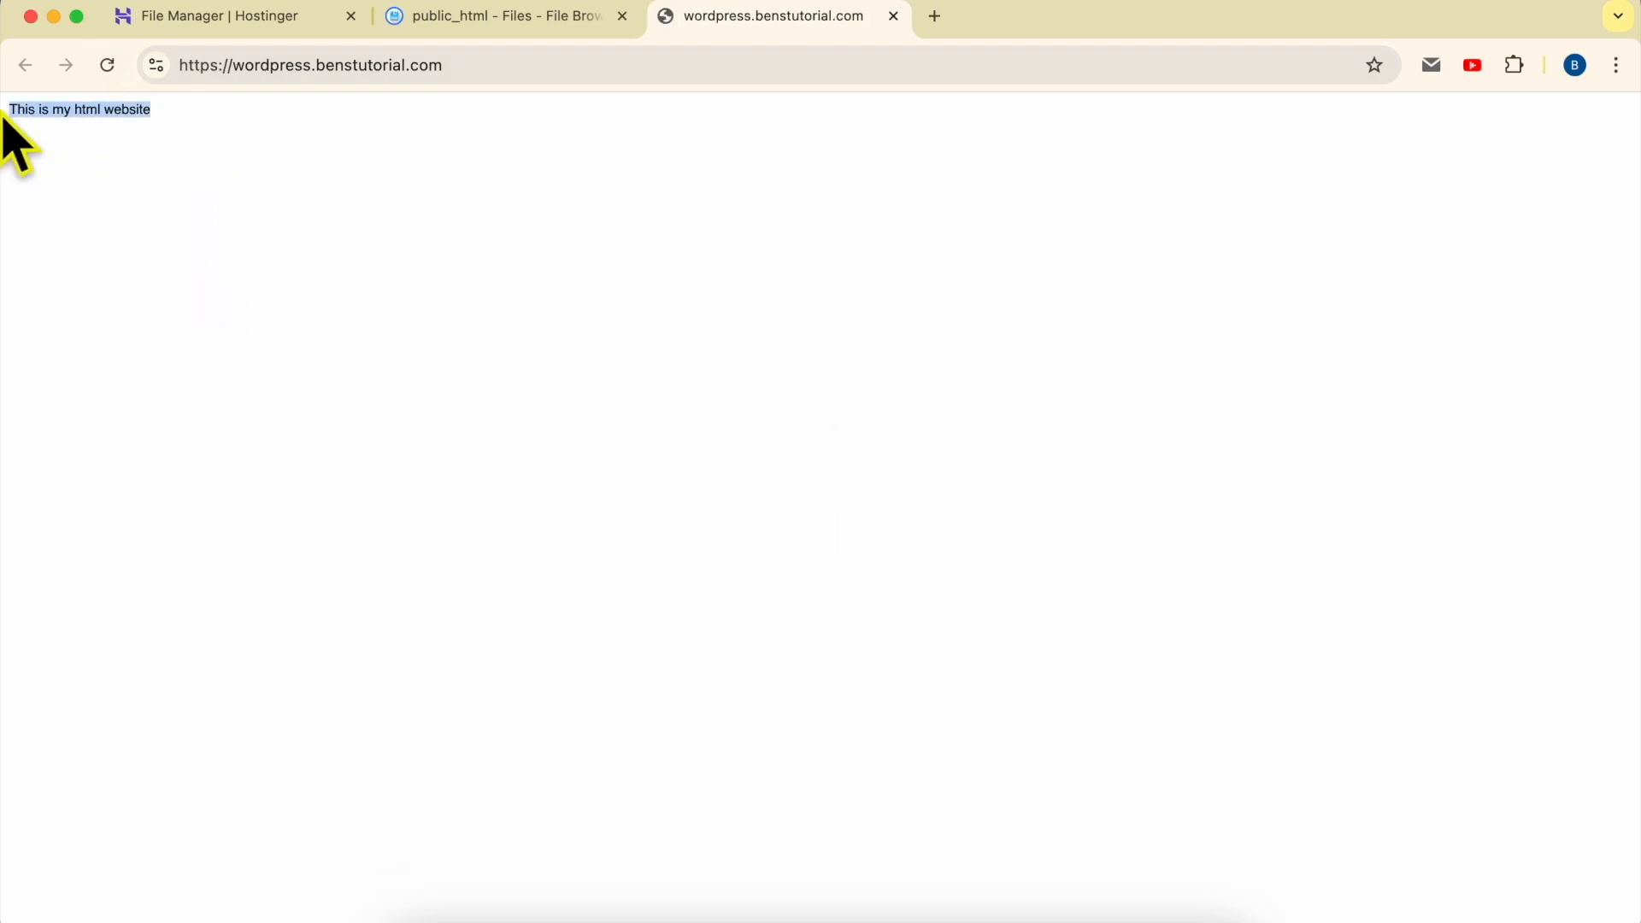
{"action": "left_click", "coordinate": [517, 21]}
{"action": "left_click", "coordinate": [505, 338]}
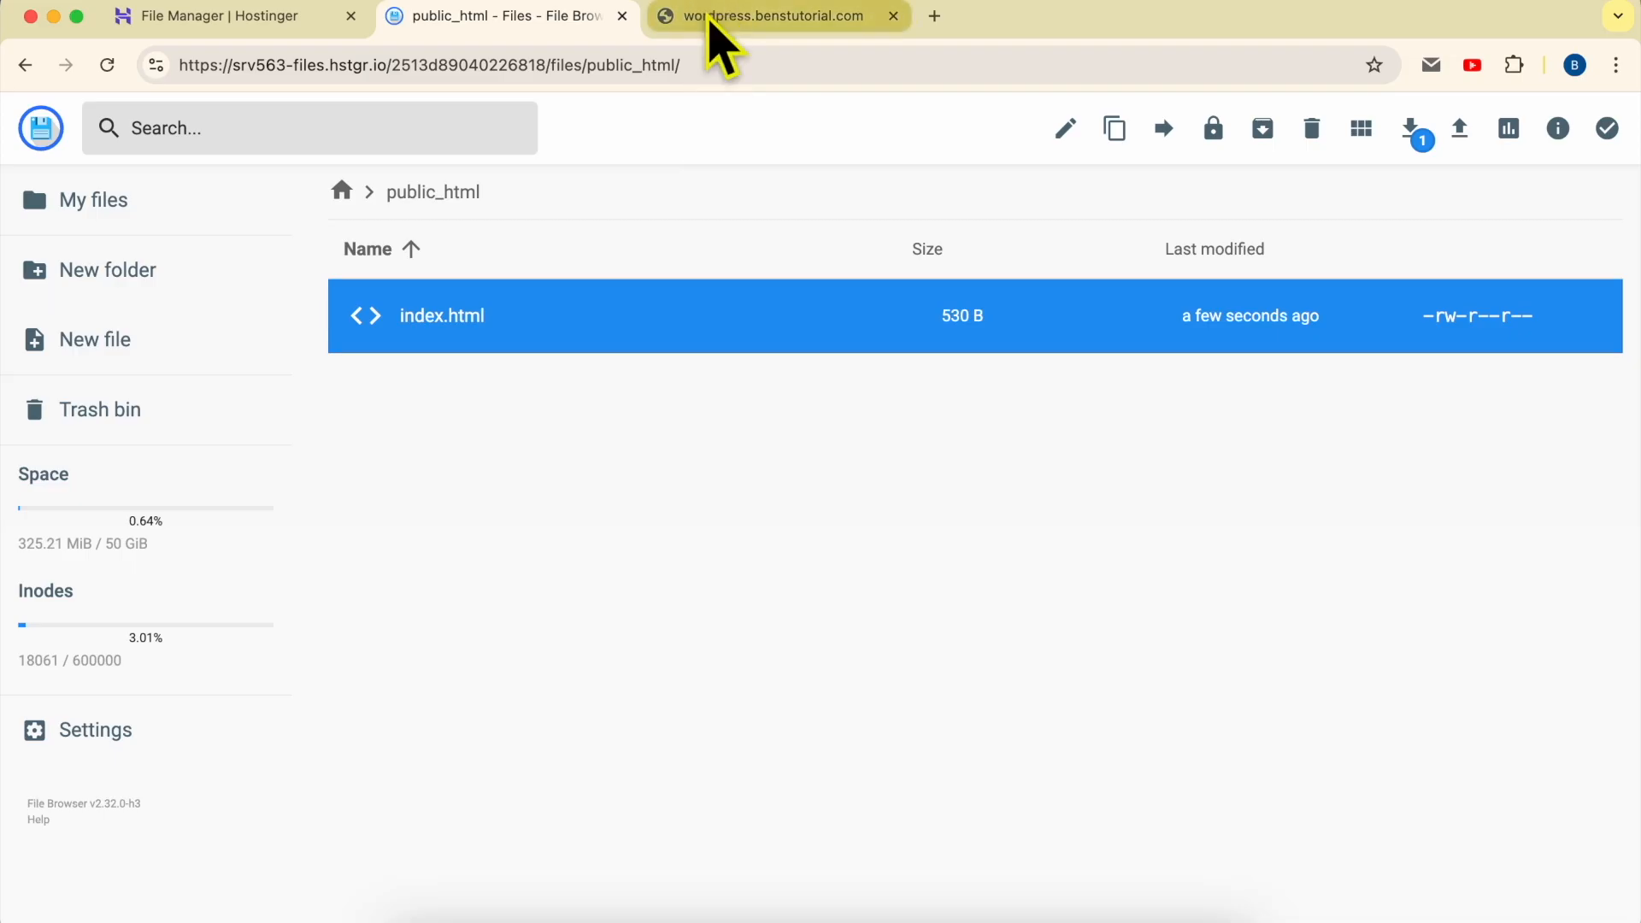
{"action": "left_click", "coordinate": [710, 19]}
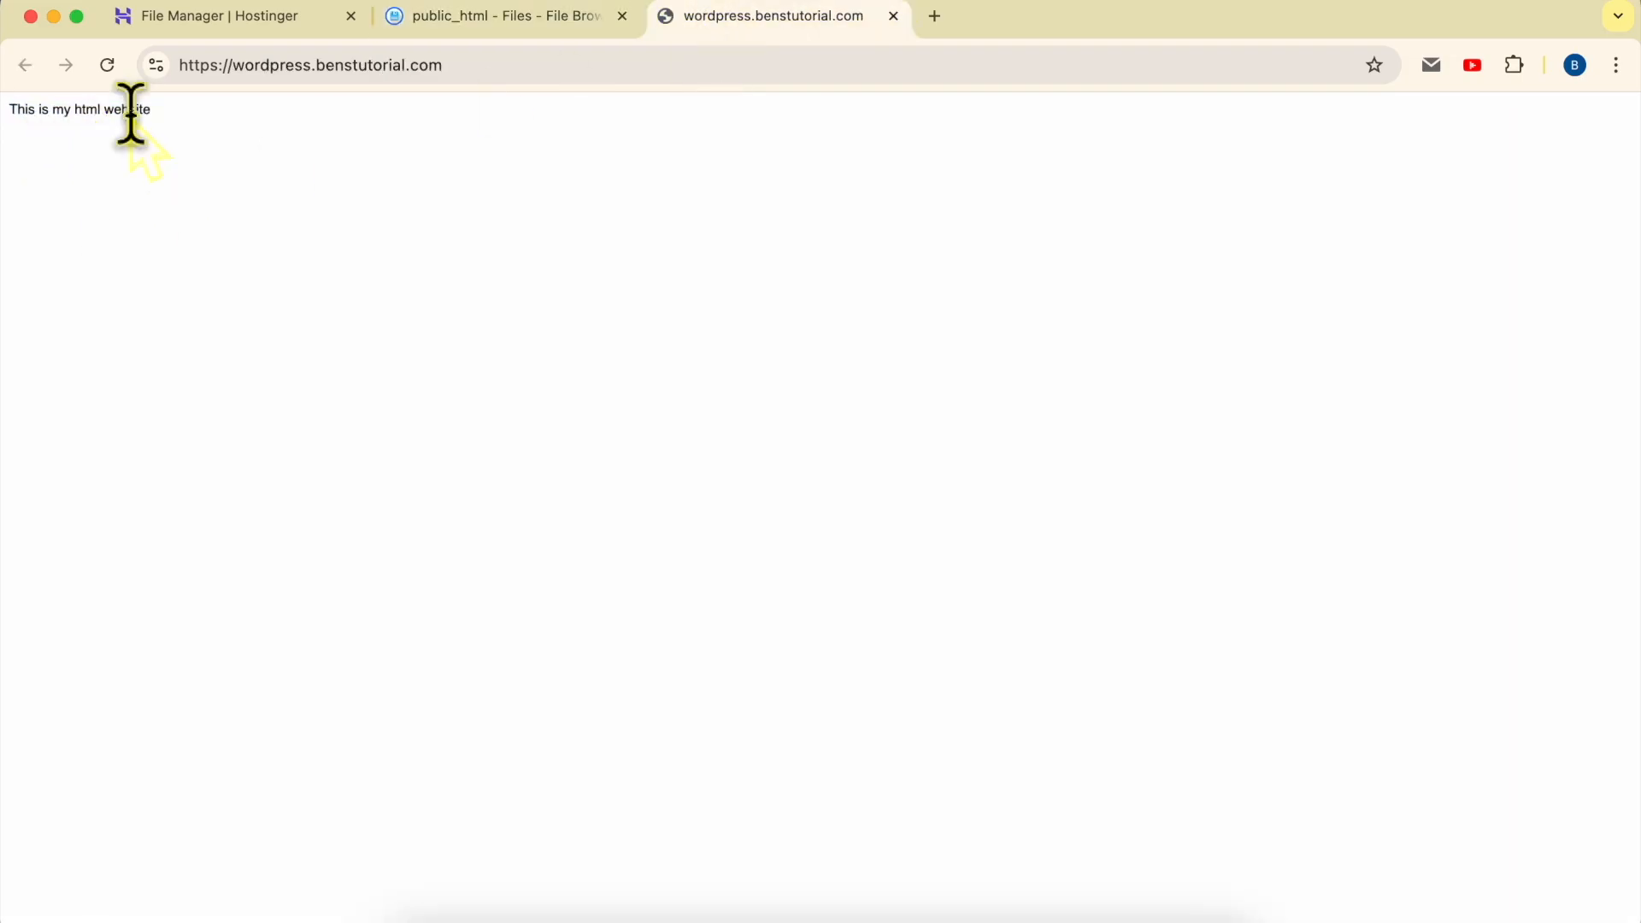
{"action": "left_click", "coordinate": [523, 28]}
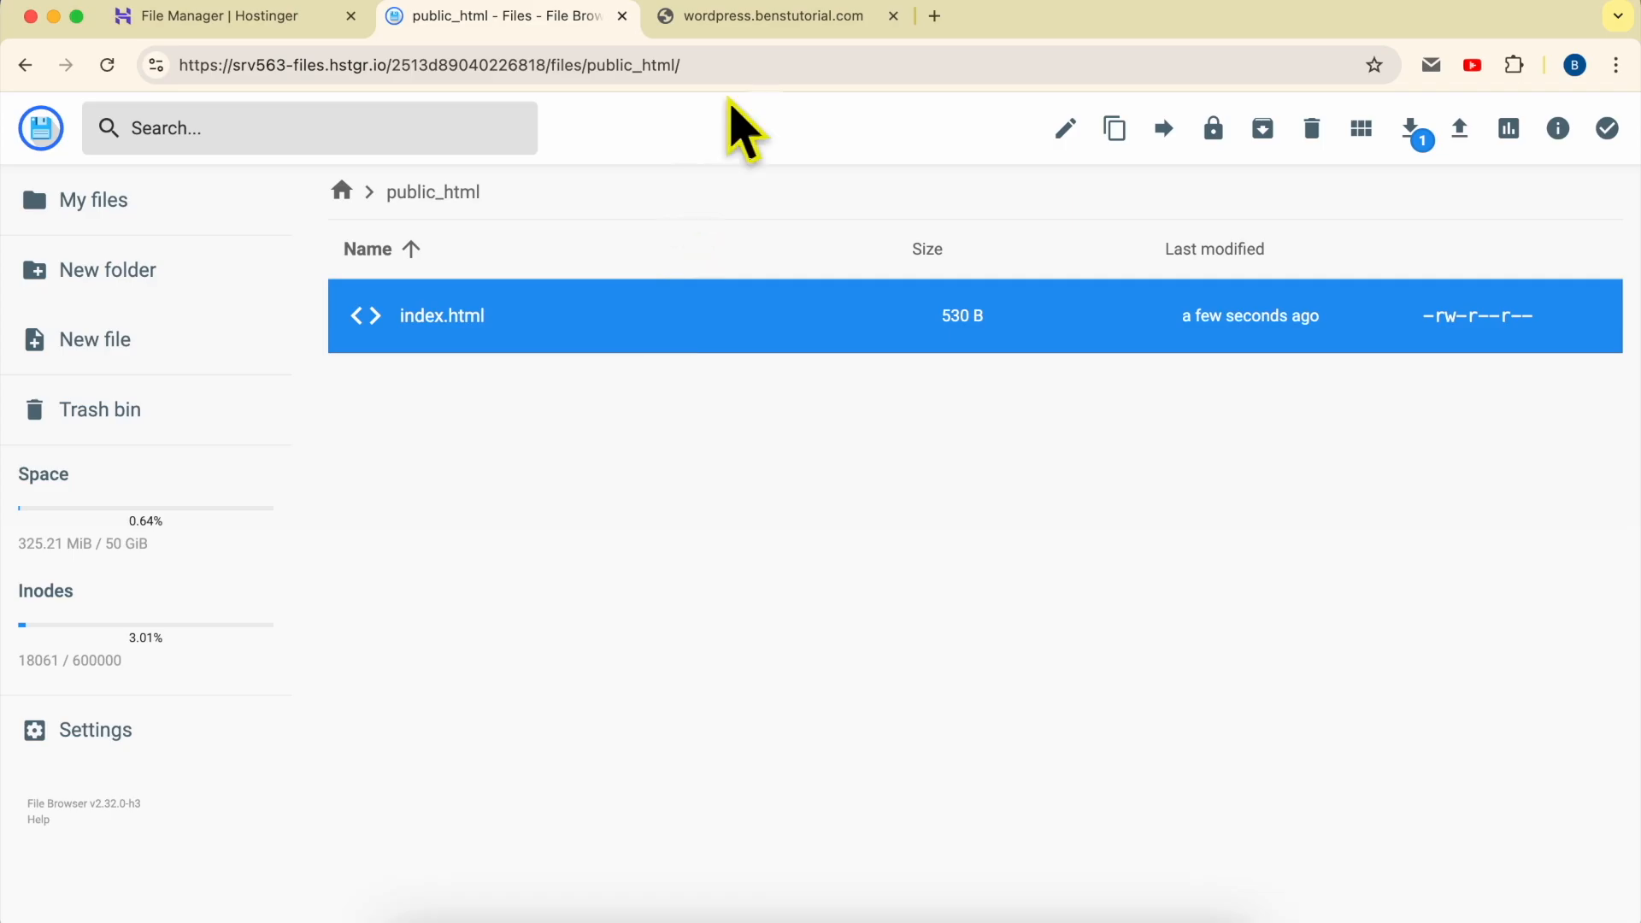
{"action": "left_click", "coordinate": [763, 24]}
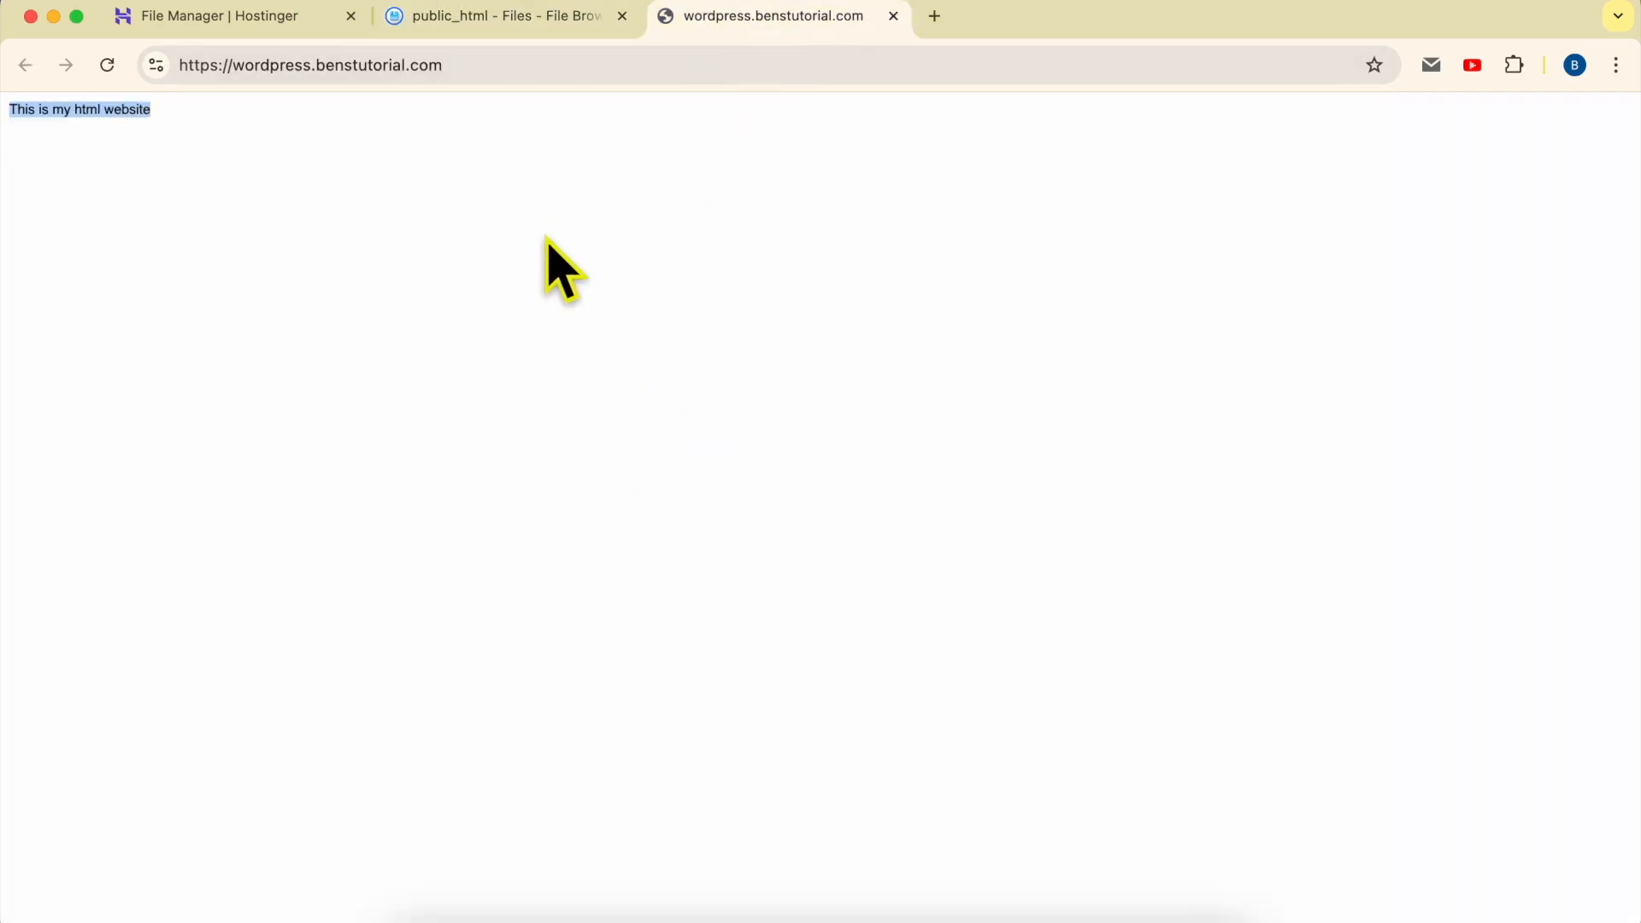
- Permanently delete index.html from public_html, skipping the trash bin
{"action": "left_click", "coordinate": [500, 26]}
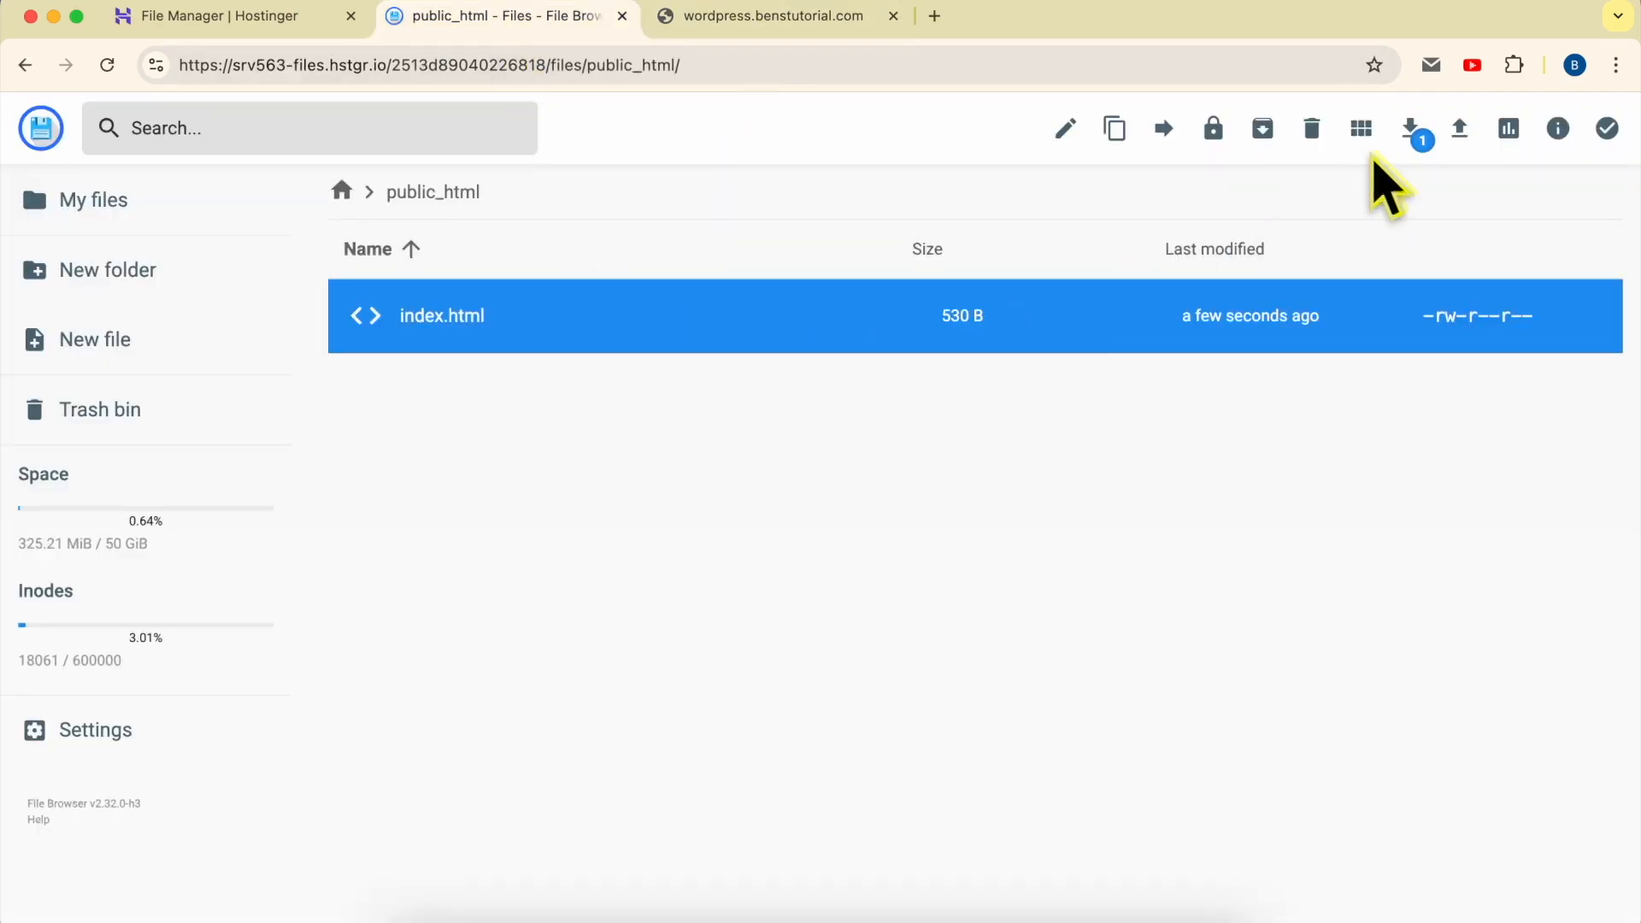
{"action": "left_click", "coordinate": [1312, 130]}
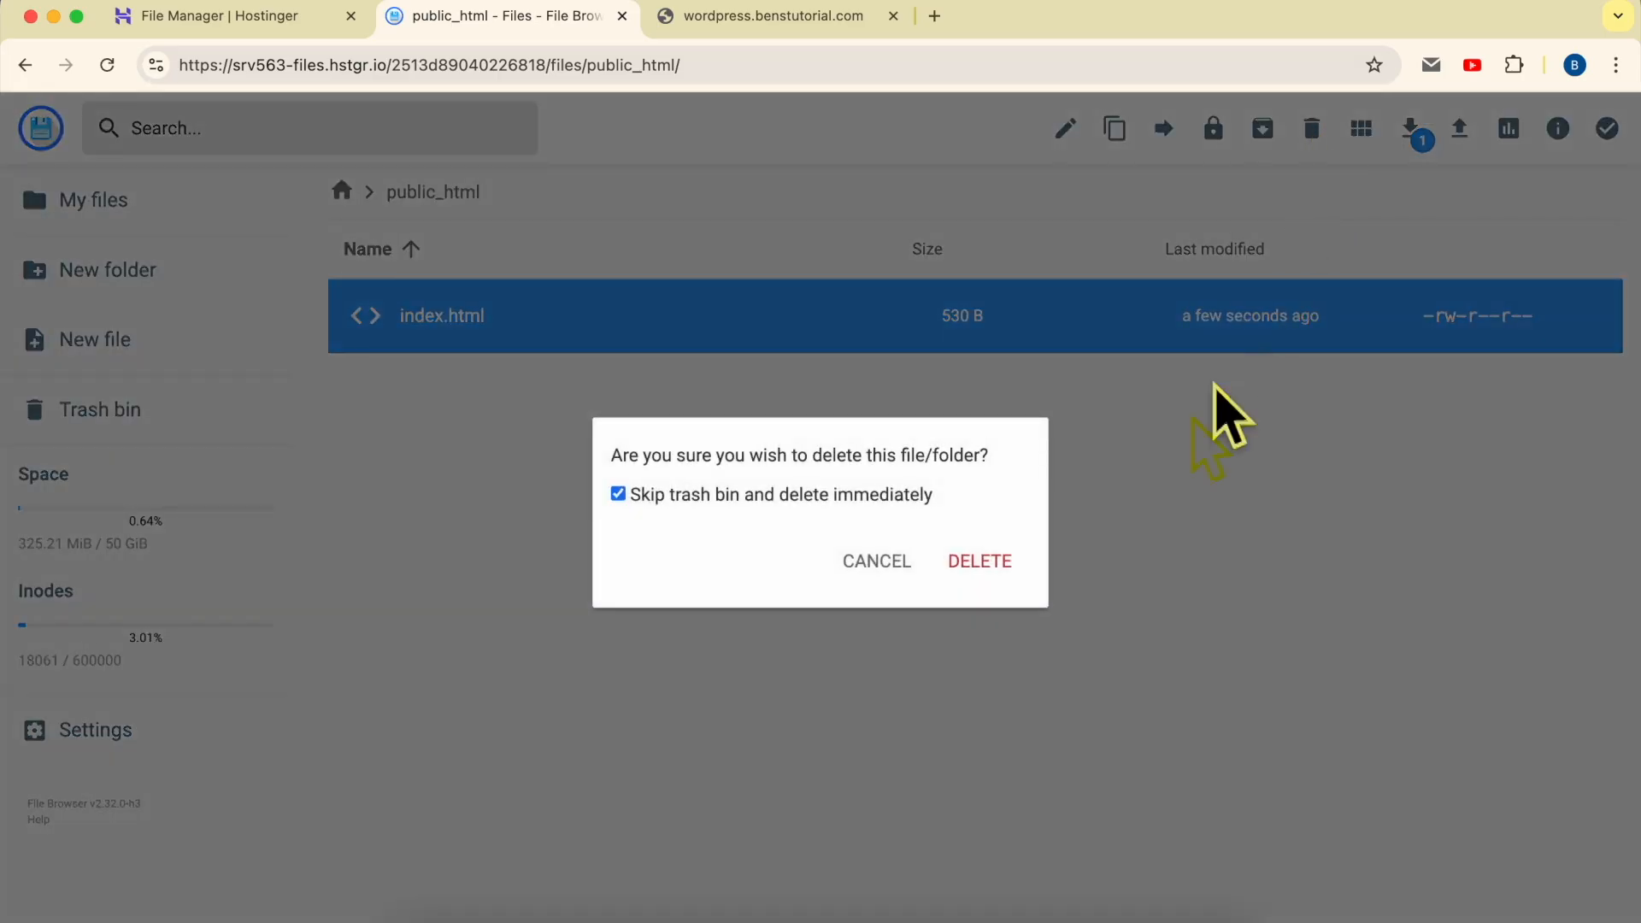
{"action": "left_click", "coordinate": [983, 564]}
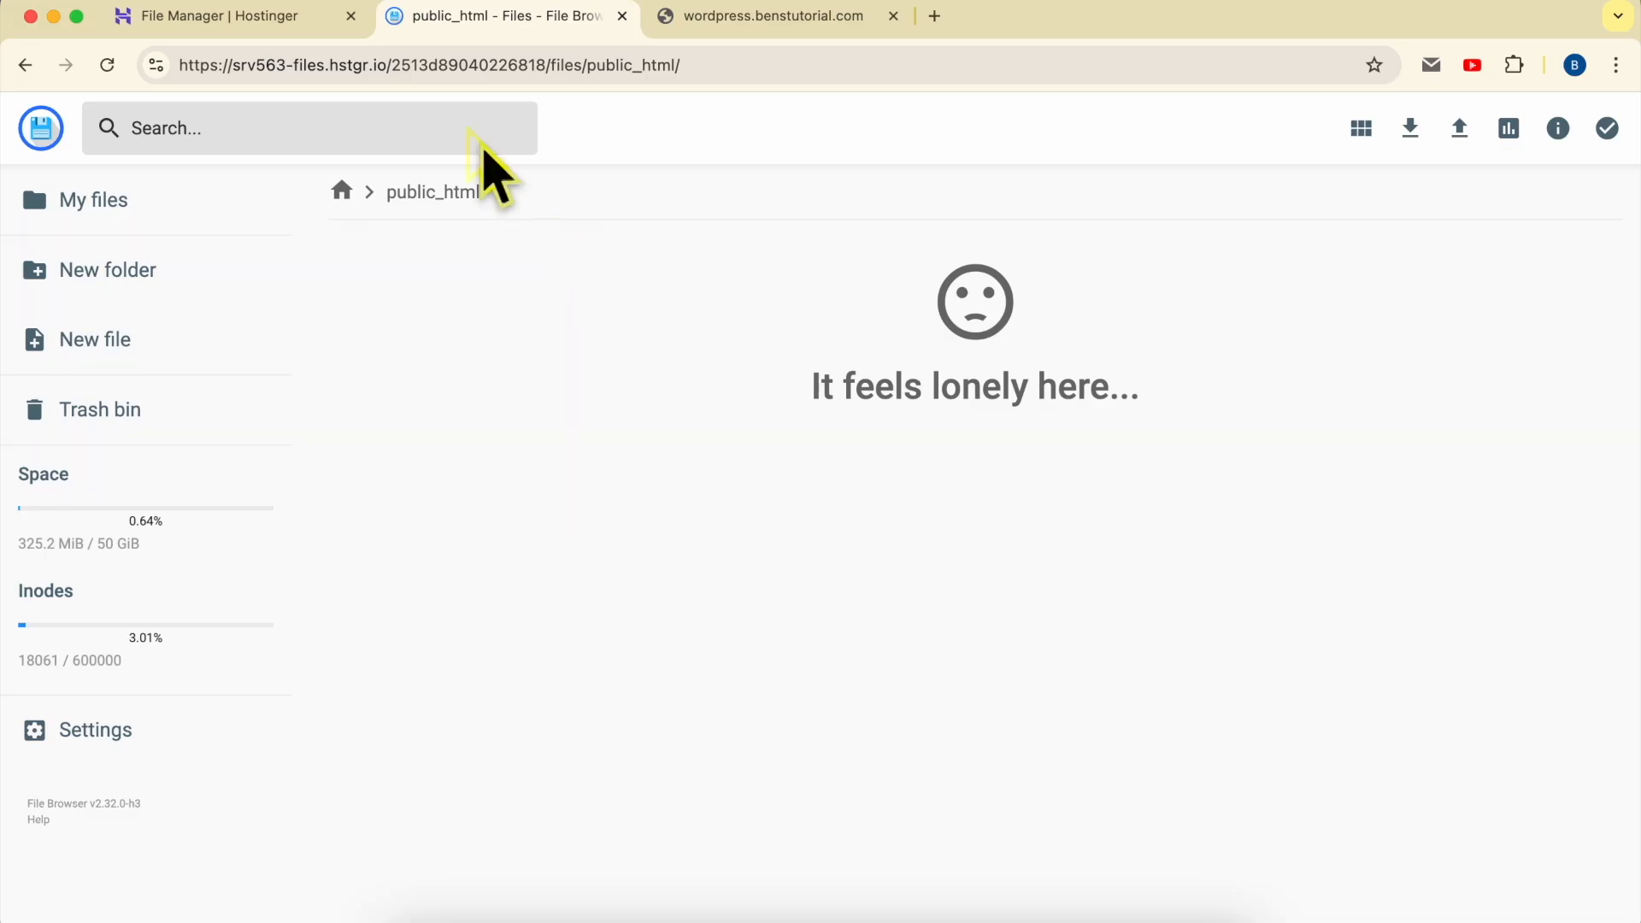
- Open the Auto Installer for wordpress.benstutorial.com in Hostinger's hPanel and choose WordPress as the application to install
{"action": "left_click", "coordinate": [282, 26]}
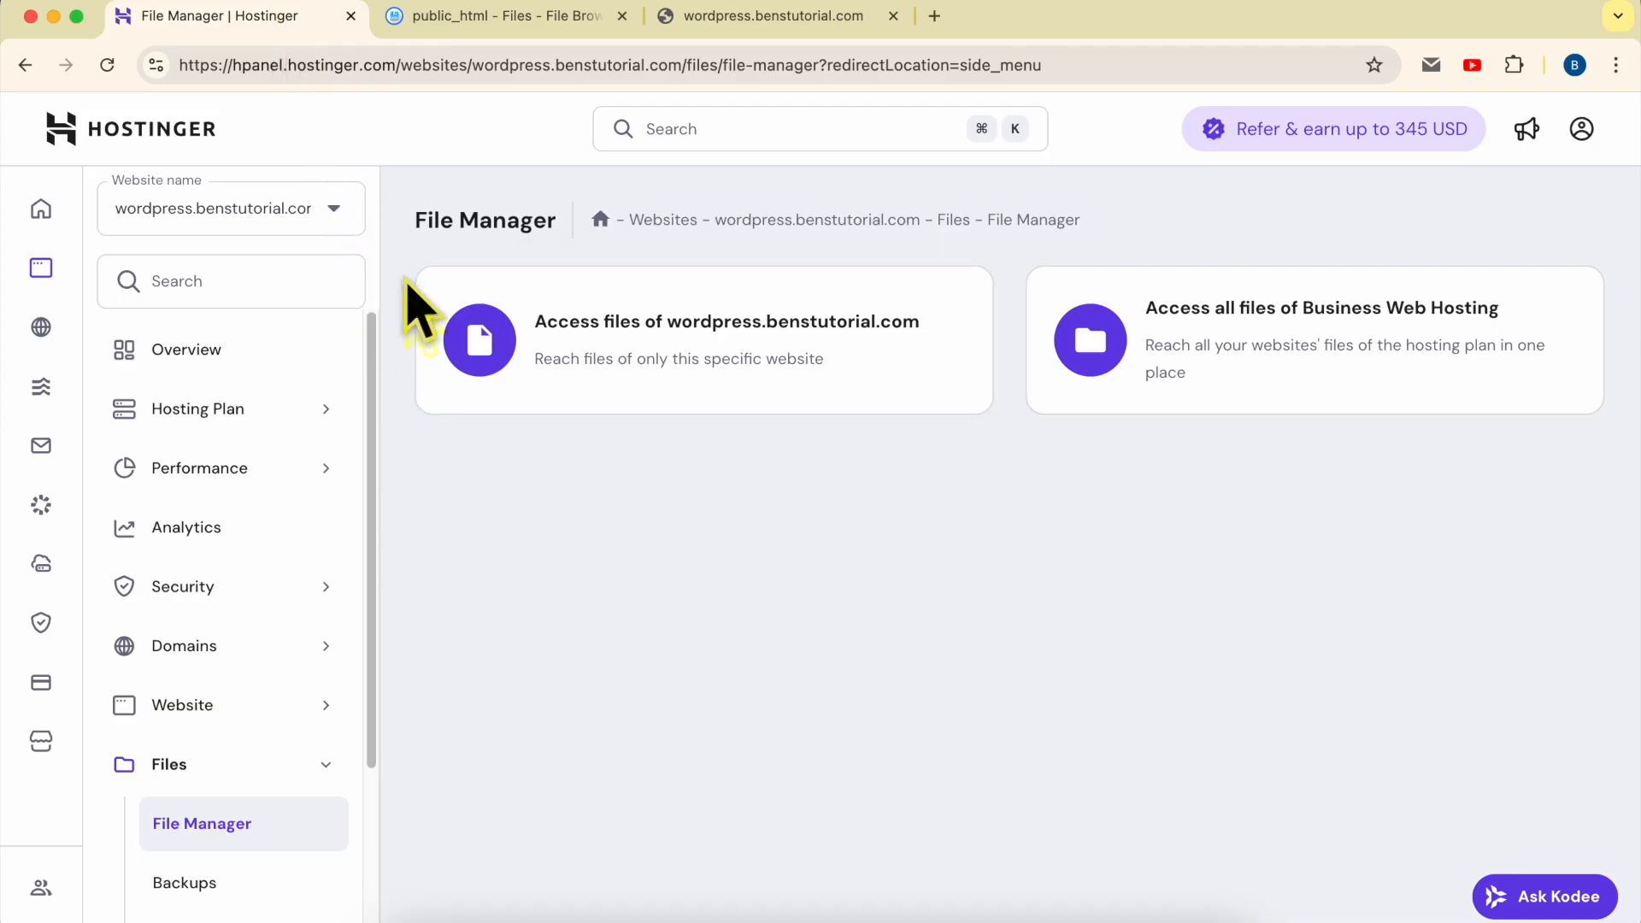
{"action": "left_click", "coordinate": [207, 723]}
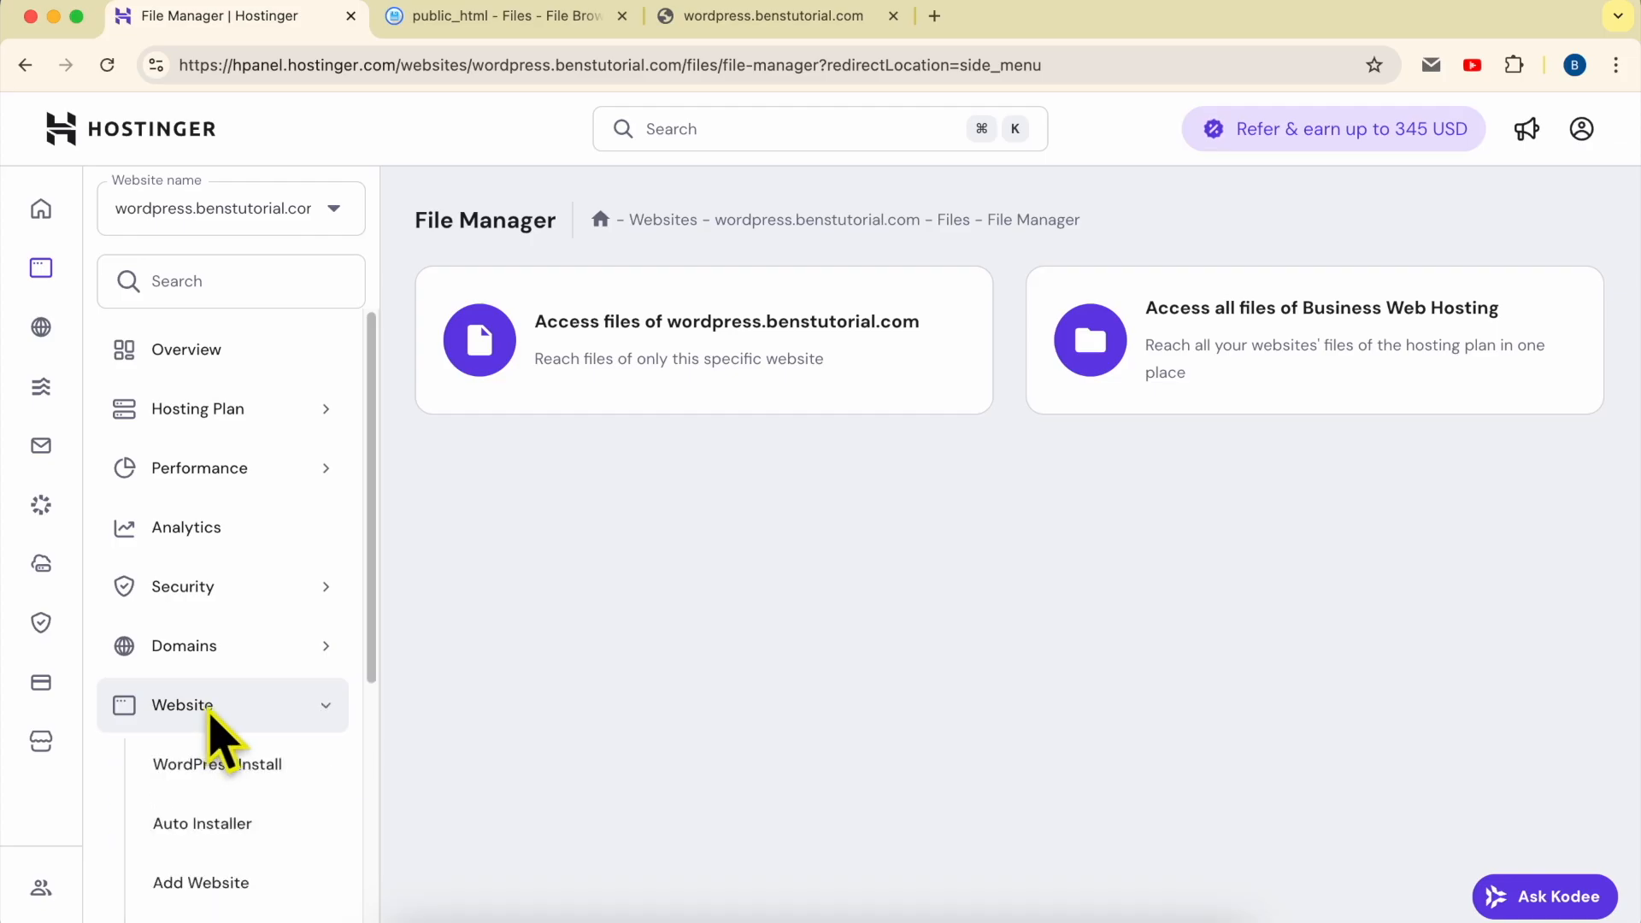
{"action": "left_click", "coordinate": [220, 826]}
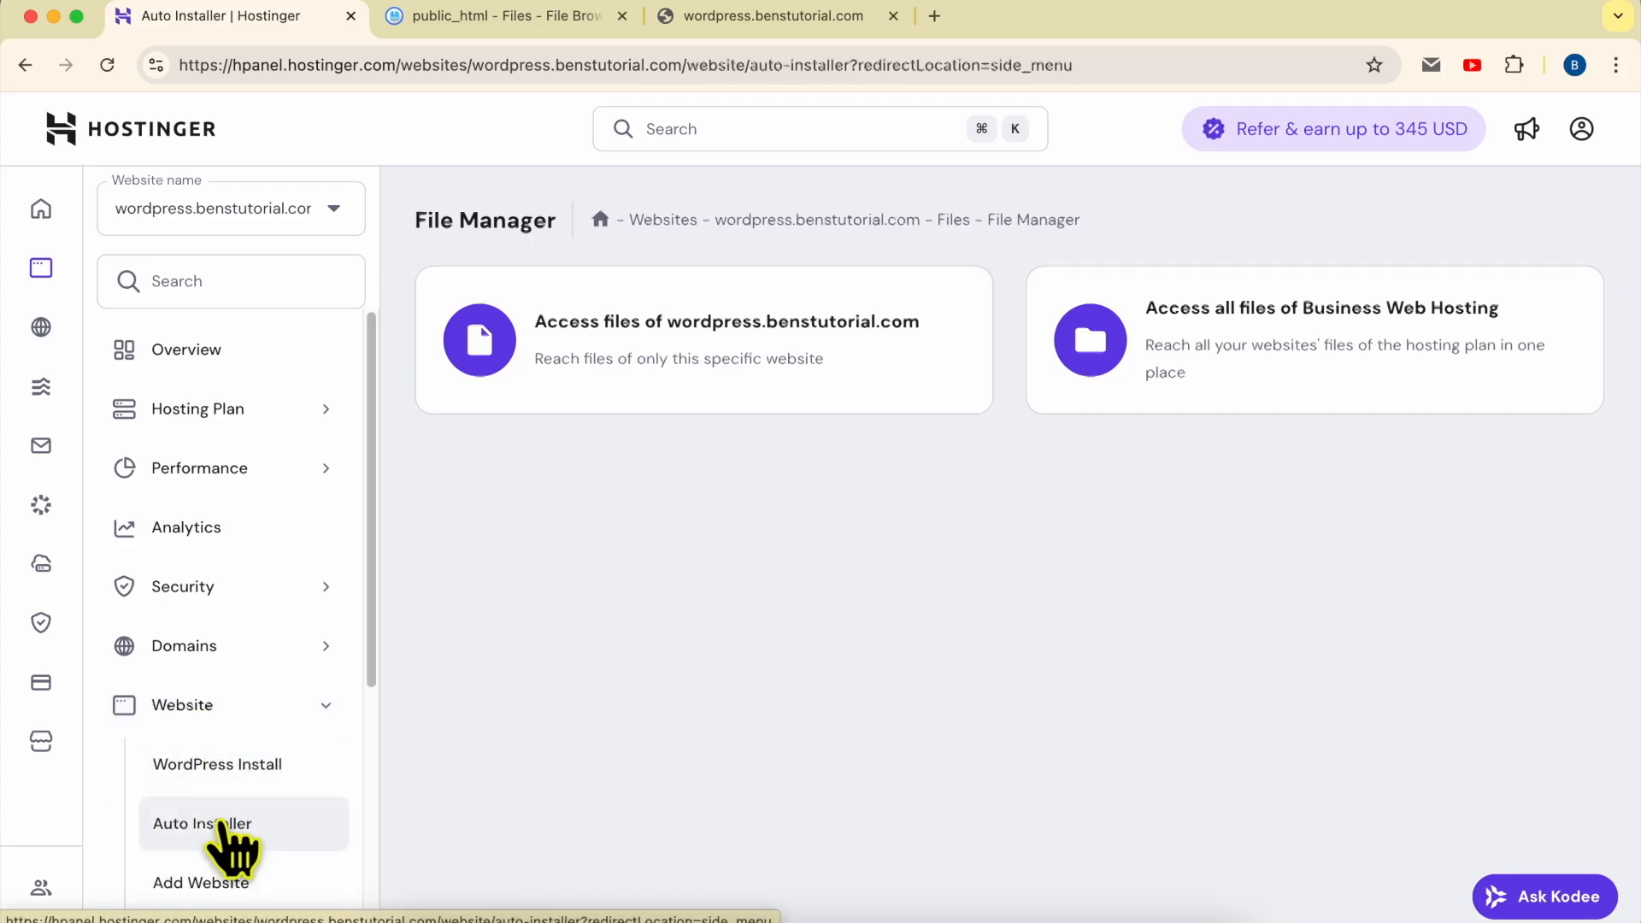
{"action": "double_click", "coordinate": [524, 424]}
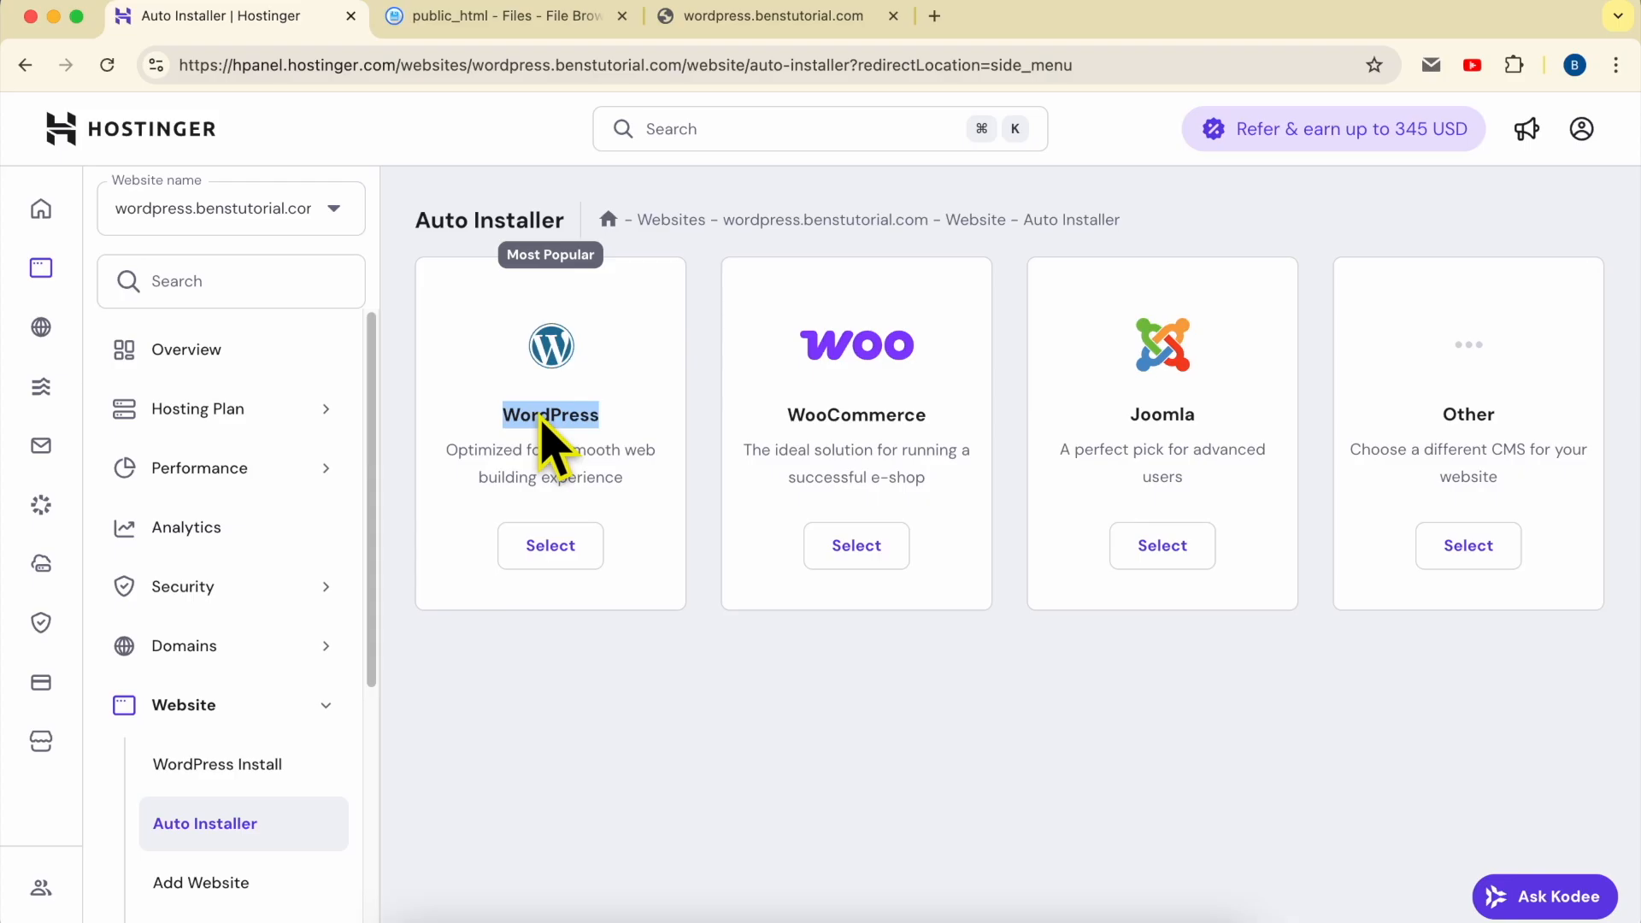
{"action": "double_click", "coordinate": [779, 417]}
{"action": "left_click", "coordinate": [1178, 423]}
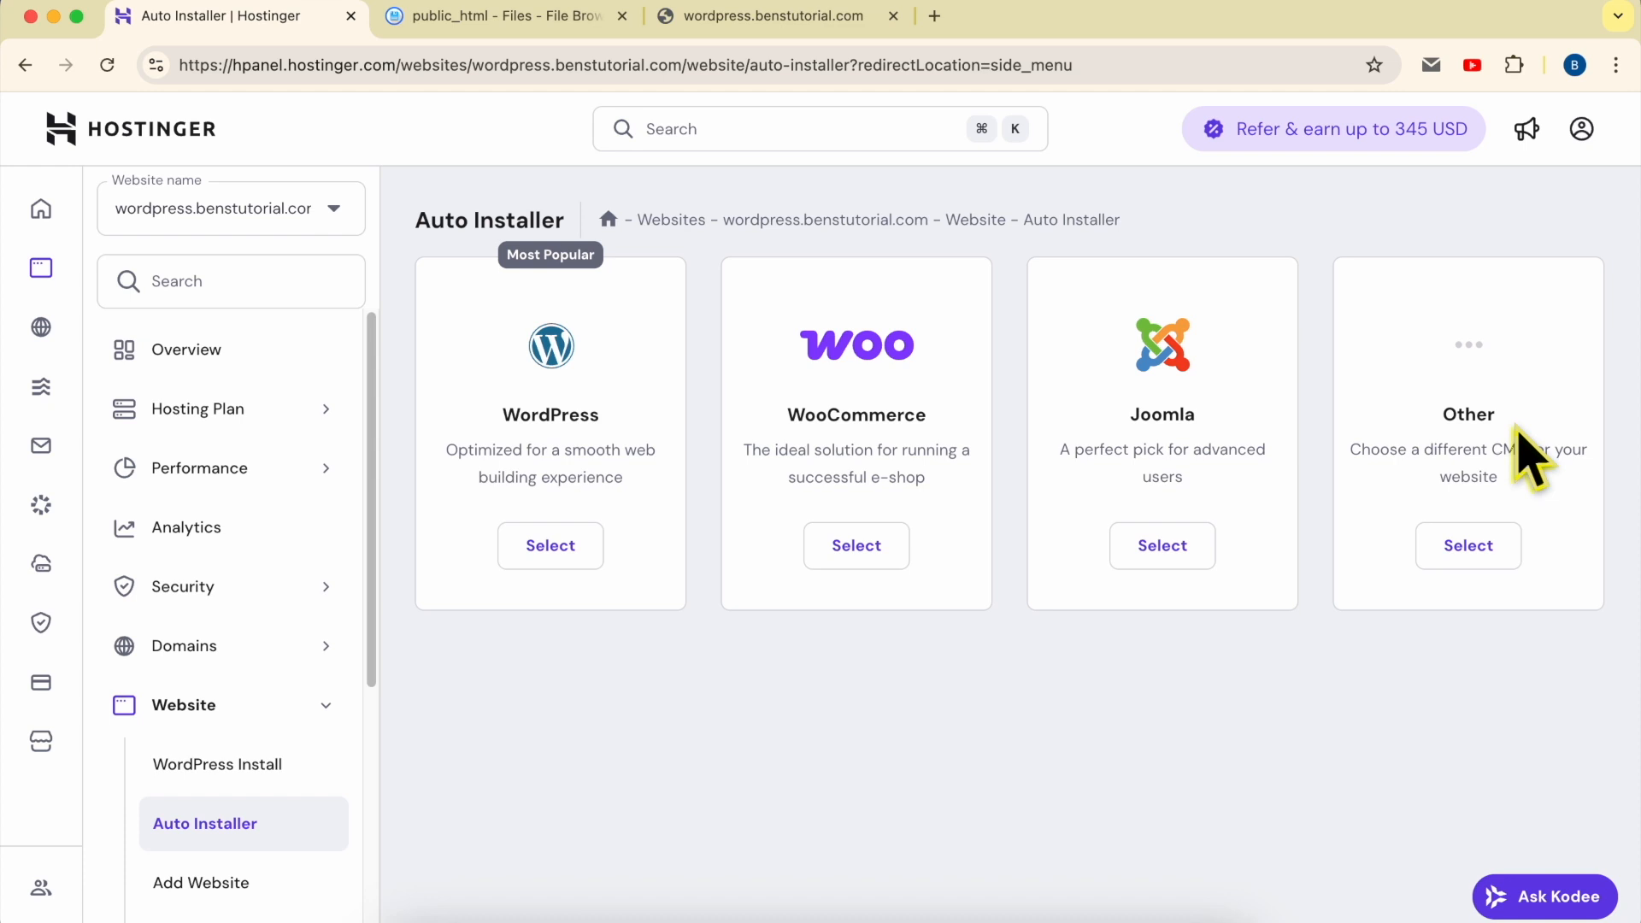
{"action": "left_click", "coordinate": [569, 550]}
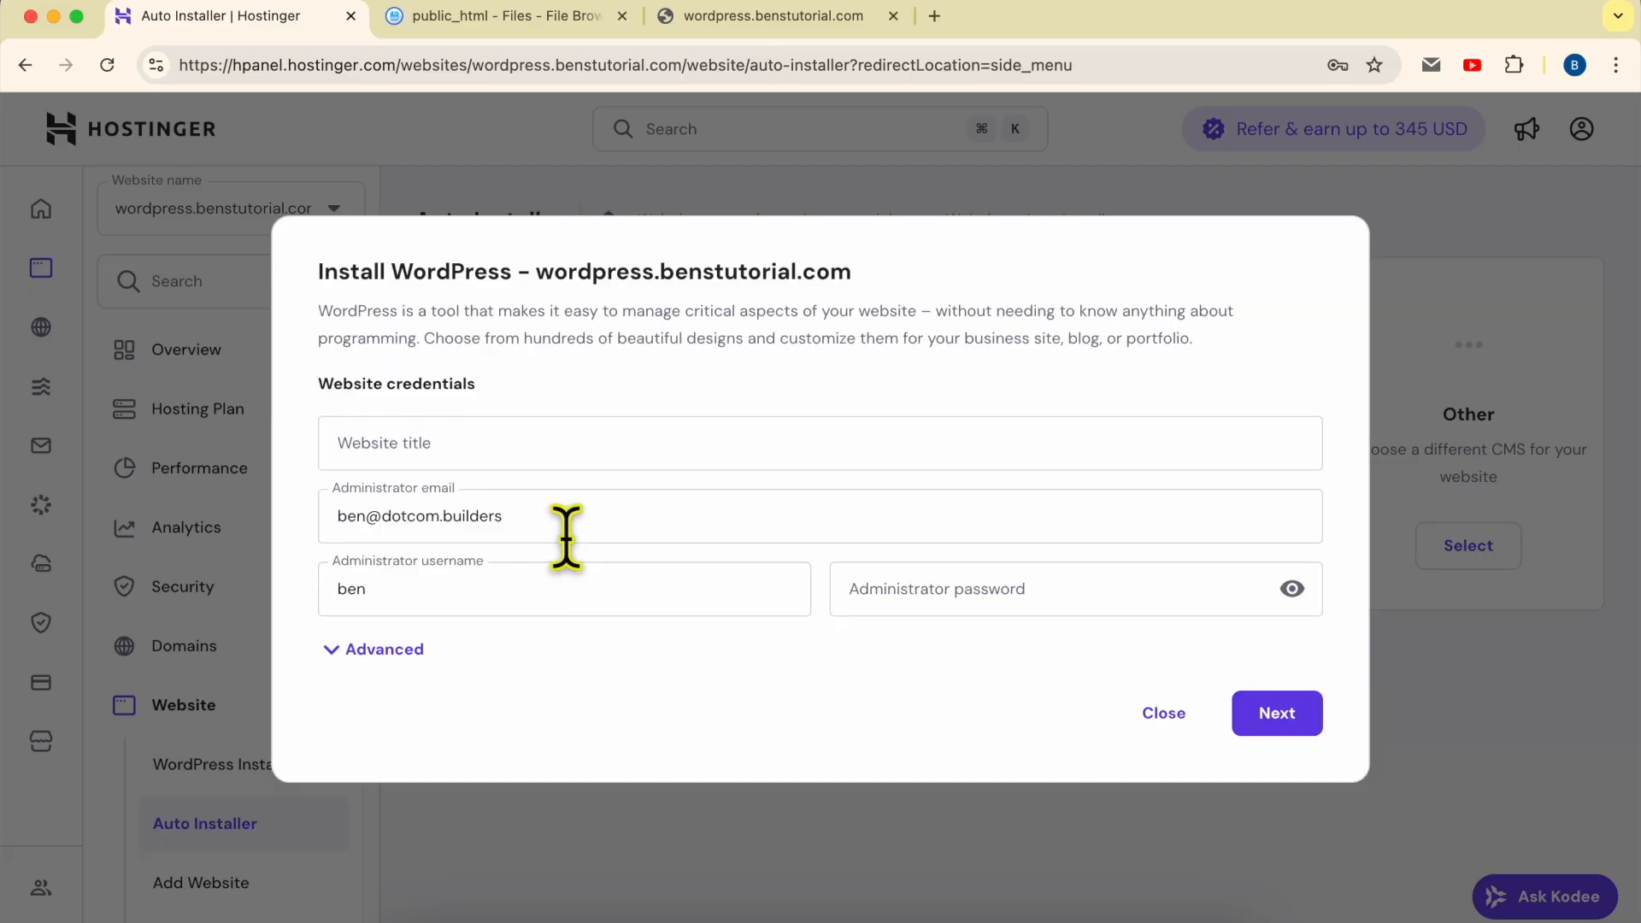
- Set the website title to Bens Tutorial Blog, enter the administrator password, and continue to the installation options without saving the password
{"action": "left_click", "coordinate": [510, 453]}
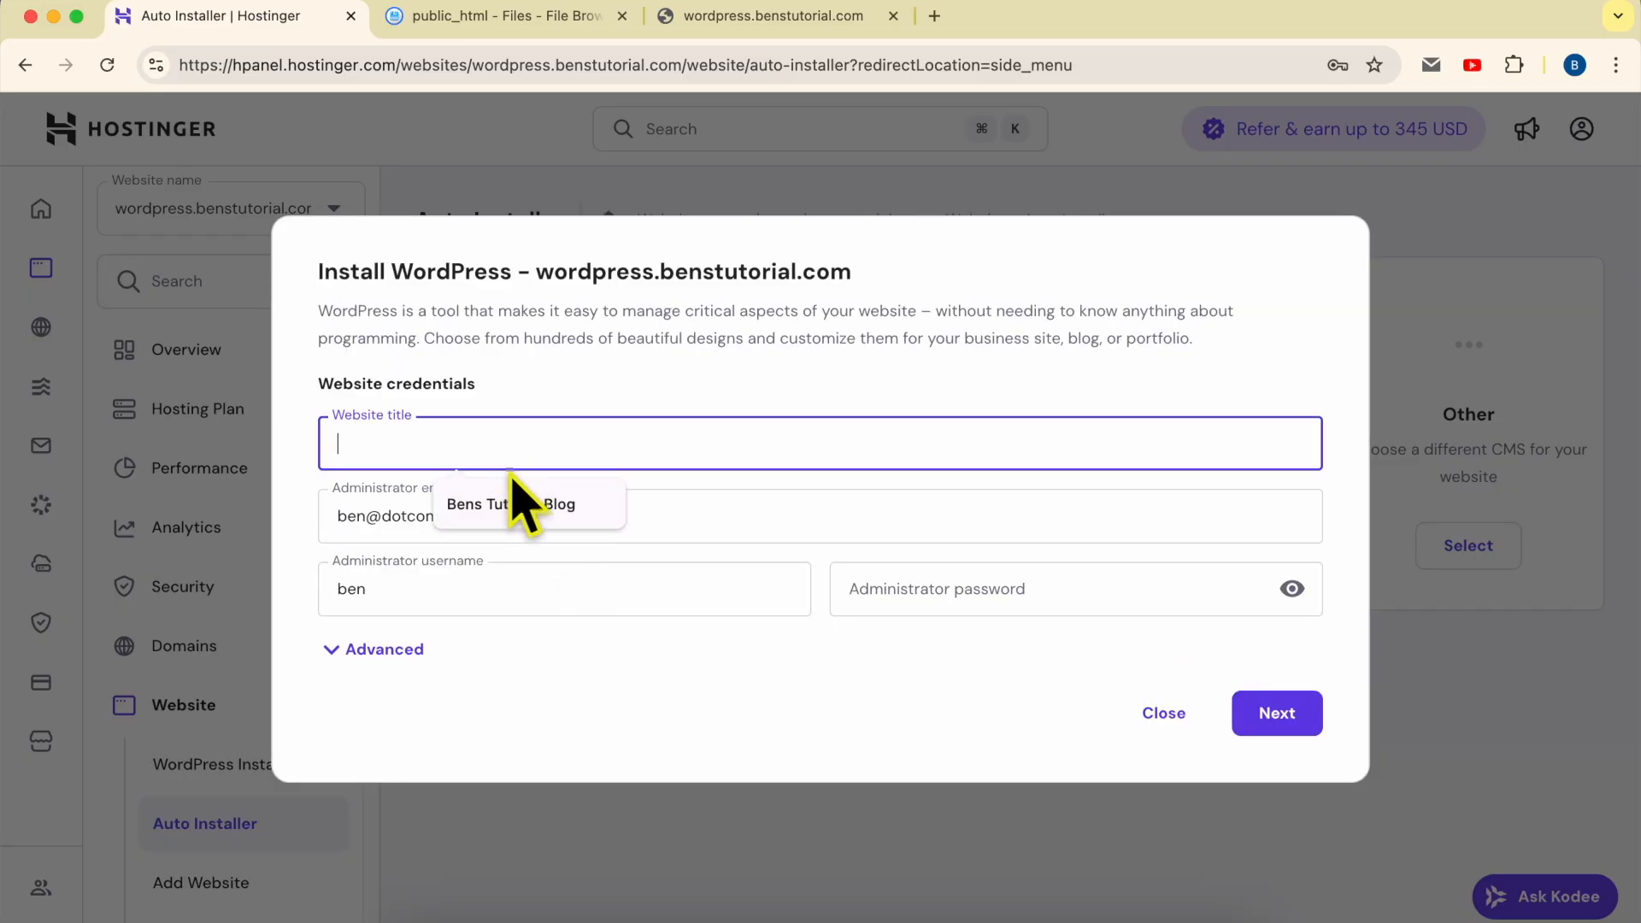
{"action": "left_click", "coordinate": [511, 505]}
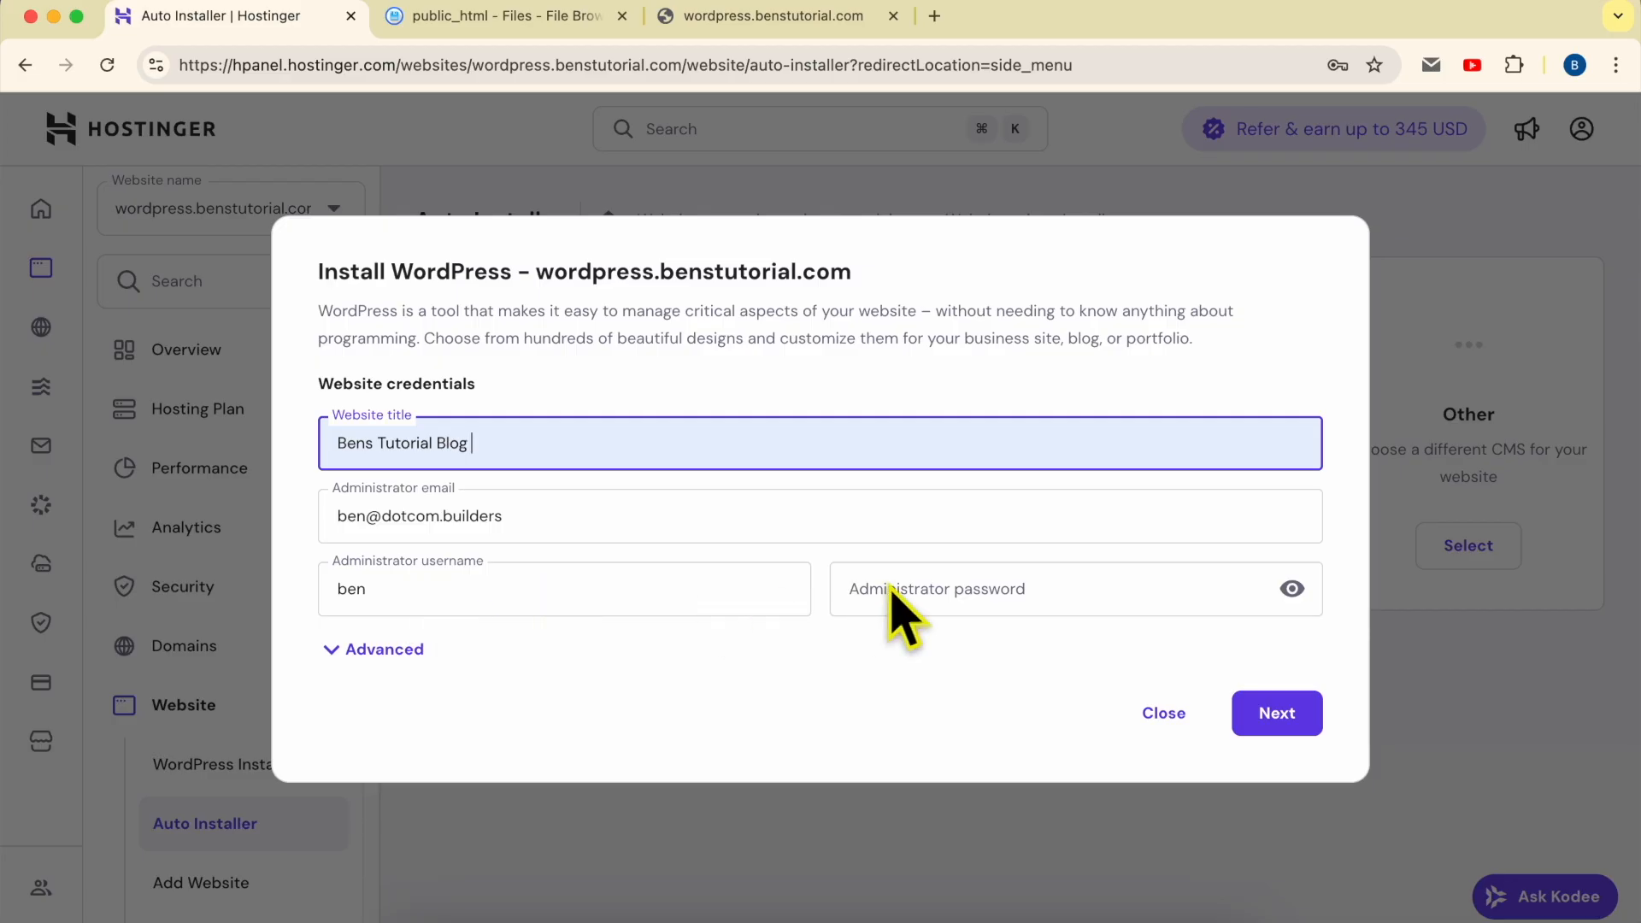
{"action": "left_click", "coordinate": [1079, 598]}
{"action": "type", "text": "••"}
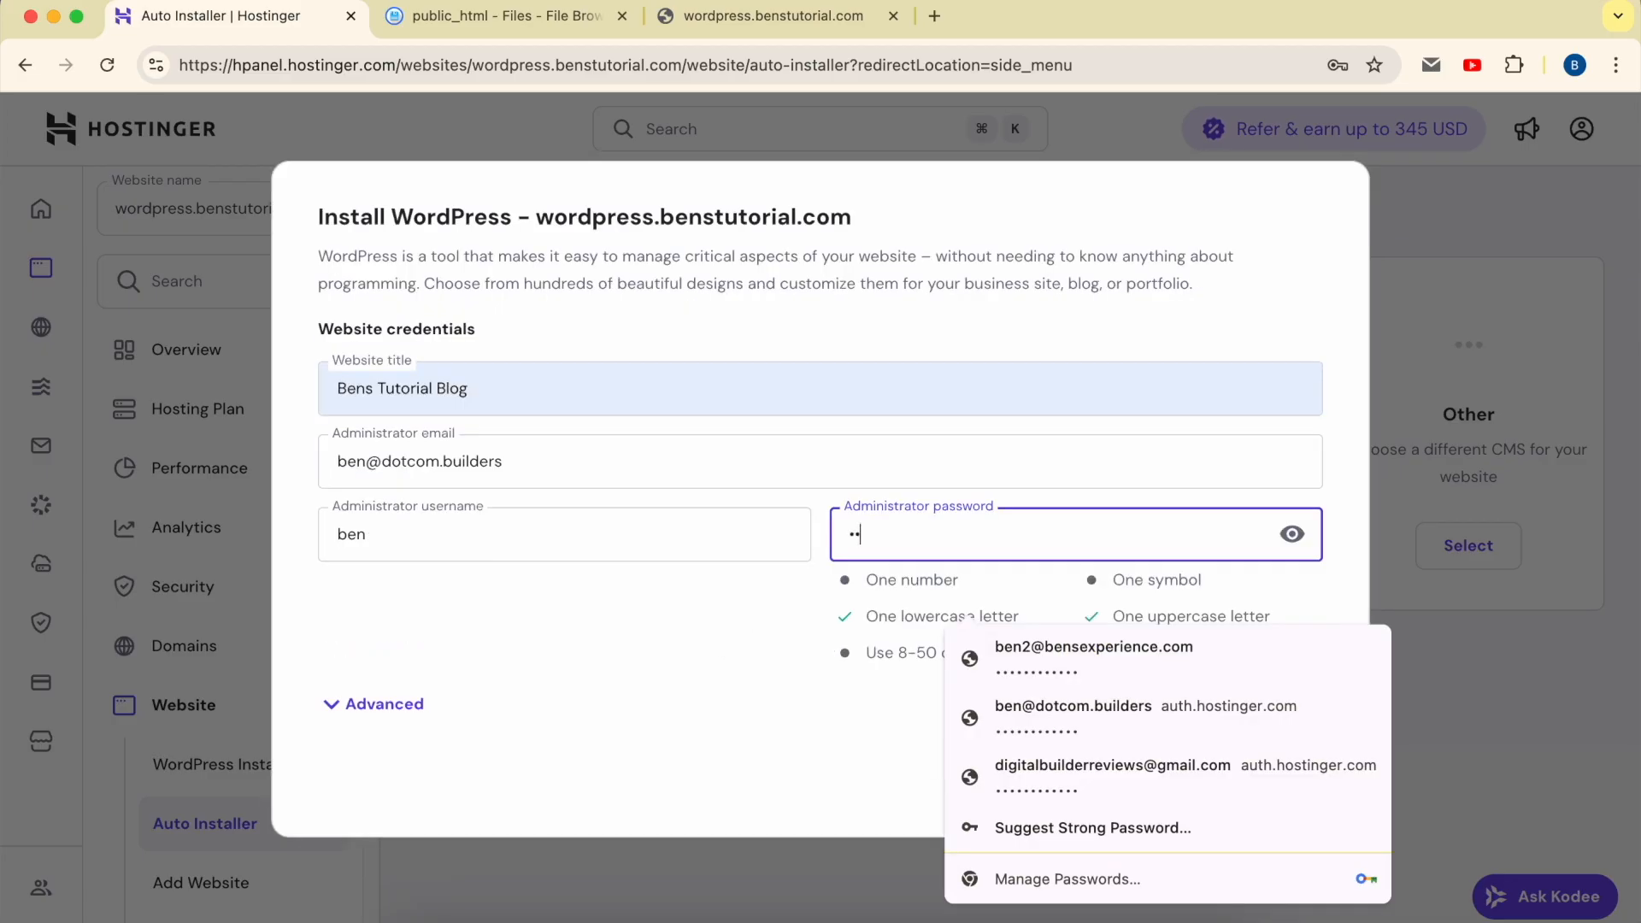
{"action": "left_click", "coordinate": [742, 602]}
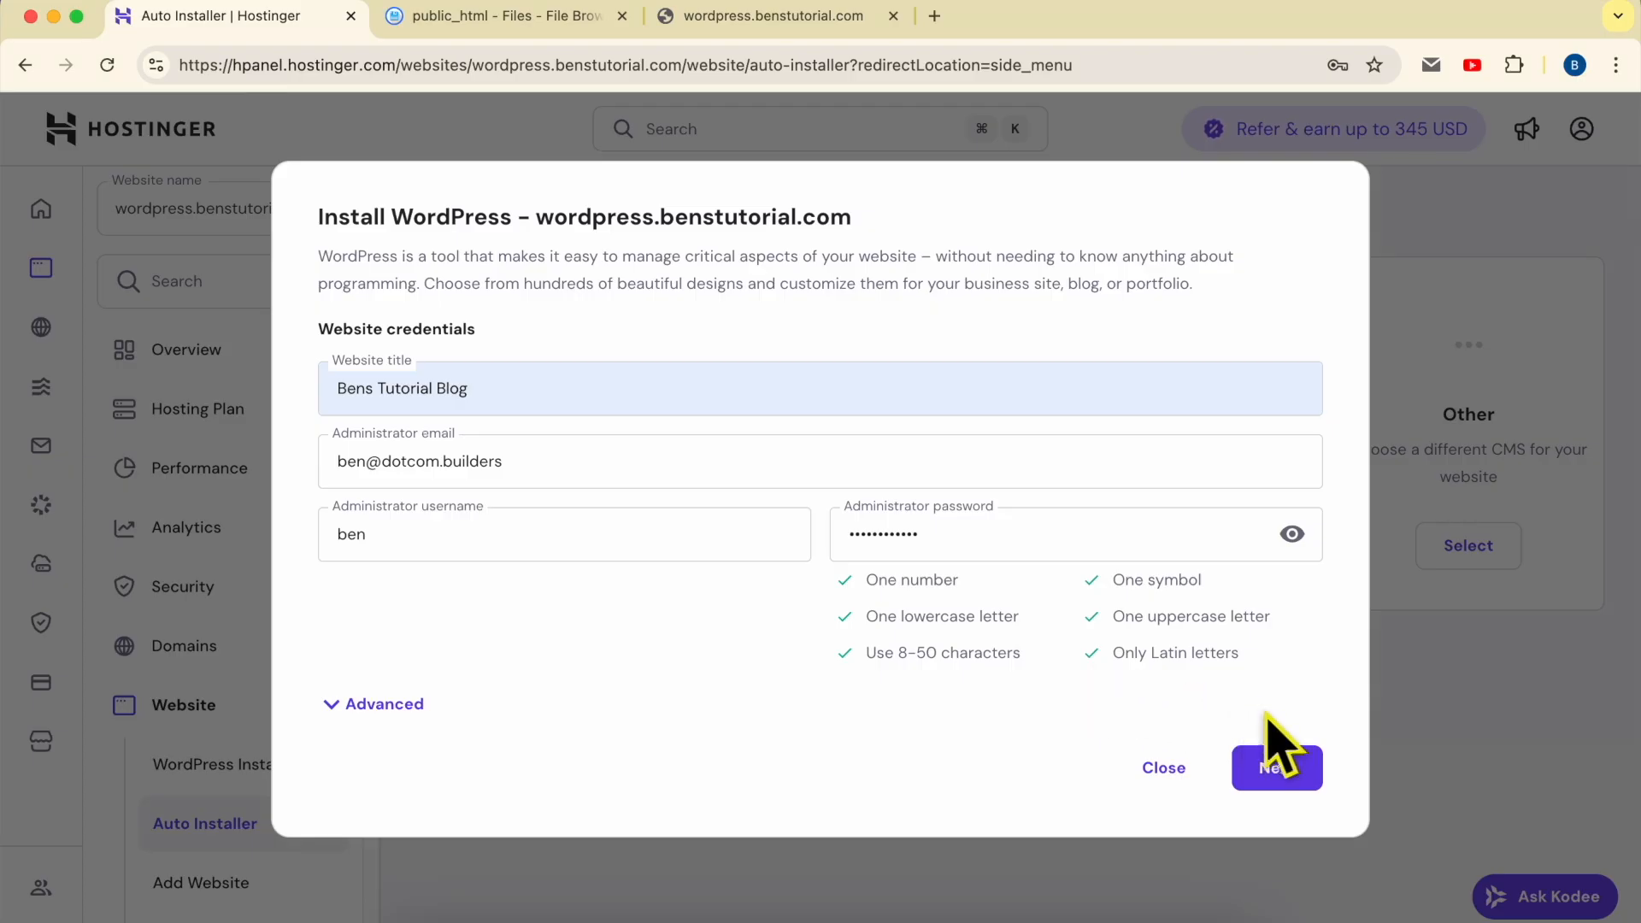
{"action": "left_click", "coordinate": [1282, 769]}
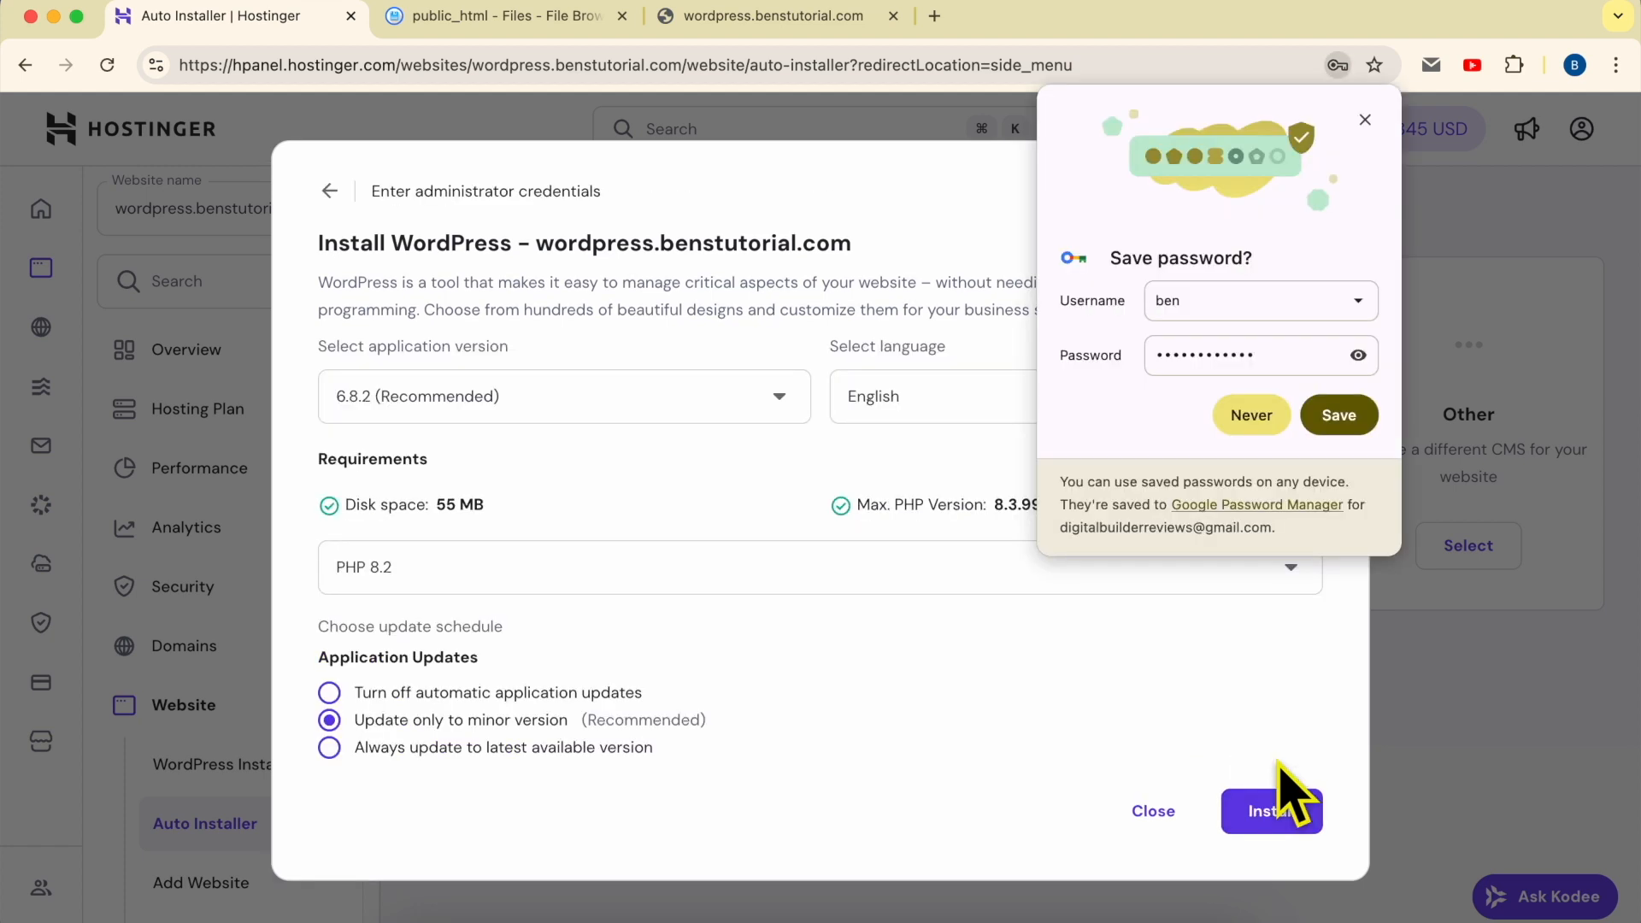
{"action": "left_click", "coordinate": [1365, 120]}
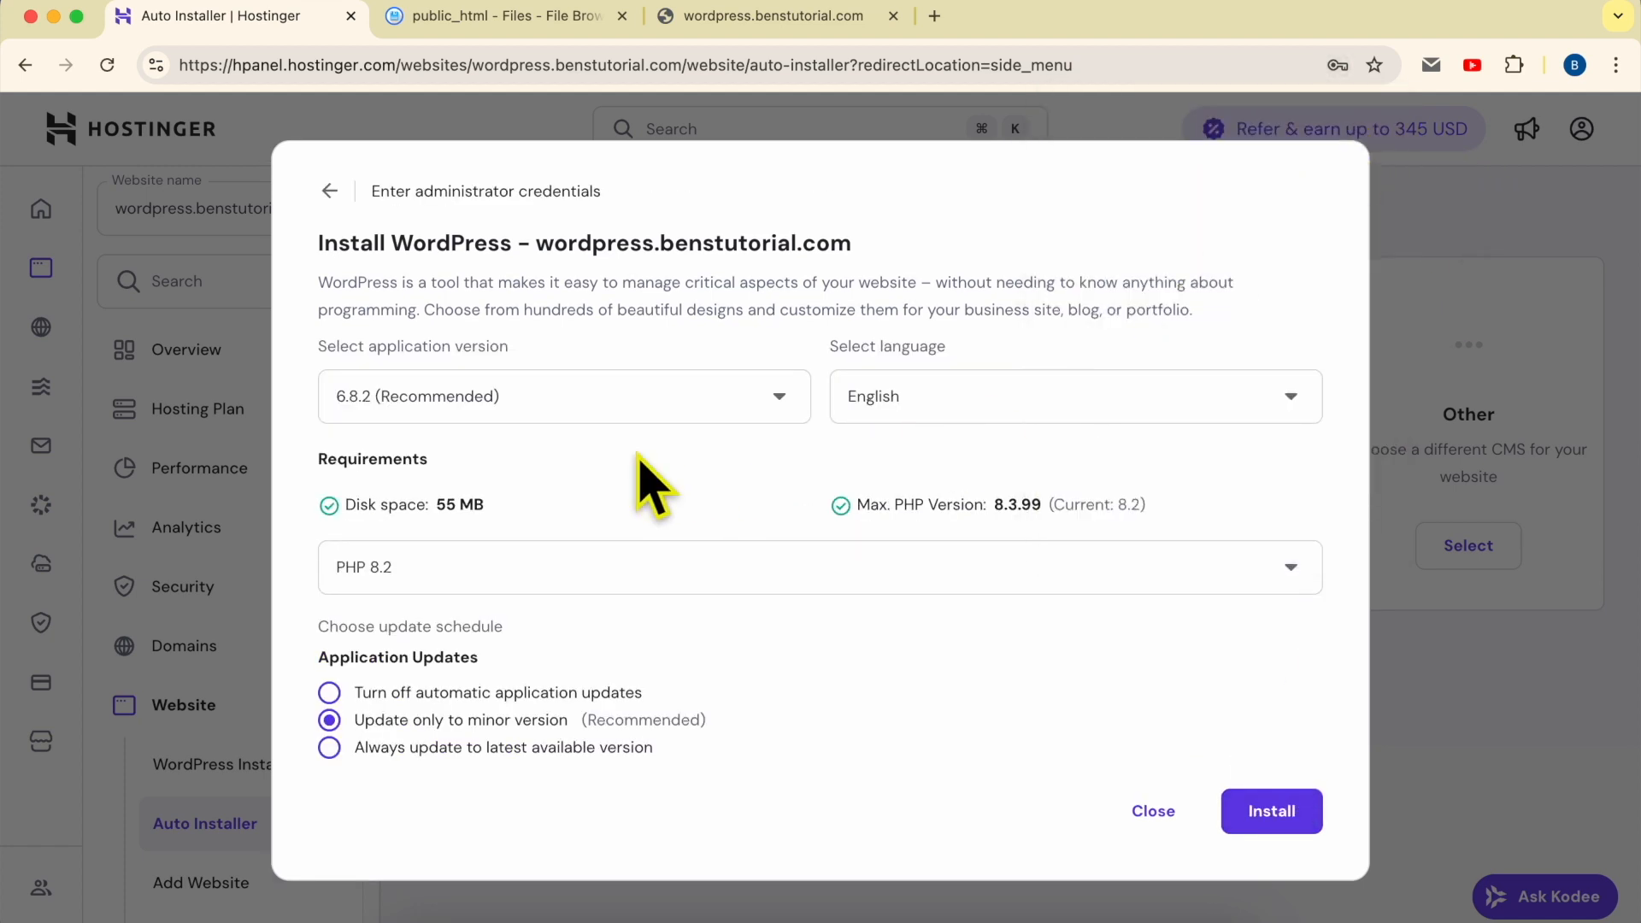
- Check the version and language choices, then install WordPress 6.8.2 in English with PHP 8.2 and updates only to minor versions
{"action": "left_click", "coordinate": [511, 412]}
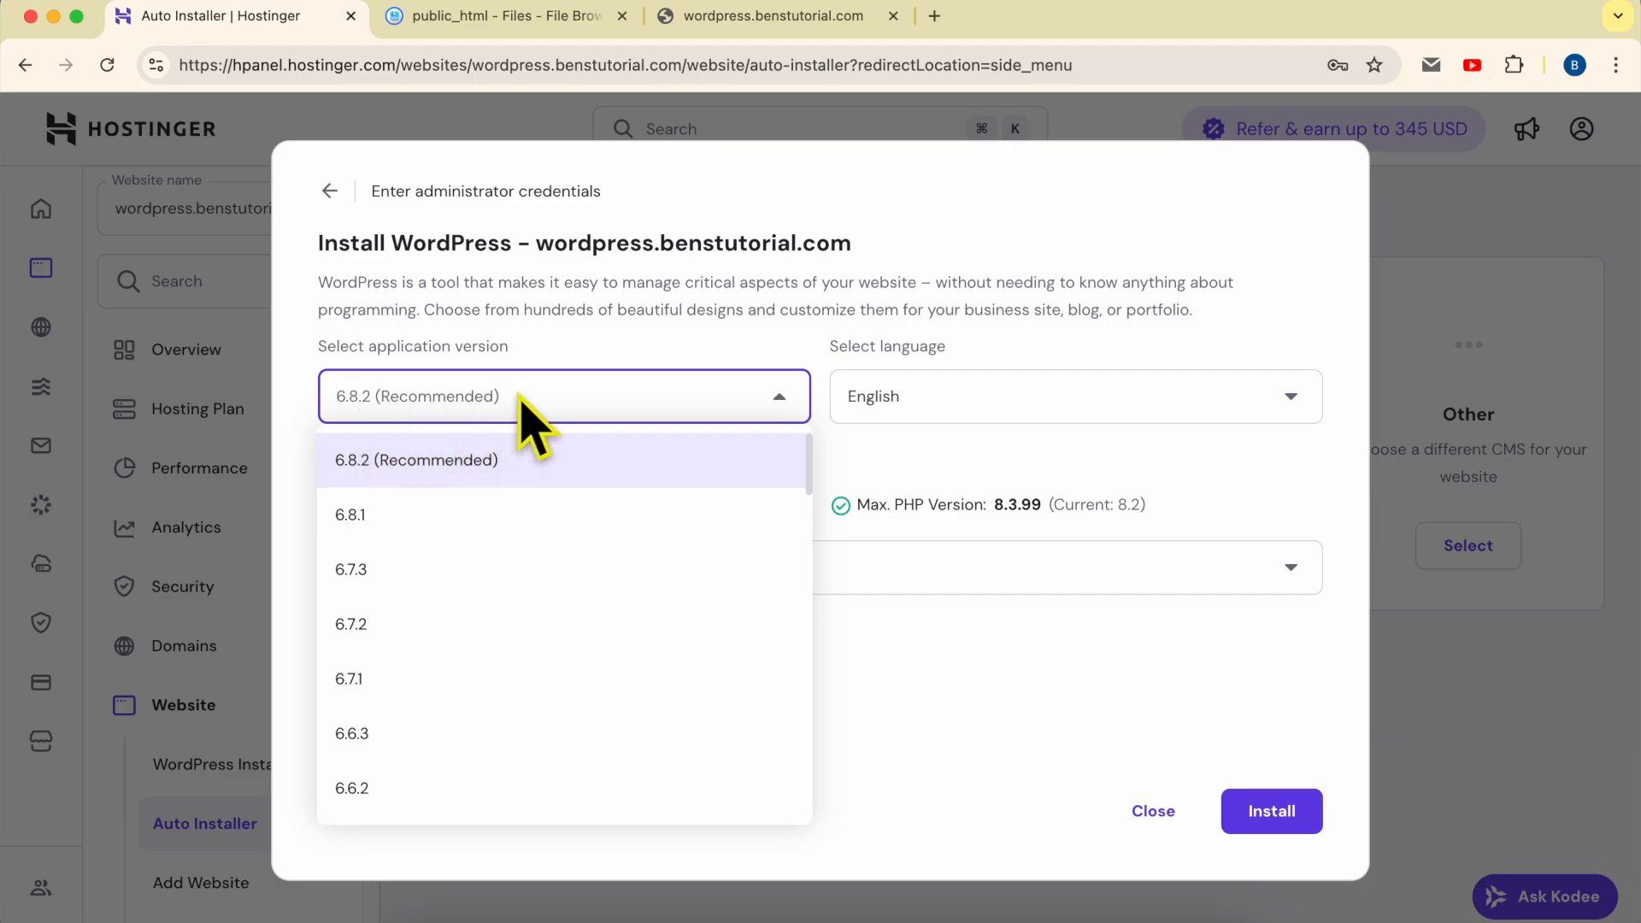
{"action": "left_click", "coordinate": [551, 359]}
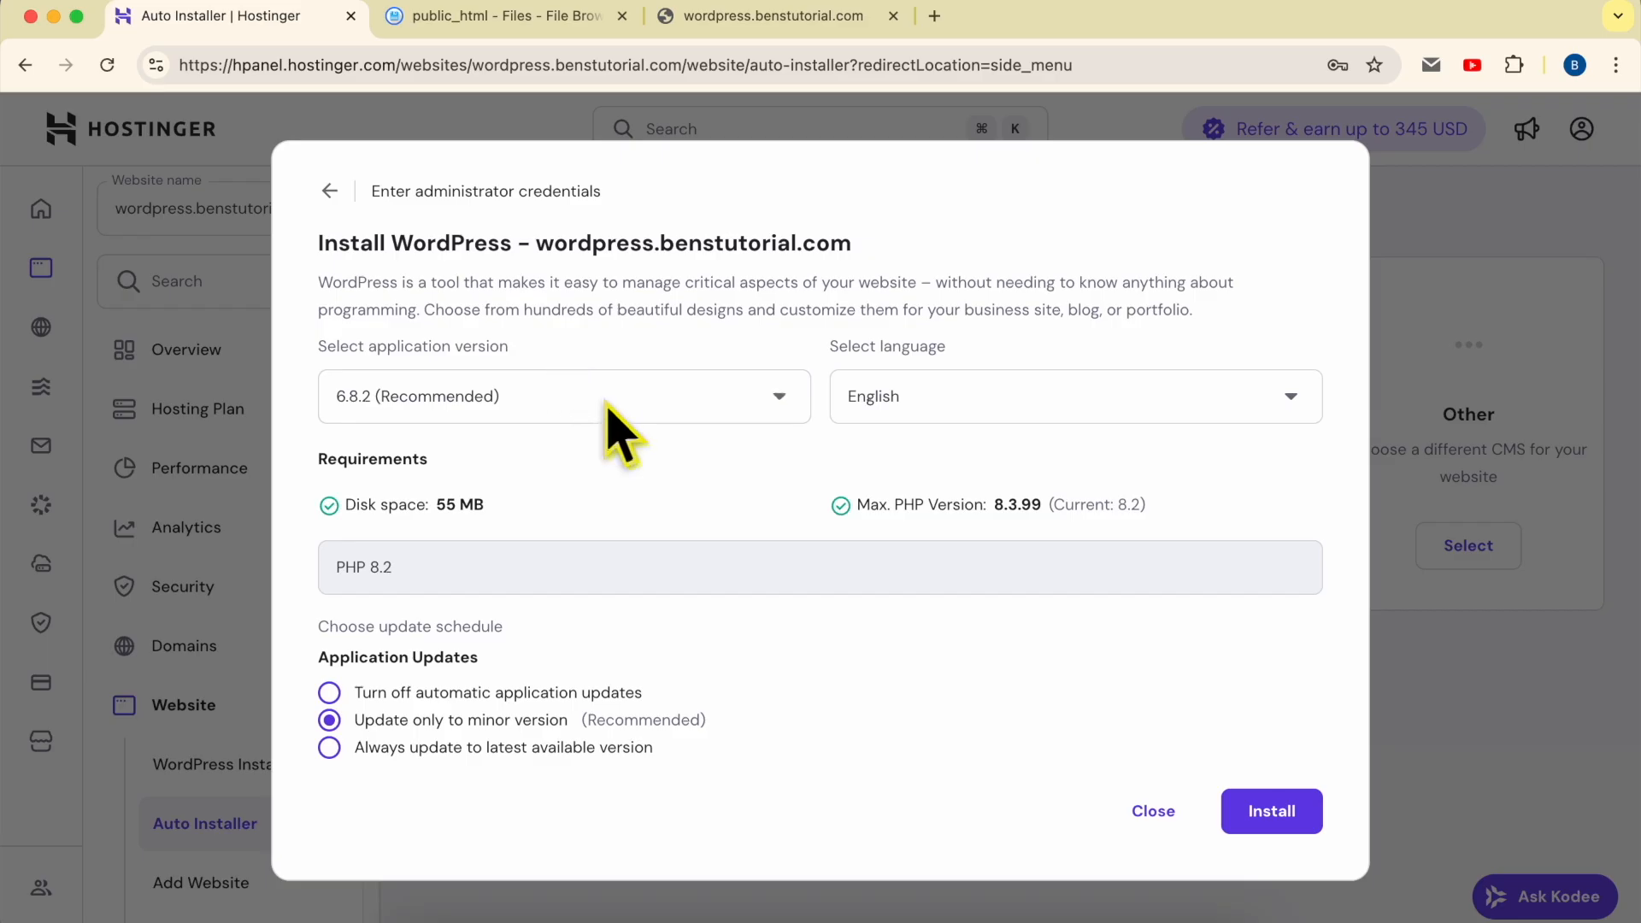
{"action": "left_click", "coordinate": [964, 397]}
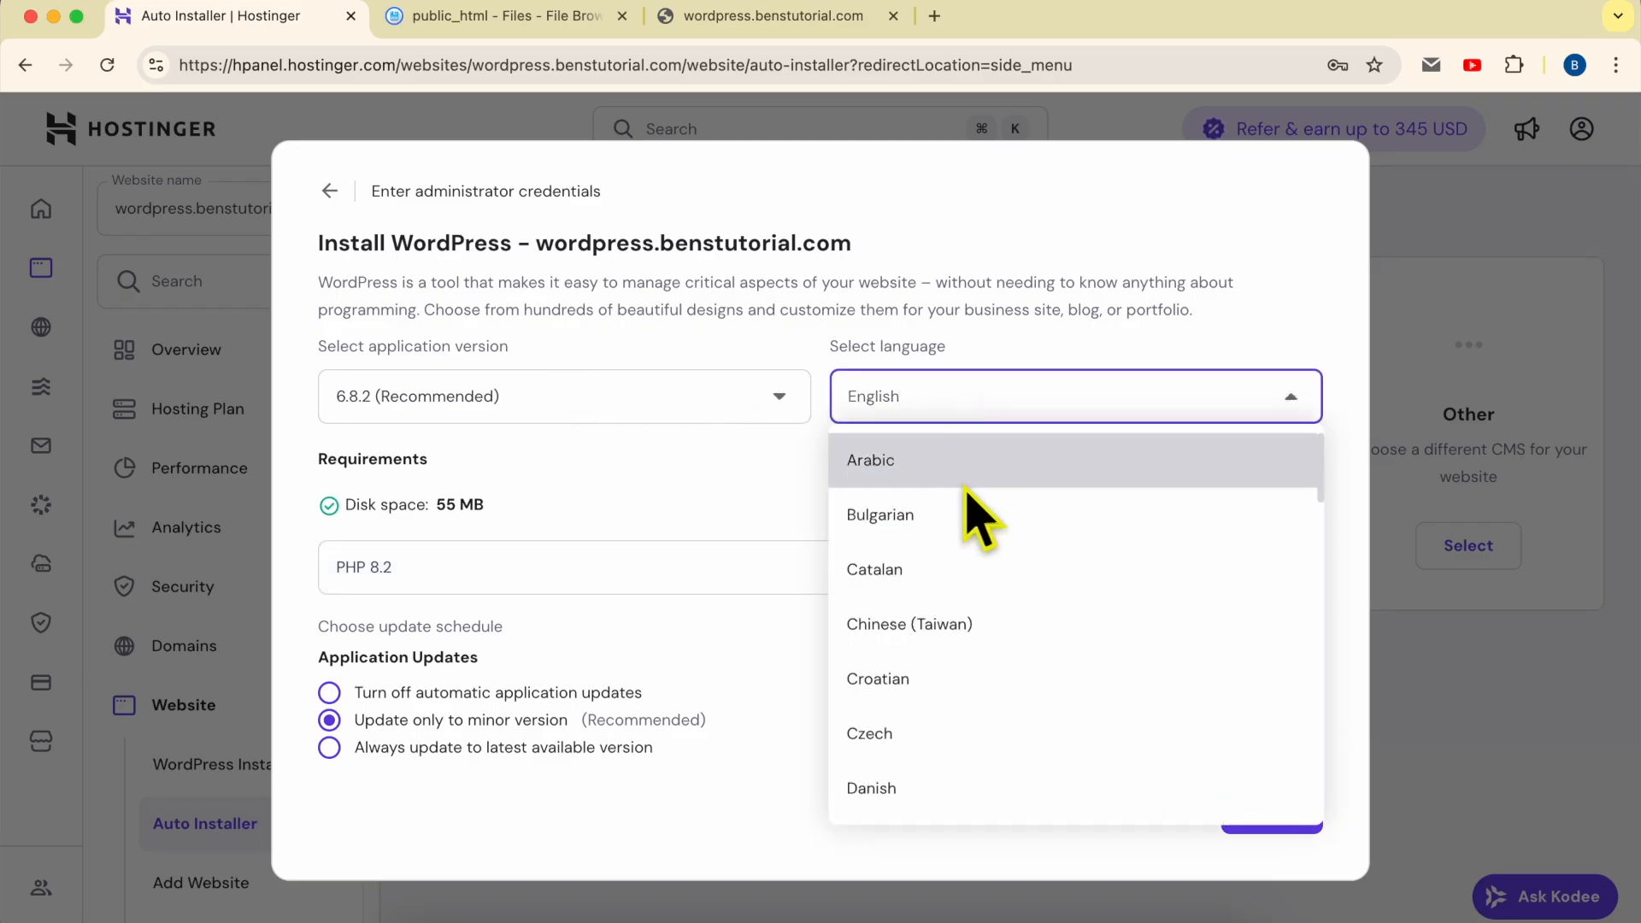
{"action": "scroll", "coordinate": [999, 523], "scroll_direction": "down", "scroll_amount": 15}
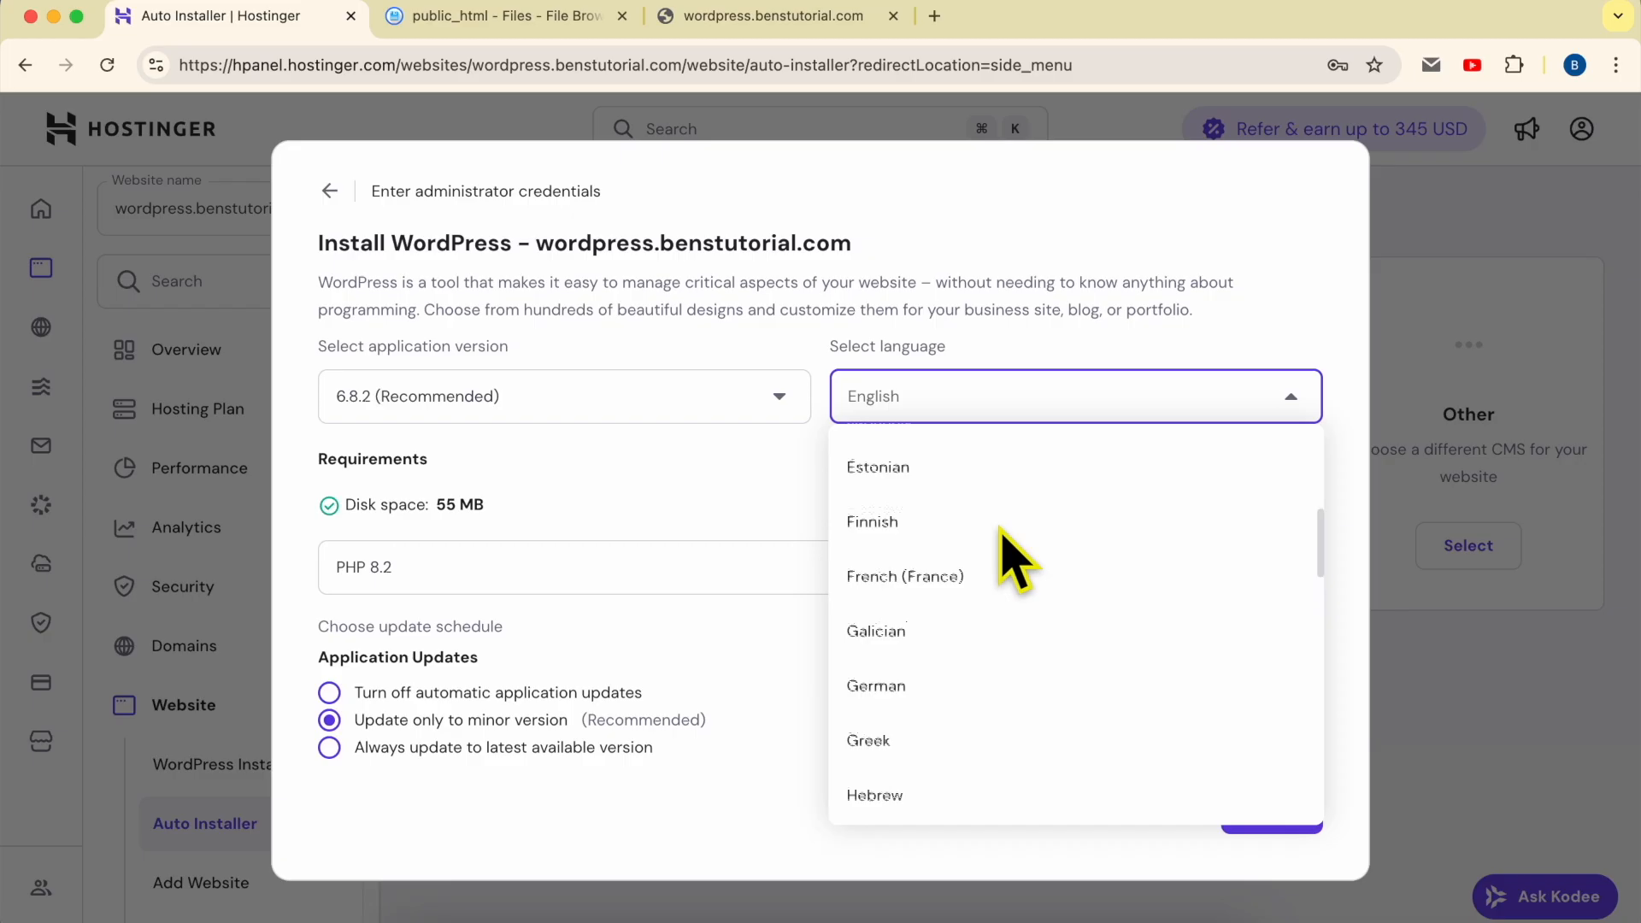
{"action": "left_click", "coordinate": [659, 471]}
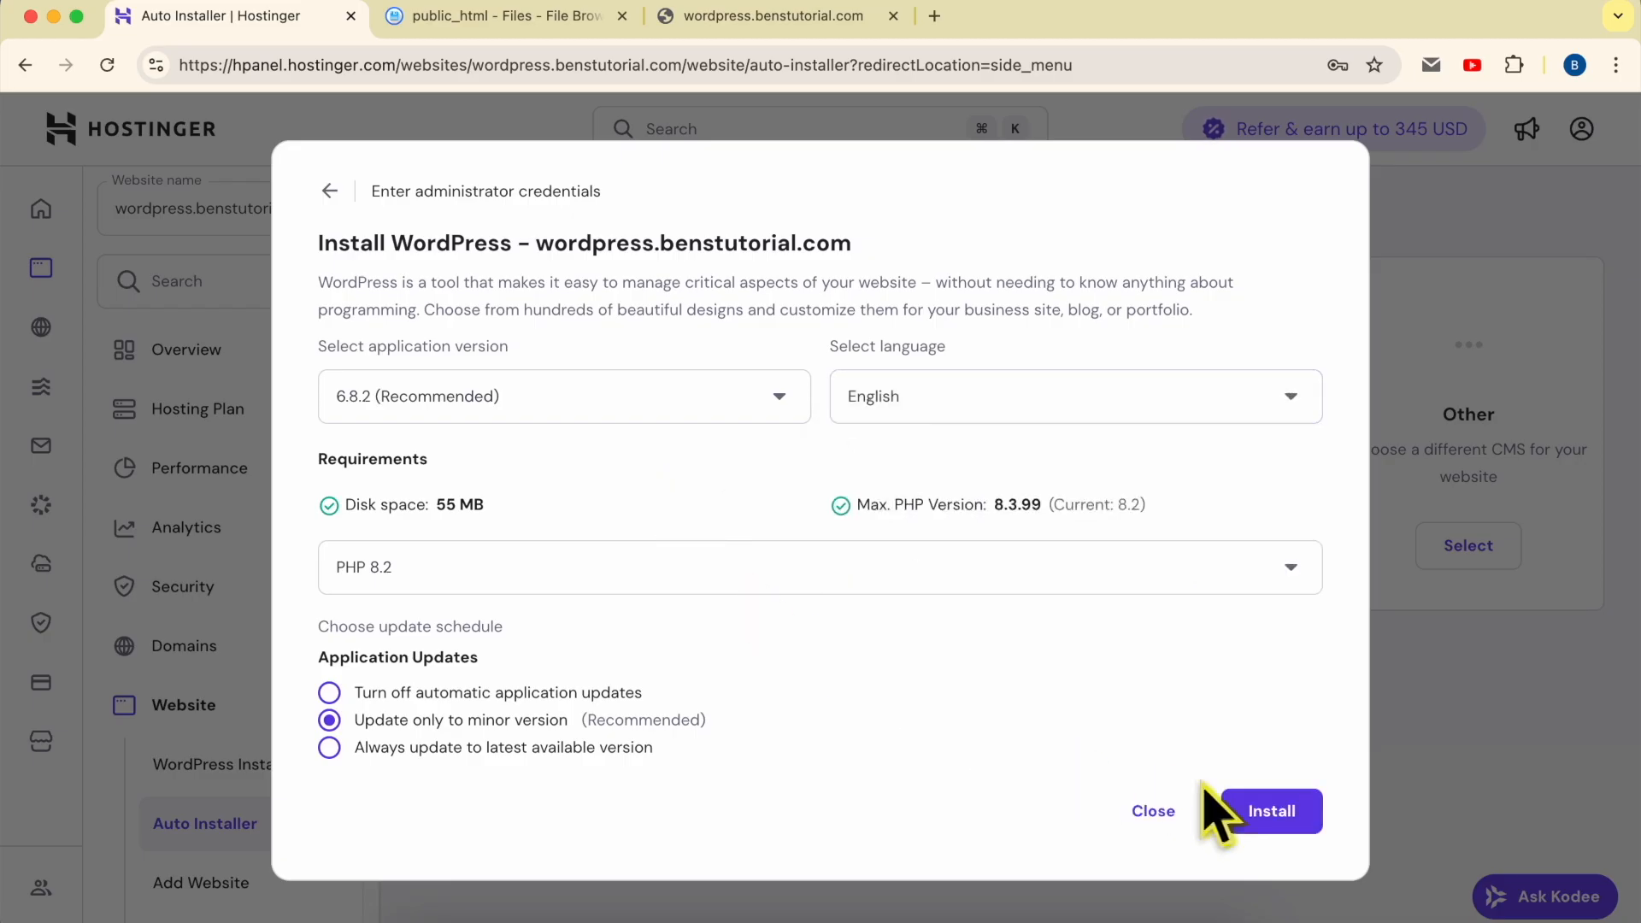
{"action": "left_click", "coordinate": [1271, 811]}
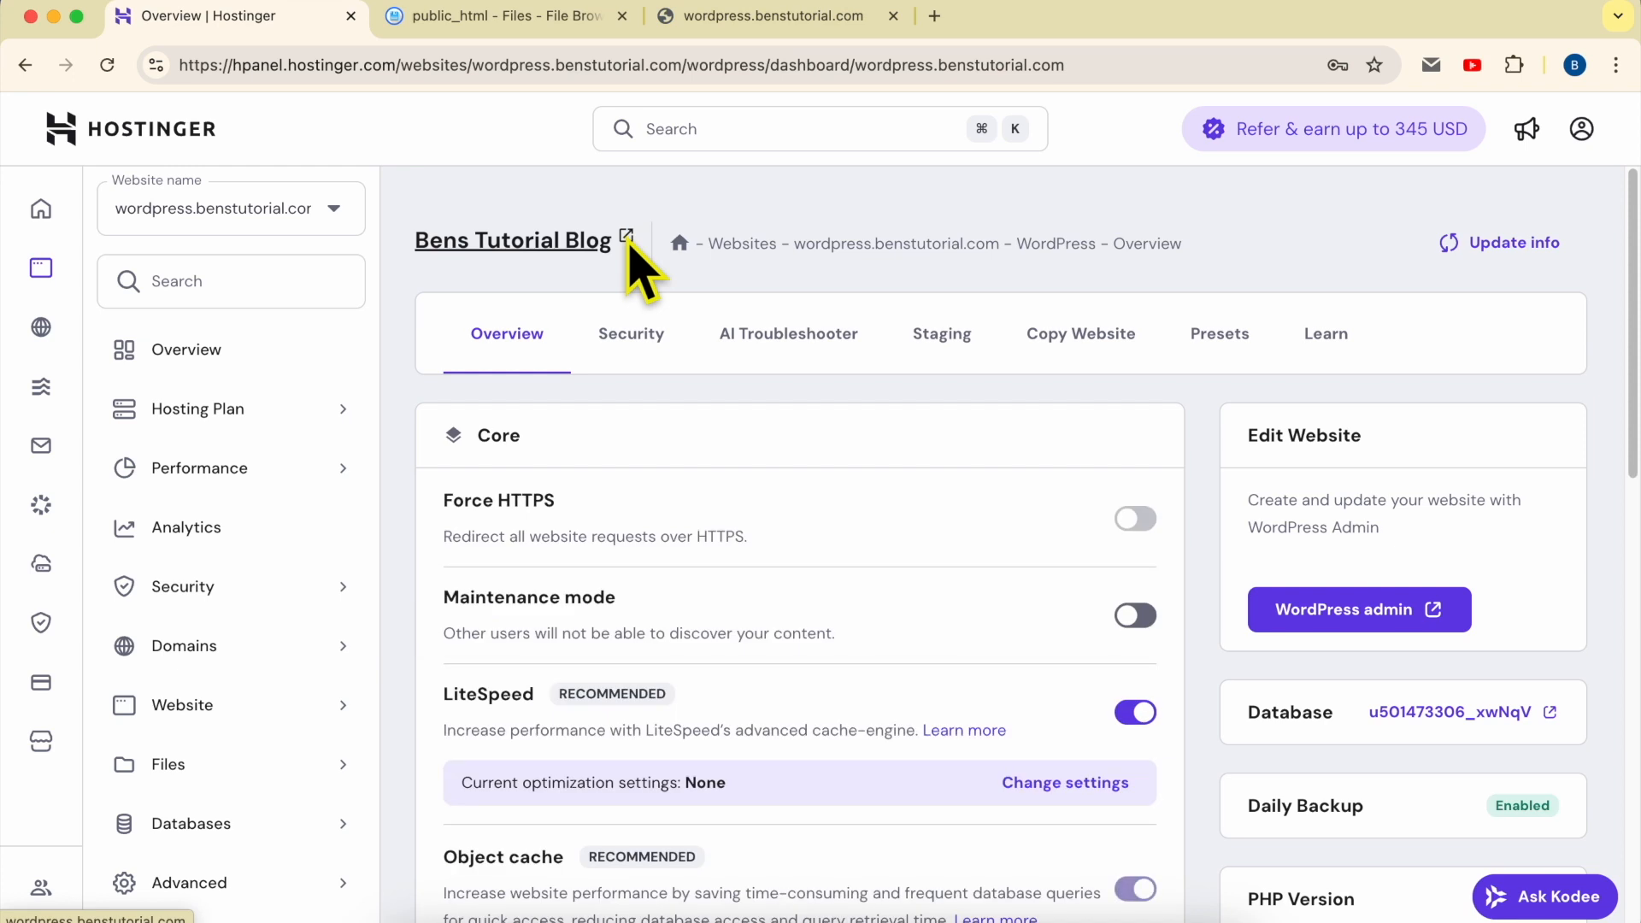
- Reload the live wordpress.benstutorial.com site to check the newly installed WordPress blog and its address
{"action": "left_click", "coordinate": [733, 24]}
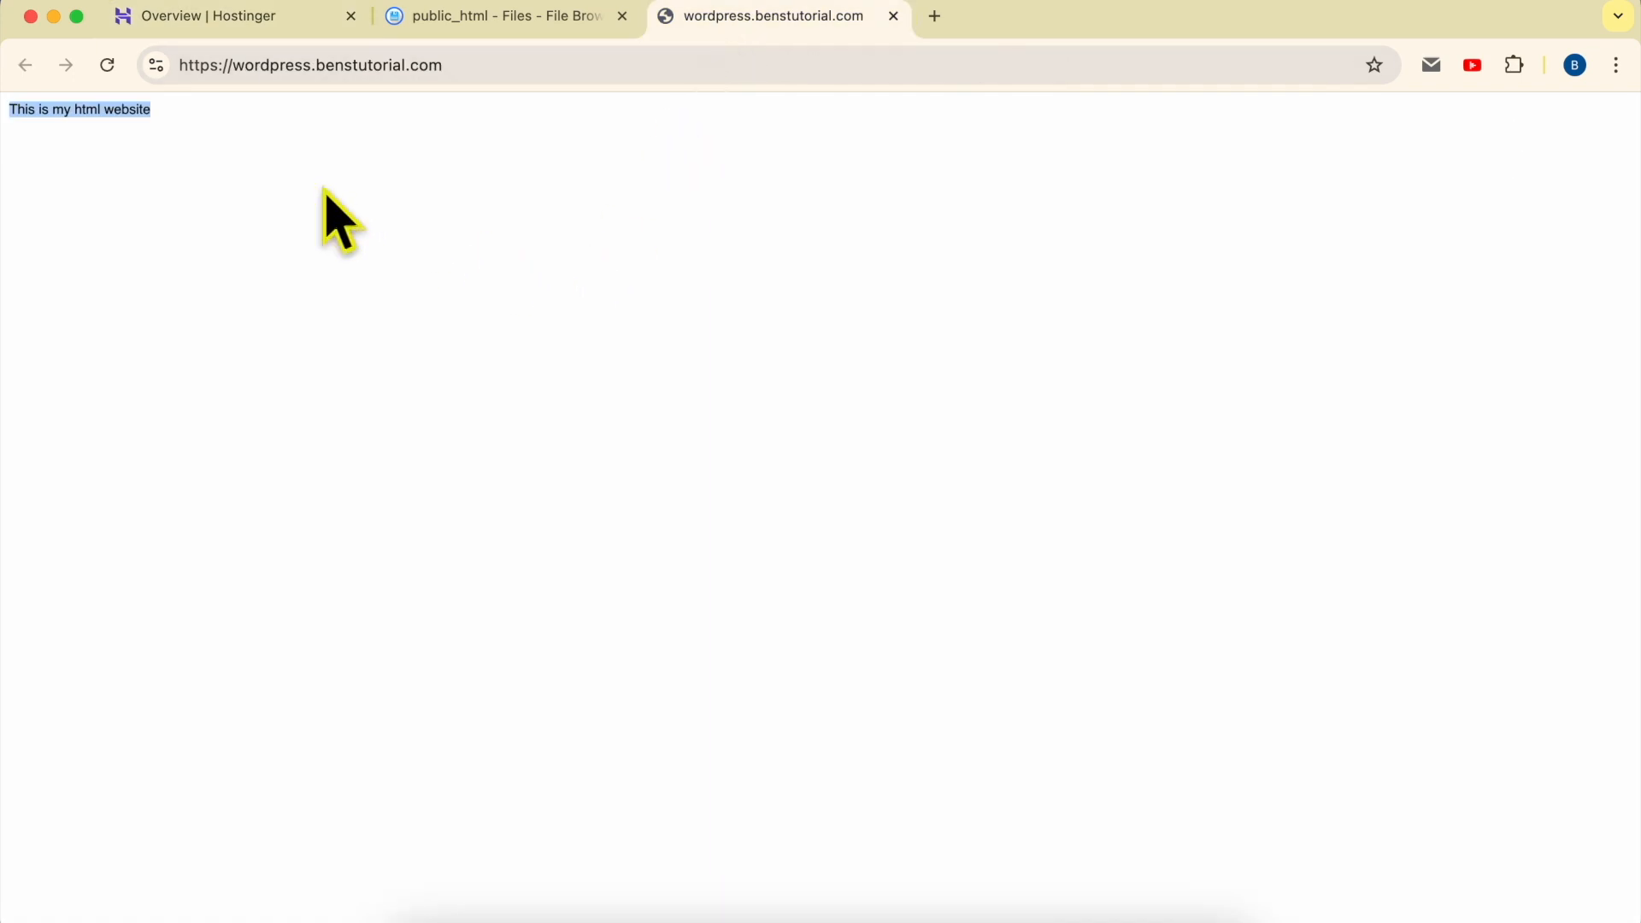
{"action": "left_click", "coordinate": [107, 65]}
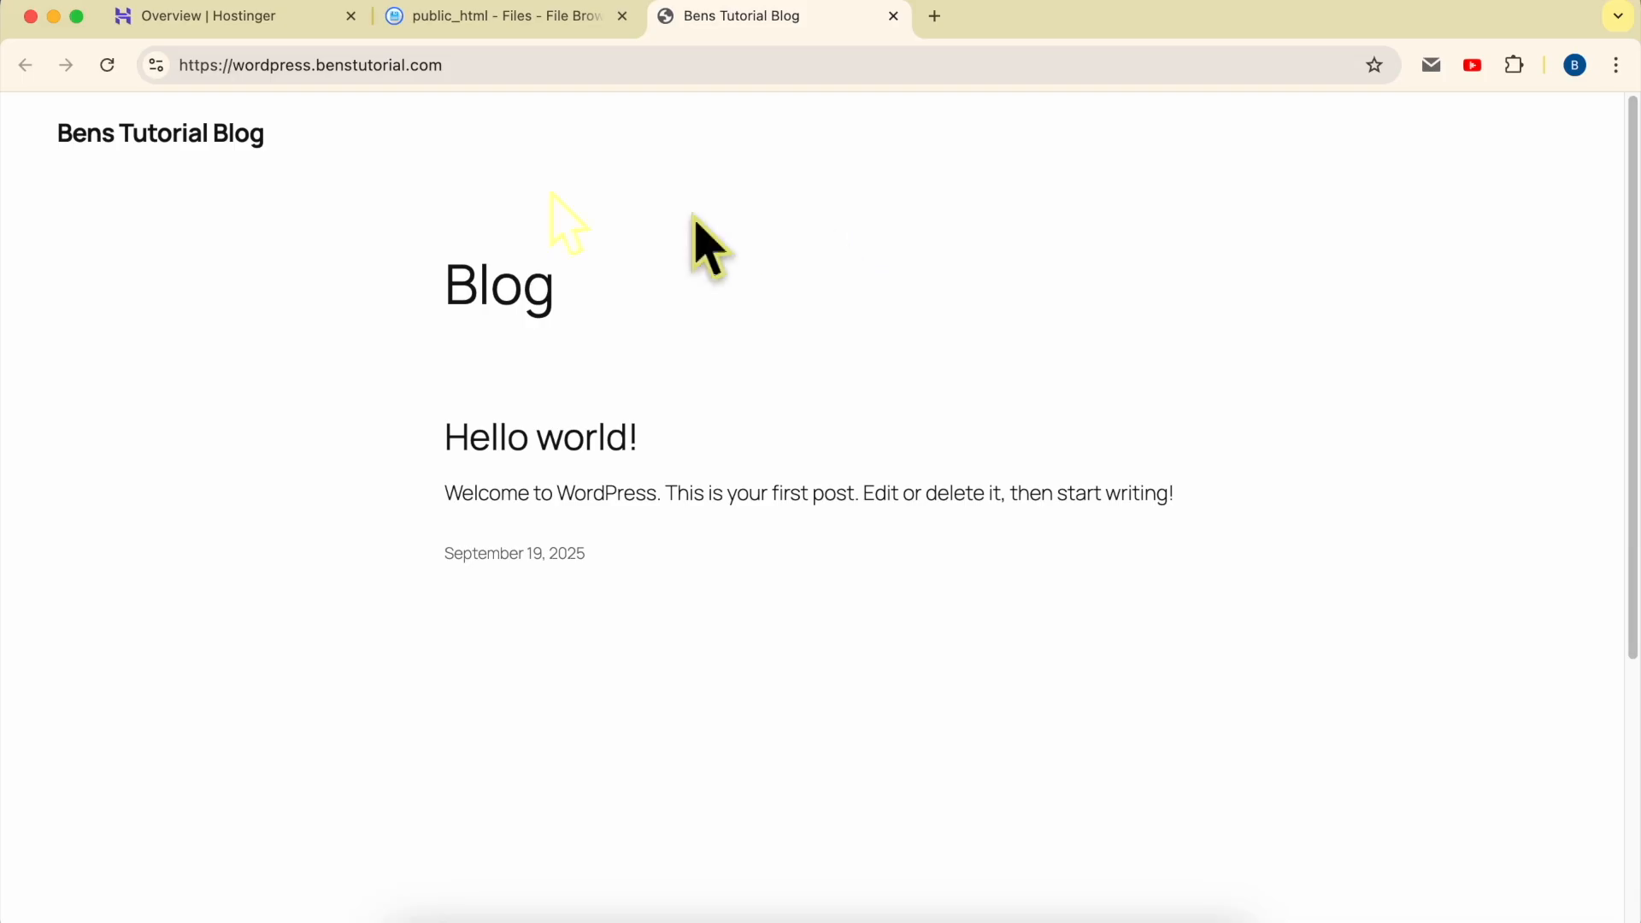
{"action": "left_click_drag", "start_coordinate": [234, 66], "coordinate": [538, 65]}
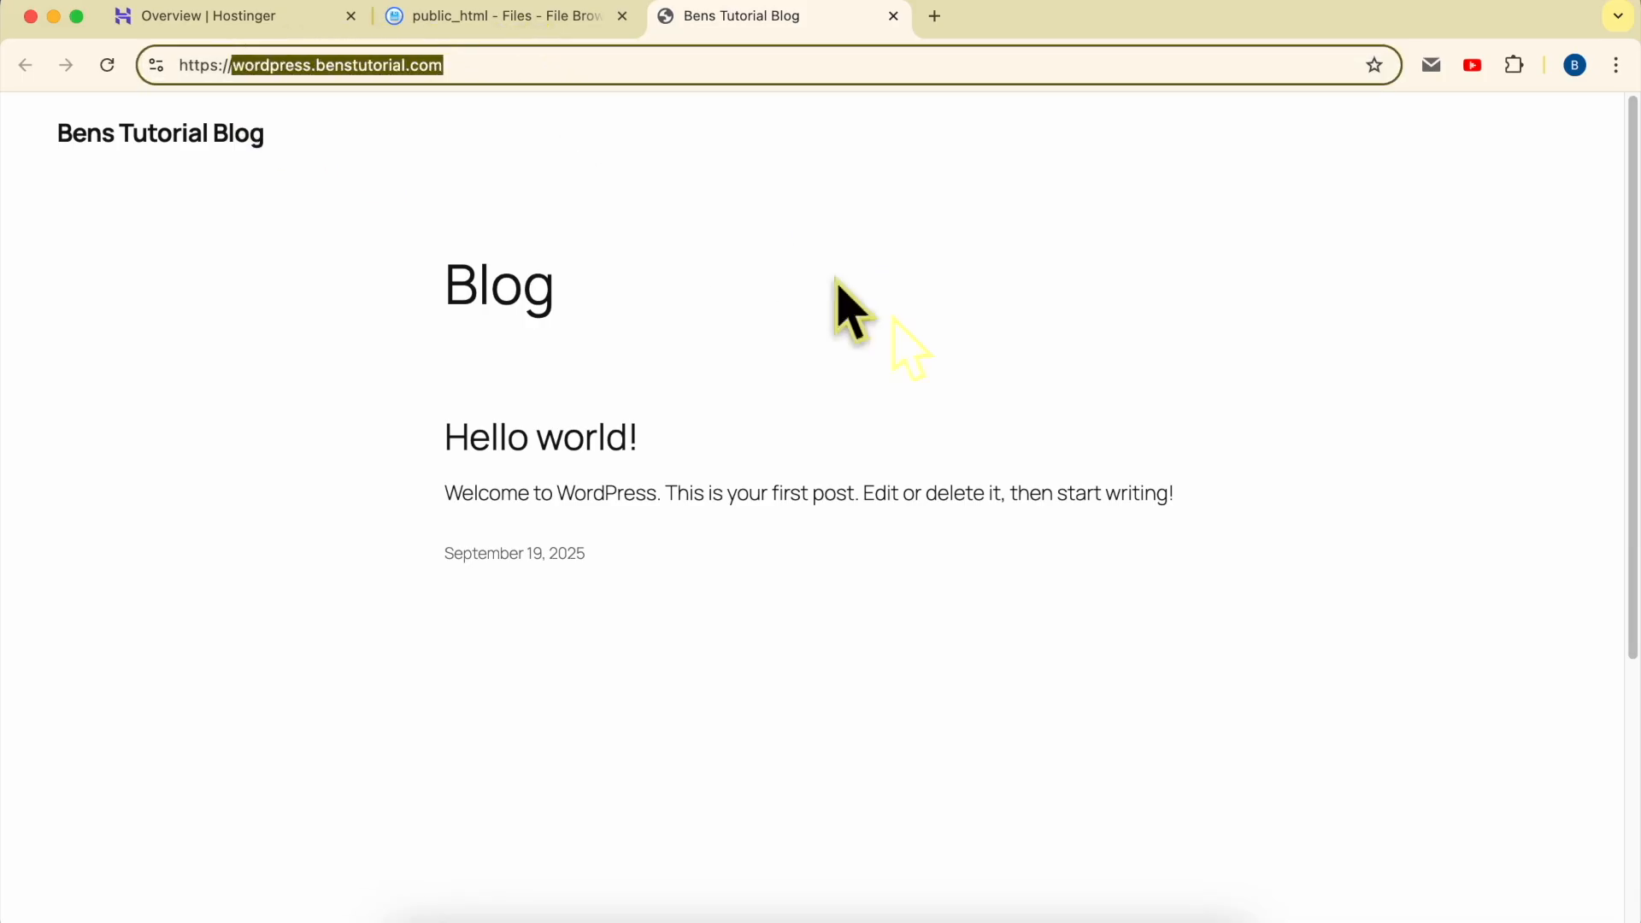
{"action": "left_click", "coordinate": [1068, 431]}
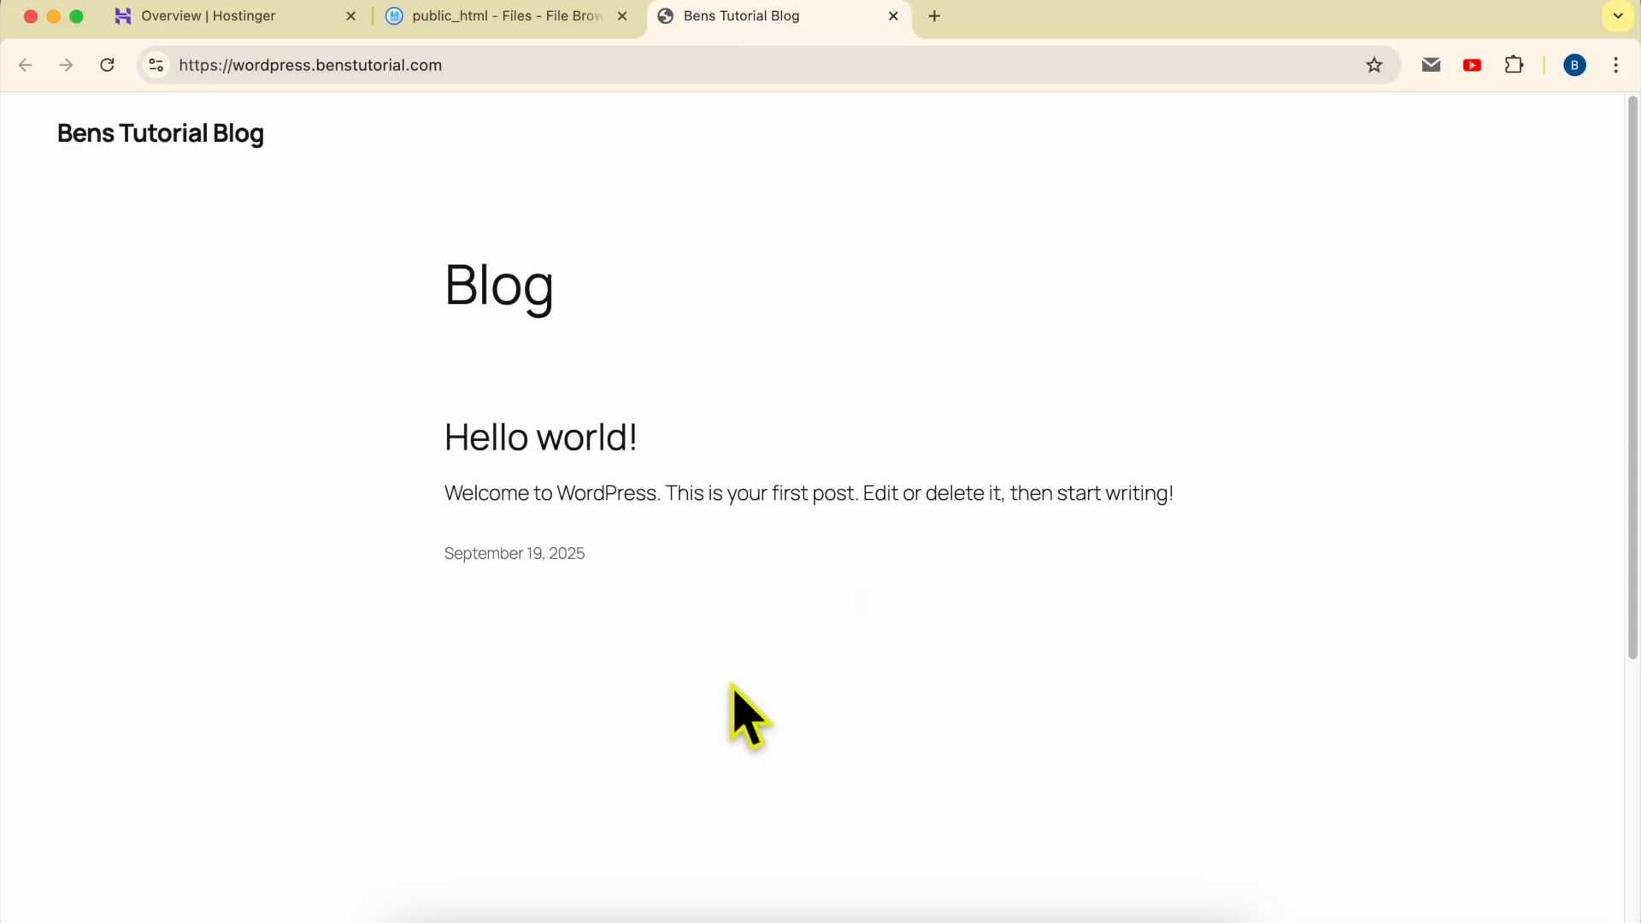